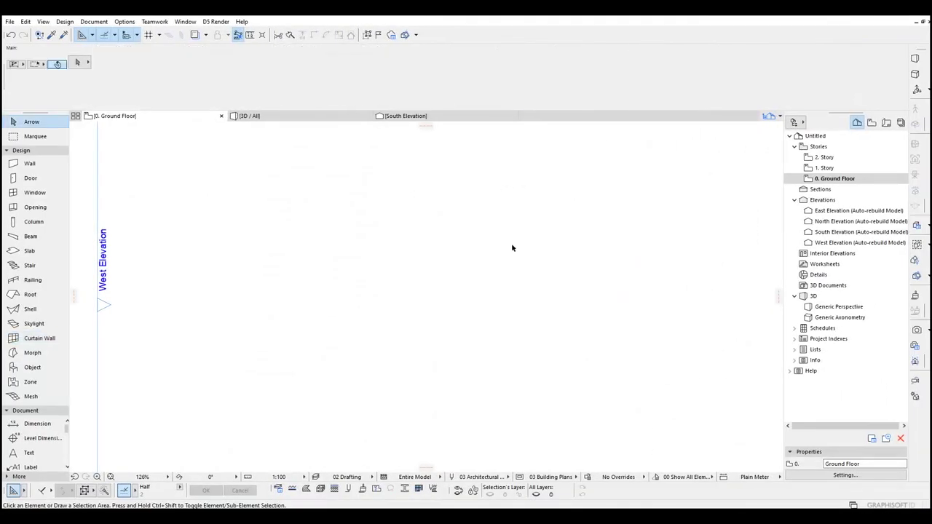
- Draw a circle with a radius of 10000 mm in the empty area of the ground floor plan, between the elevation markers
{"action": "middle_click_drag", "start_coordinate": [532, 251], "coordinate": [570, 269]}
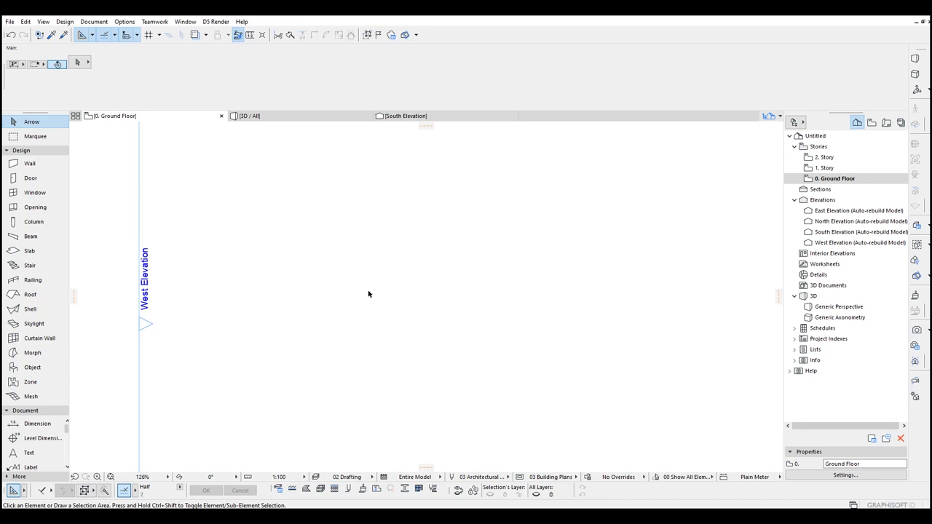
{"action": "middle_click_drag", "start_coordinate": [377, 287], "coordinate": [367, 288]}
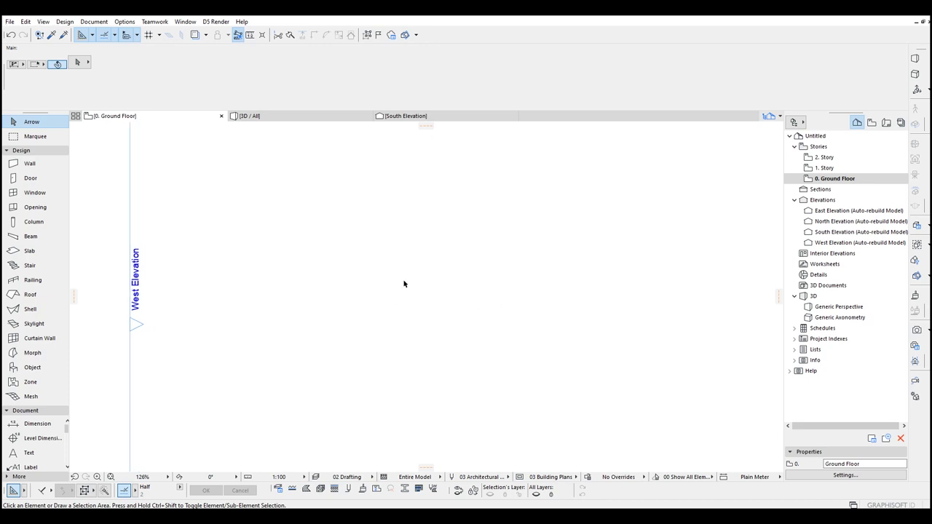
{"action": "key", "text": "shift+c"}
{"action": "left_click", "coordinate": [442, 281]}
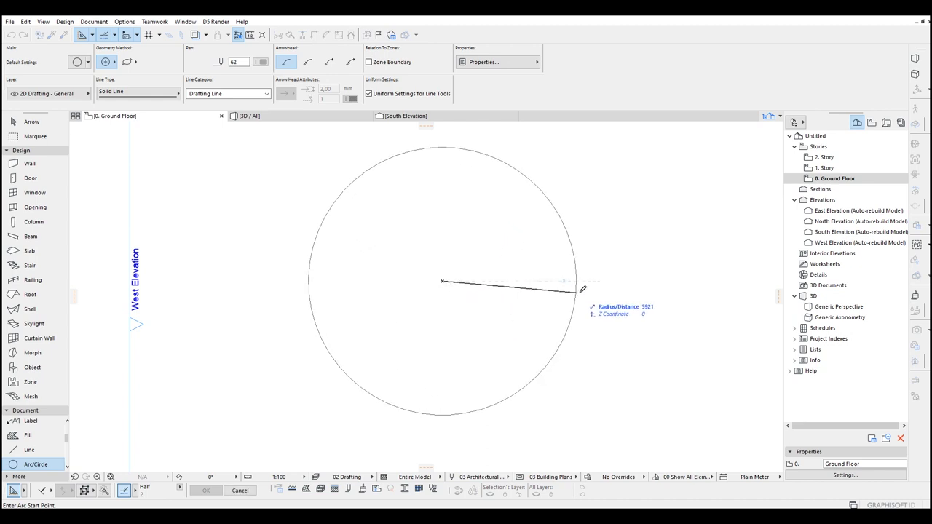
{"action": "type", "text": "10"}
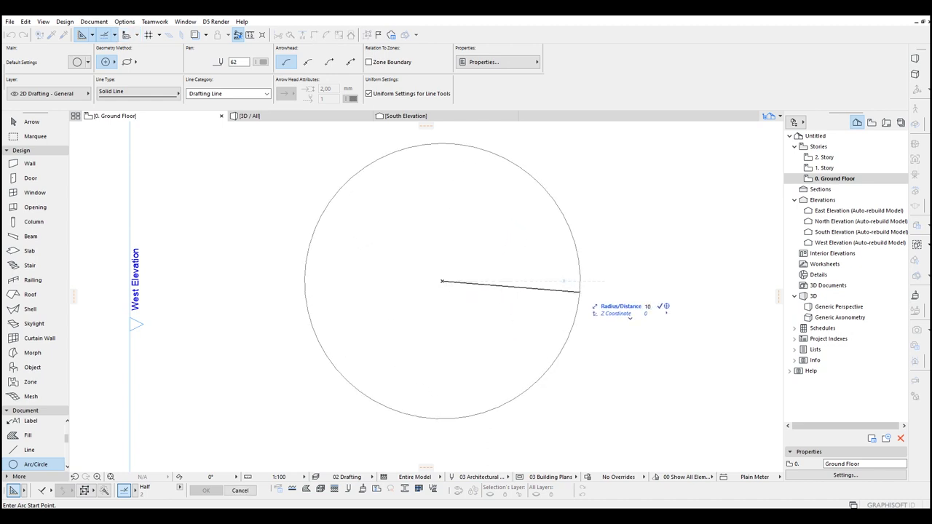
{"action": "type", "text": "000"}
{"action": "key", "text": "Return"}
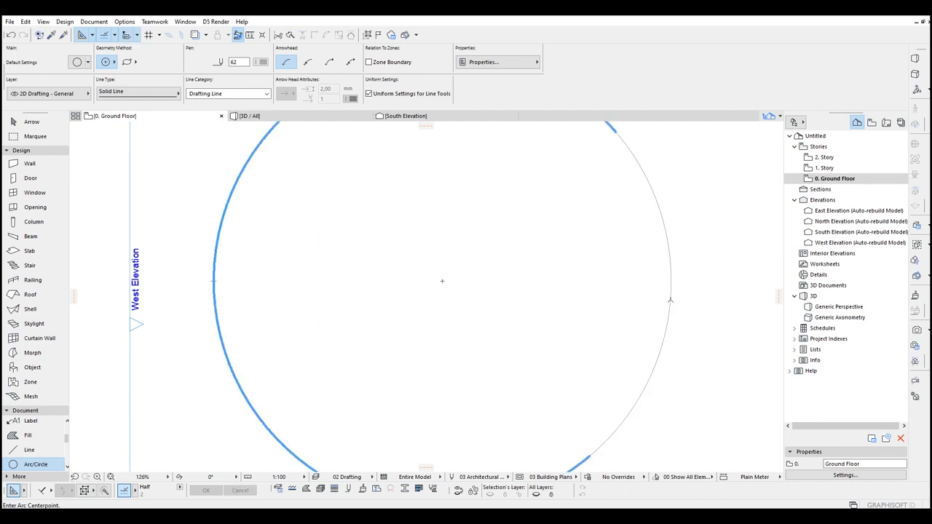
{"action": "scroll", "coordinate": [655, 262], "scroll_direction": "down", "scroll_amount": 2}
{"action": "key", "text": "Tab"}
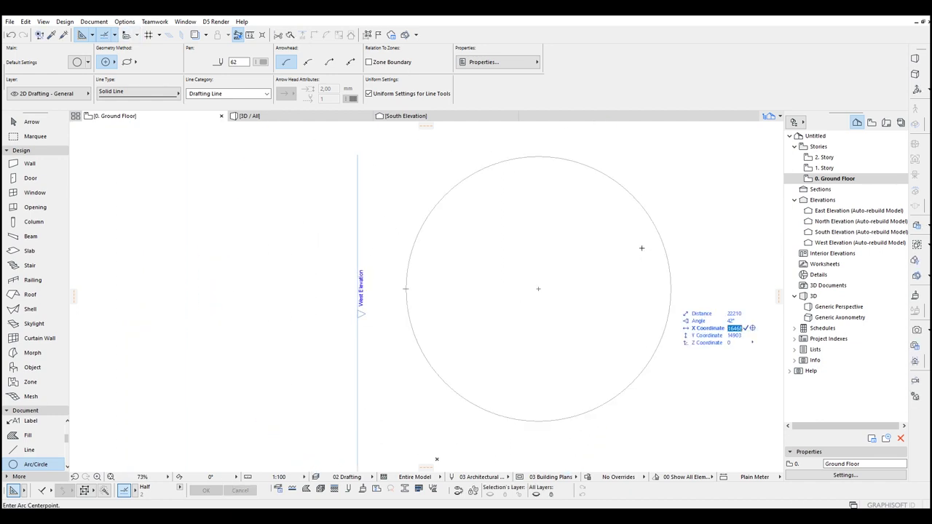
{"action": "key", "text": "Escape"}
{"action": "key", "text": "Escape"}
- Set the project's working length unit to centimeter
{"action": "left_click", "coordinate": [125, 21]}
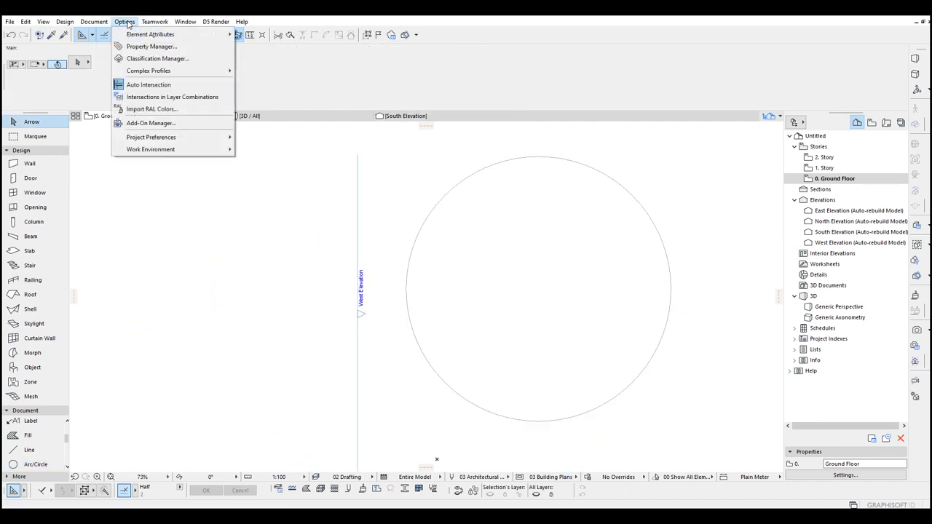
{"action": "mouse_move", "coordinate": [155, 139]}
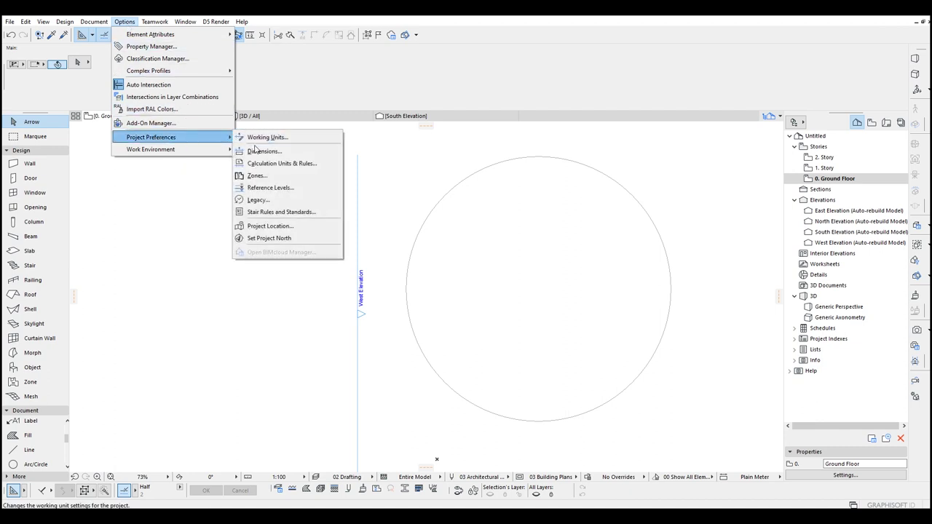
{"action": "left_click", "coordinate": [266, 140]}
{"action": "left_click", "coordinate": [470, 121]}
{"action": "left_click", "coordinate": [463, 153]}
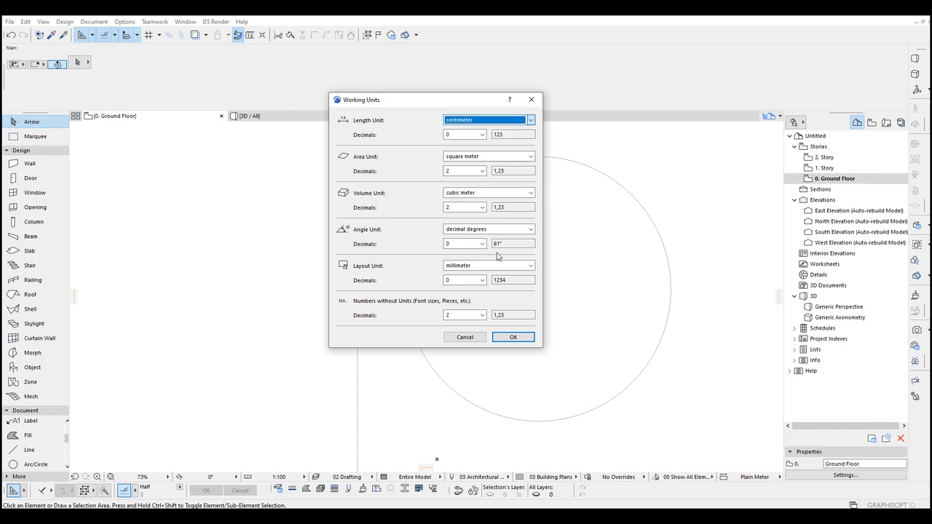
{"action": "left_click", "coordinate": [513, 337]}
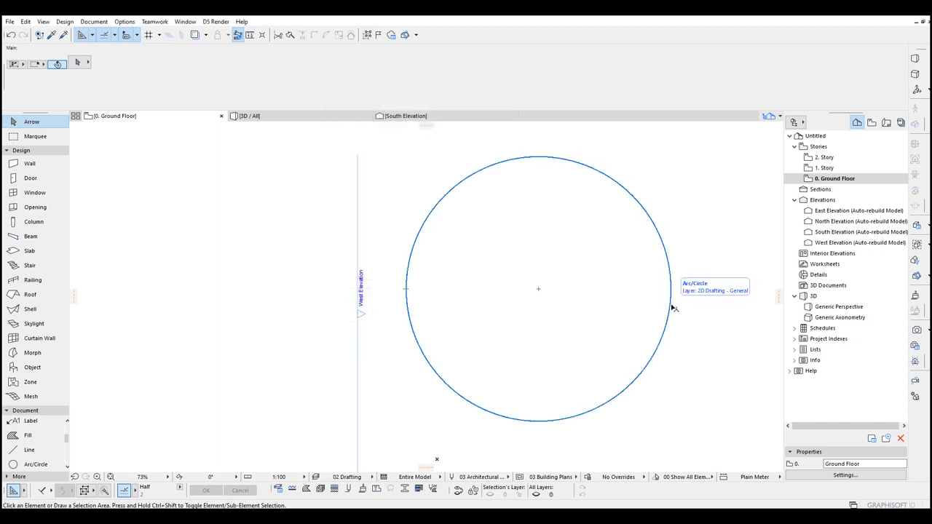
- Draw a horizontal radius line from the circle's center to its east edge
{"action": "middle_click_drag", "start_coordinate": [662, 306], "coordinate": [575, 316]}
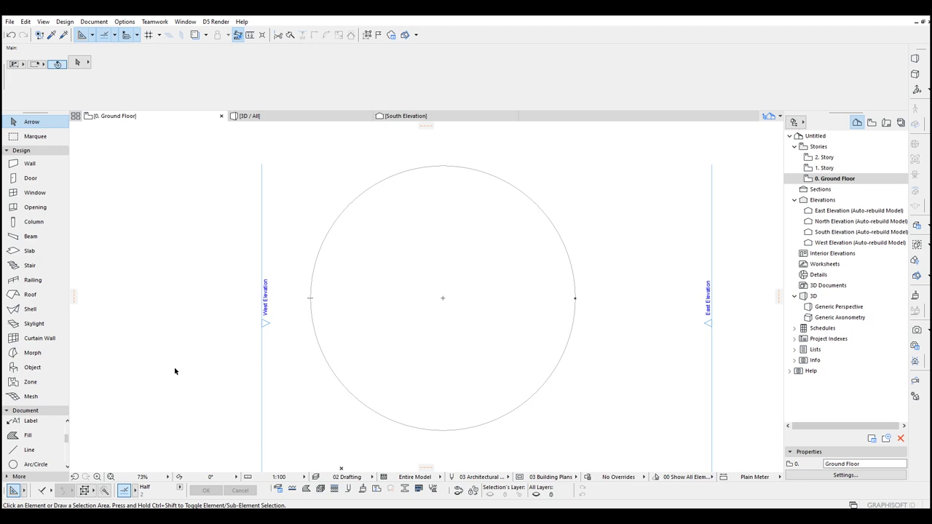
{"action": "left_click", "coordinate": [32, 451]}
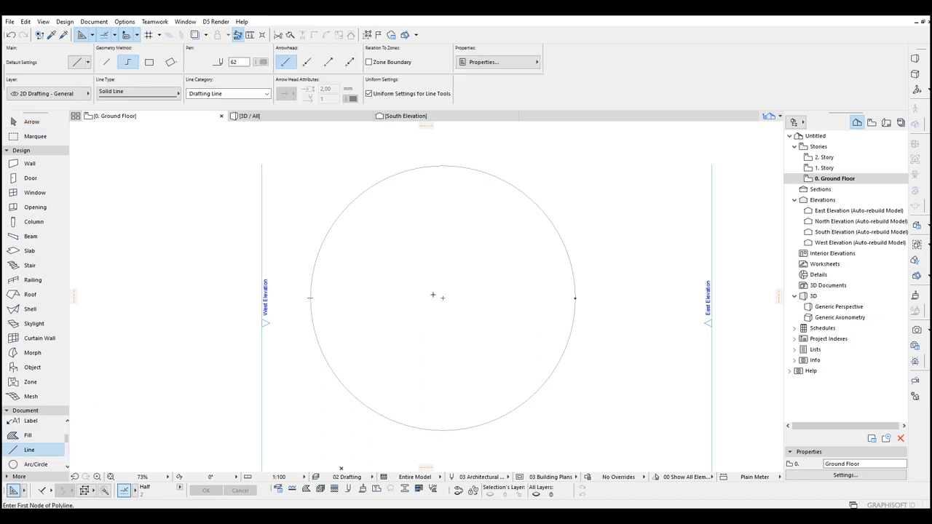
{"action": "left_click", "coordinate": [442, 296]}
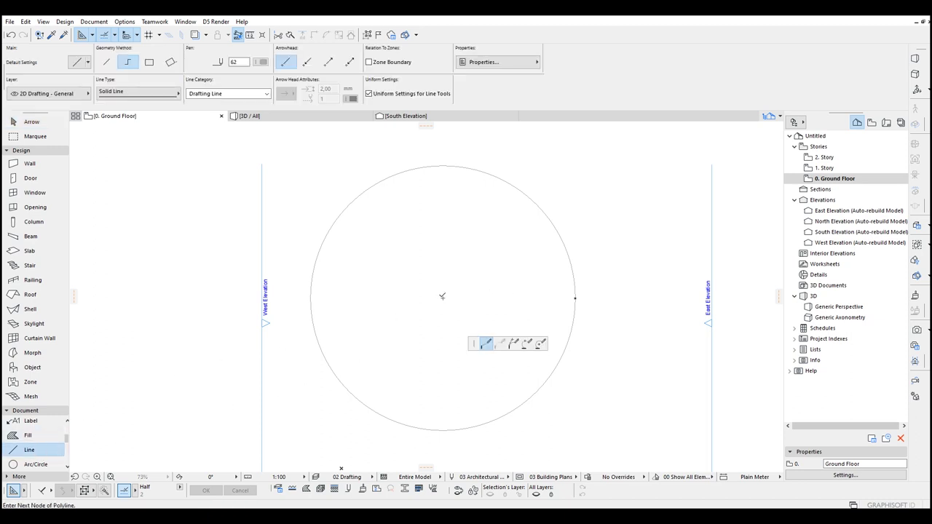
{"action": "double_click", "coordinate": [575, 298]}
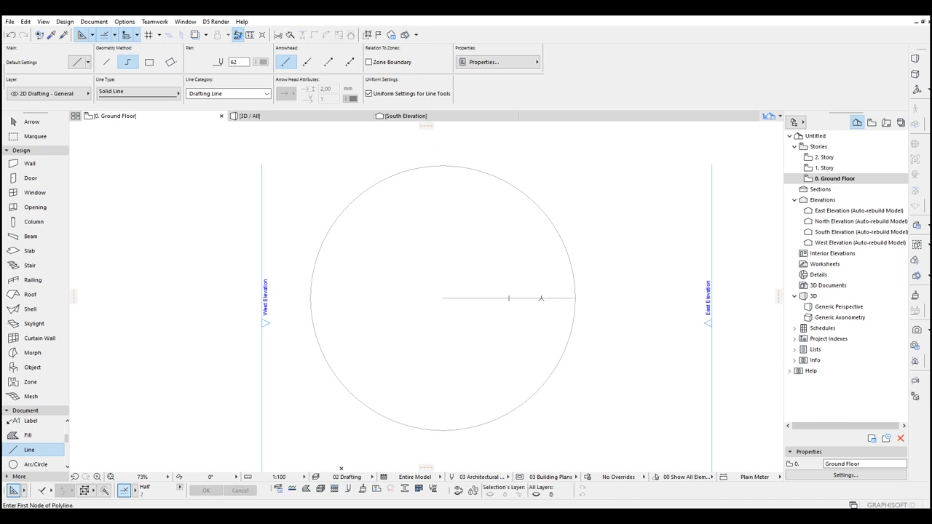
- Multiply the radius line by rotation around the circle's center with Increment and Spread, making eleven copies that divide the circle into twelve equal sectors
{"action": "left_click", "coordinate": [541, 298], "text": "shift"}
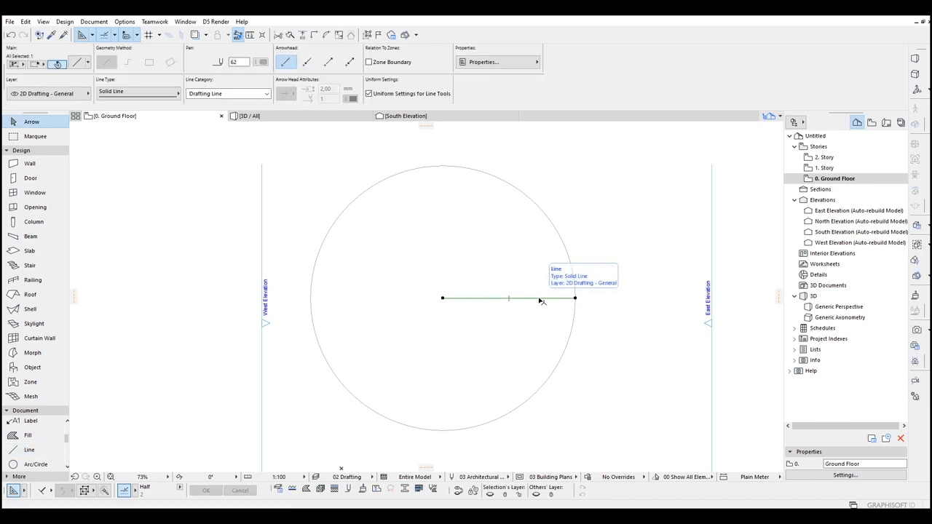
{"action": "right_click", "coordinate": [539, 300]}
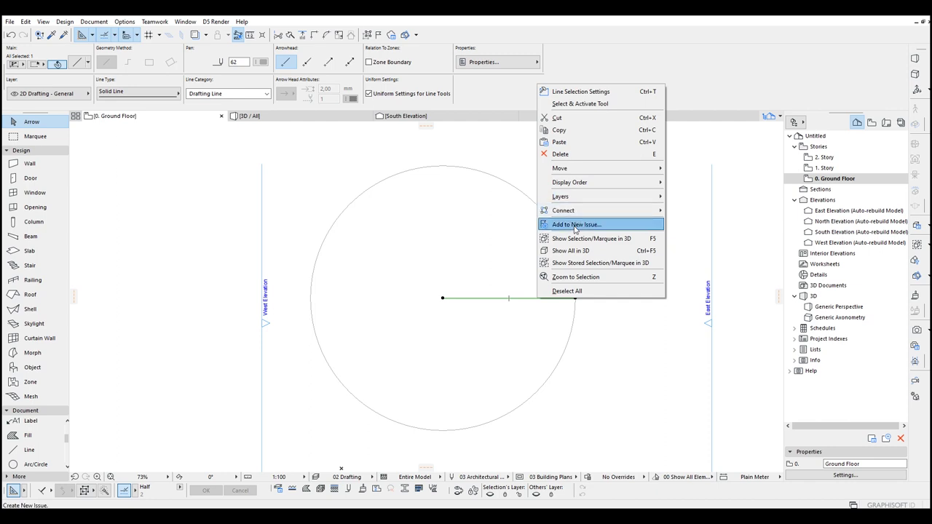
{"action": "mouse_move", "coordinate": [593, 175]}
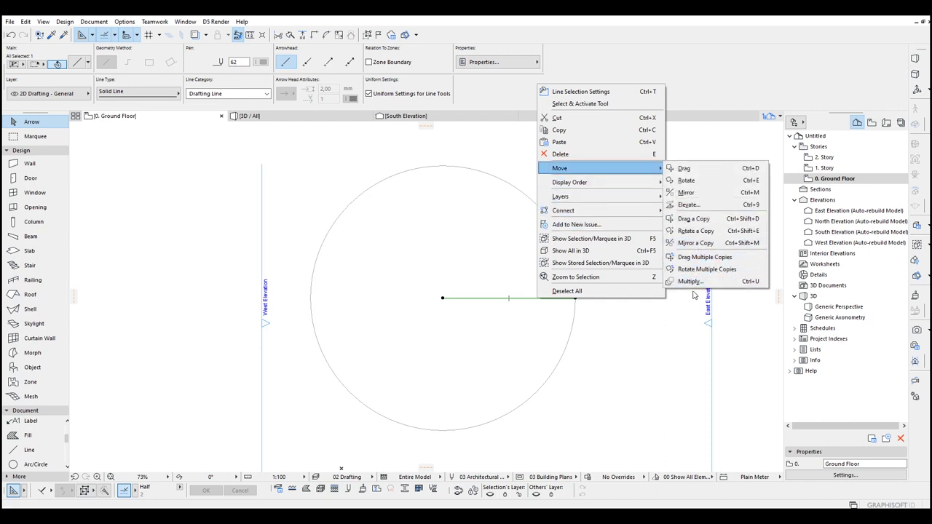
{"action": "left_click", "coordinate": [691, 281]}
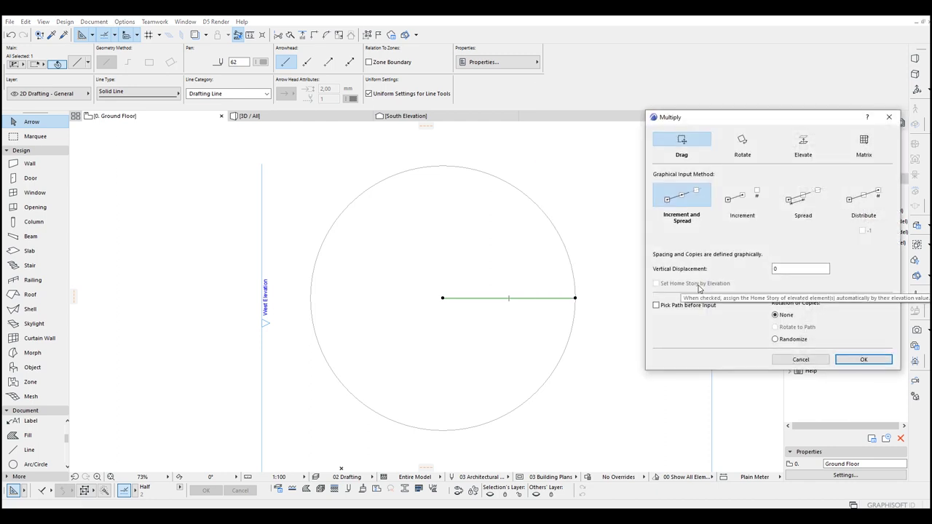
{"action": "left_click", "coordinate": [744, 146]}
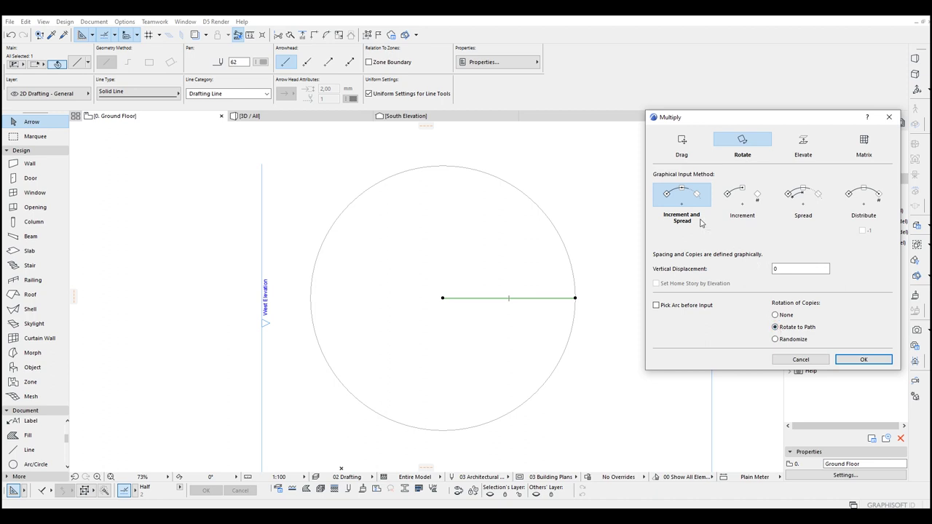
{"action": "left_click", "coordinate": [863, 359]}
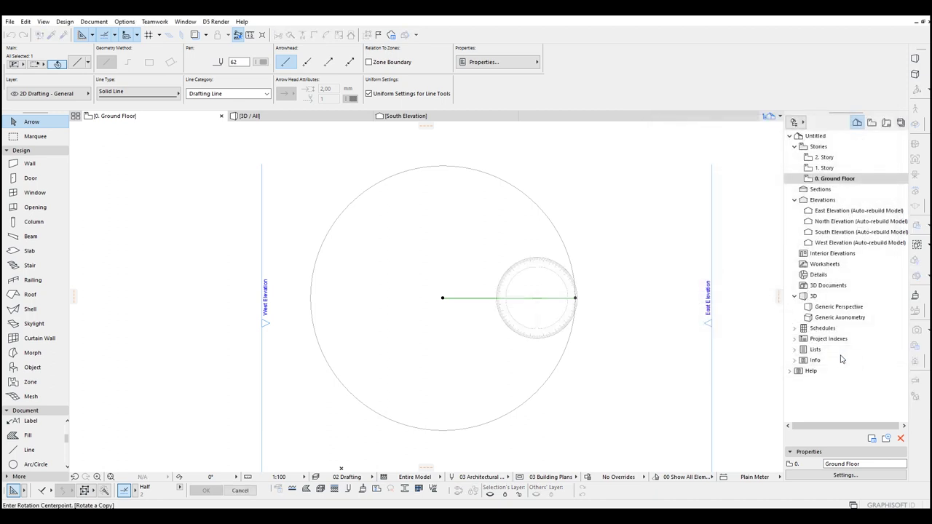
{"action": "left_click", "coordinate": [442, 298]}
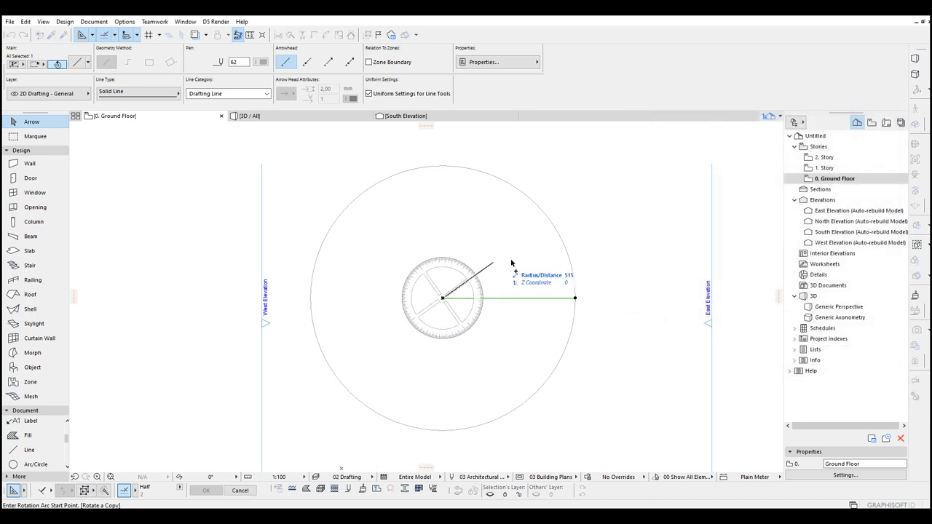
{"action": "left_click", "coordinate": [576, 298]}
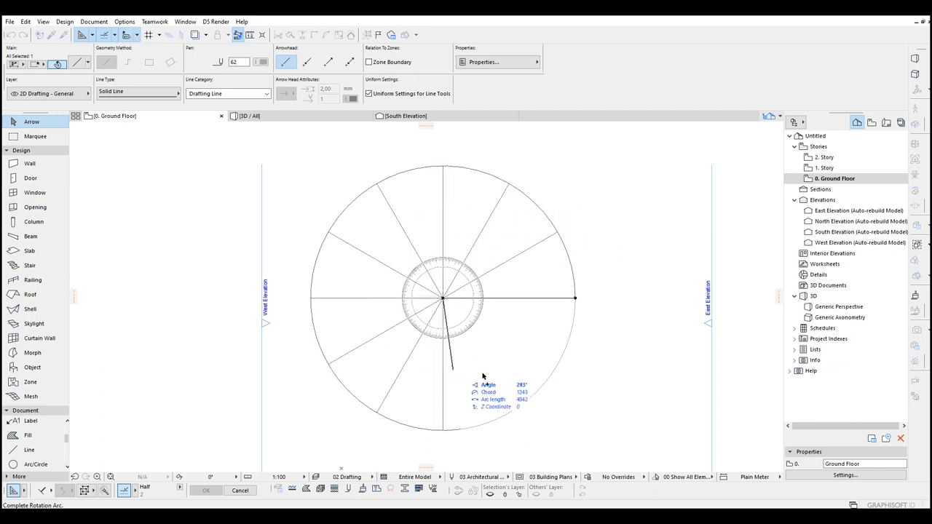
{"action": "left_click", "coordinate": [557, 348]}
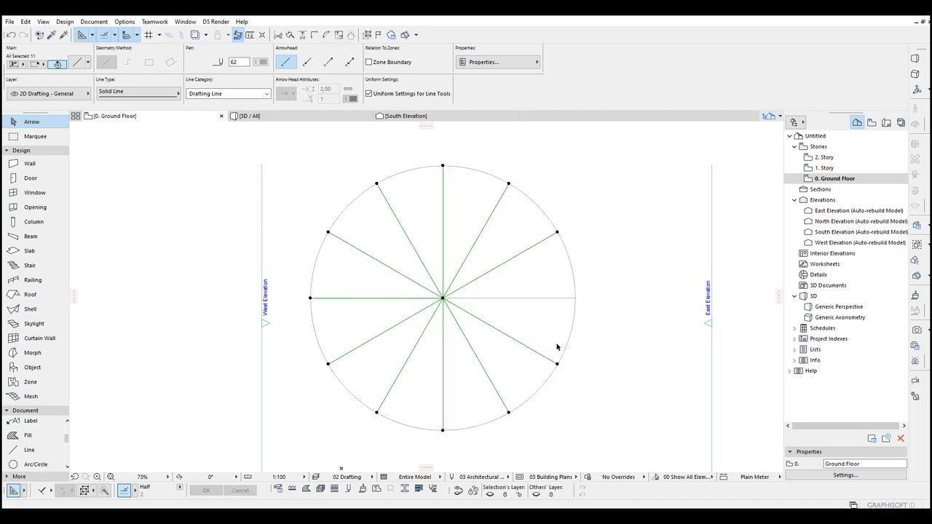
{"action": "left_click", "coordinate": [612, 297]}
- Draw a curved curtain wall centered on the circle with a 1000 cm radius, spanning 90° from the east radius to the north radius
{"action": "middle_click_drag", "start_coordinate": [593, 259], "coordinate": [580, 266]}
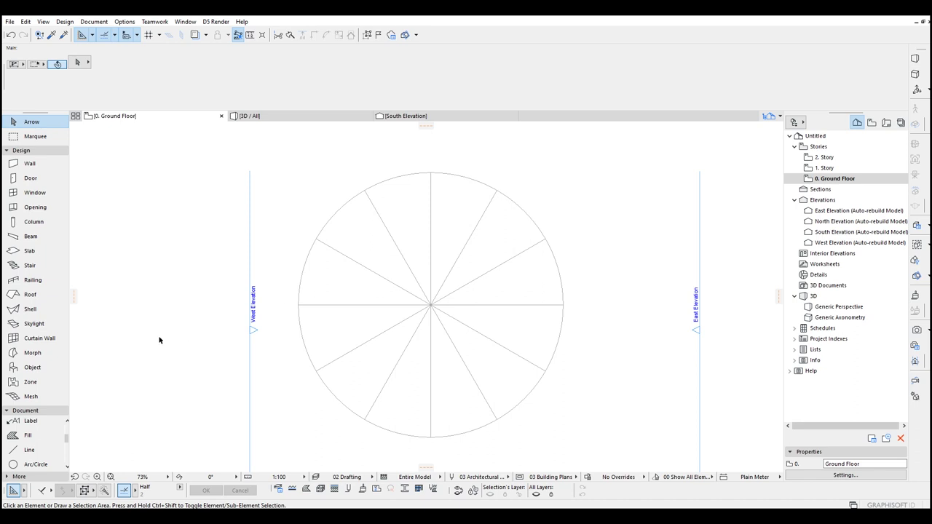
{"action": "left_click", "coordinate": [36, 340]}
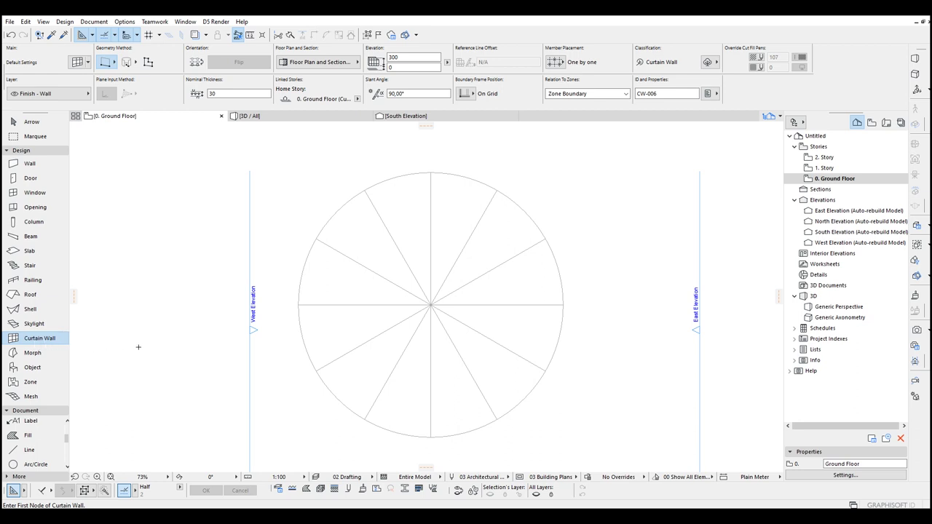
{"action": "left_click", "coordinate": [128, 64]}
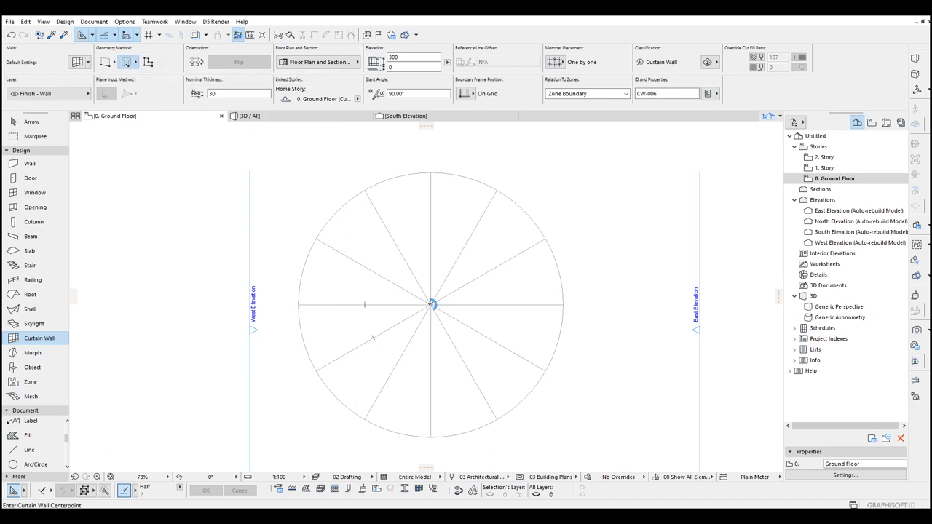
{"action": "left_click", "coordinate": [433, 304]}
{"action": "scroll", "coordinate": [442, 276], "scroll_direction": "up", "scroll_amount": 2}
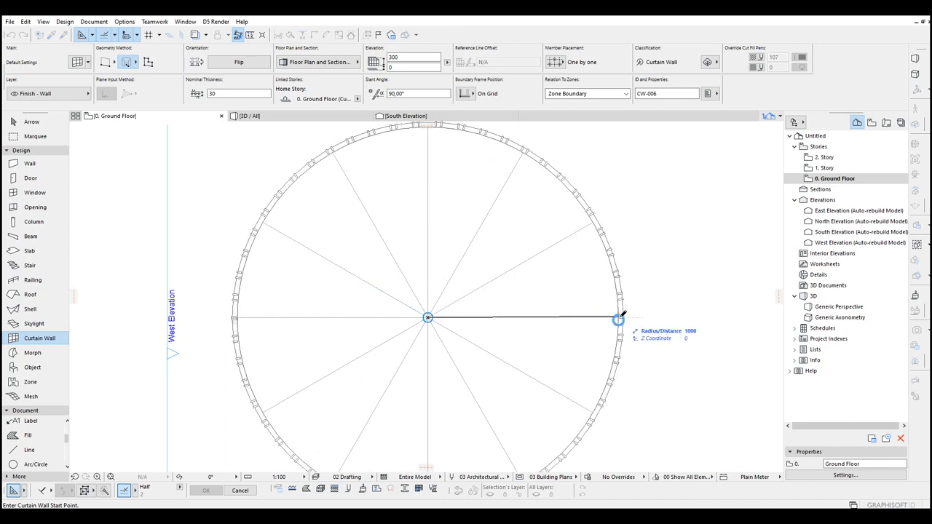
{"action": "scroll", "coordinate": [618, 318], "scroll_direction": "up", "scroll_amount": 3}
{"action": "left_click", "coordinate": [605, 317]}
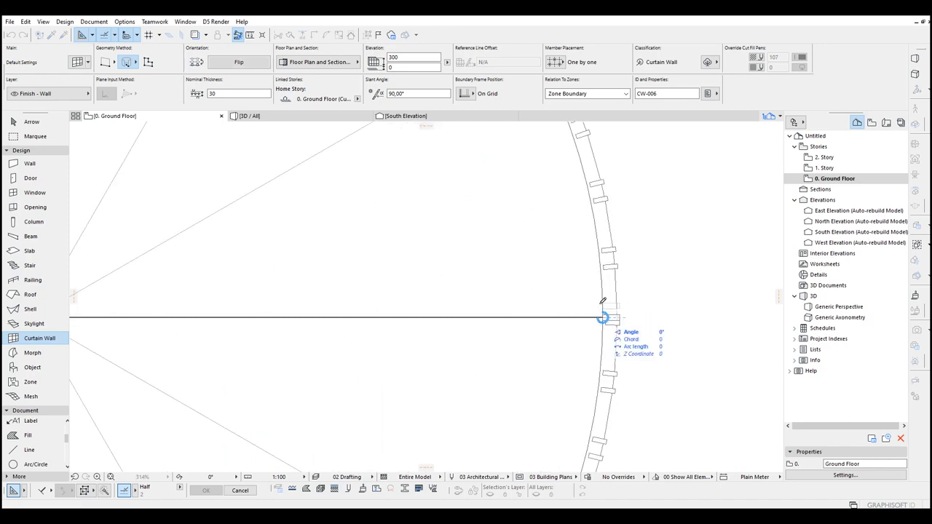
{"action": "scroll", "coordinate": [572, 255], "scroll_direction": "down", "scroll_amount": 3}
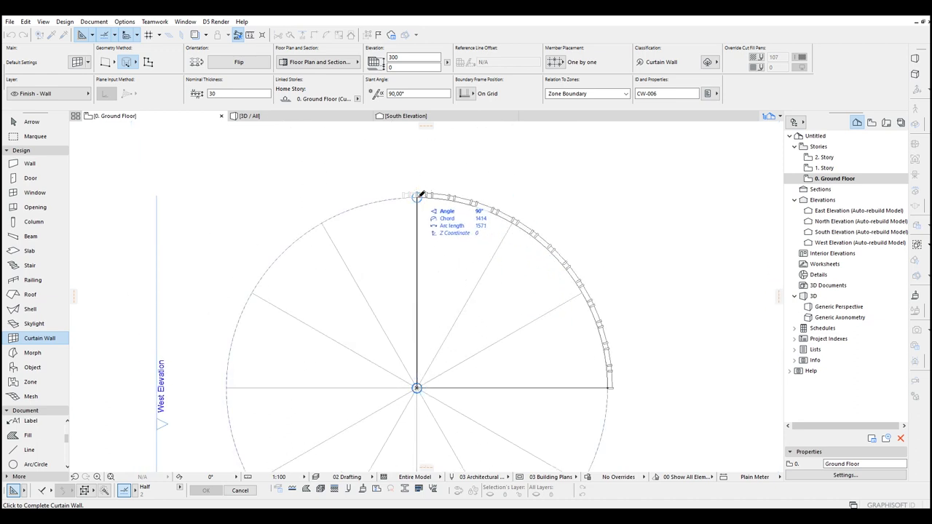
{"action": "left_click", "coordinate": [421, 194]}
{"action": "scroll", "coordinate": [420, 190], "scroll_direction": "up", "scroll_amount": 3}
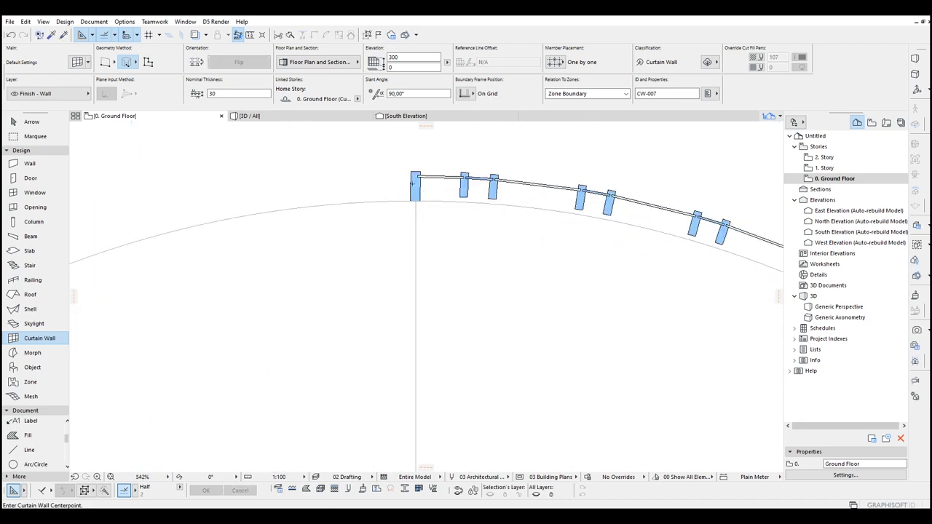
{"action": "scroll", "coordinate": [481, 176], "scroll_direction": "down", "scroll_amount": 5}
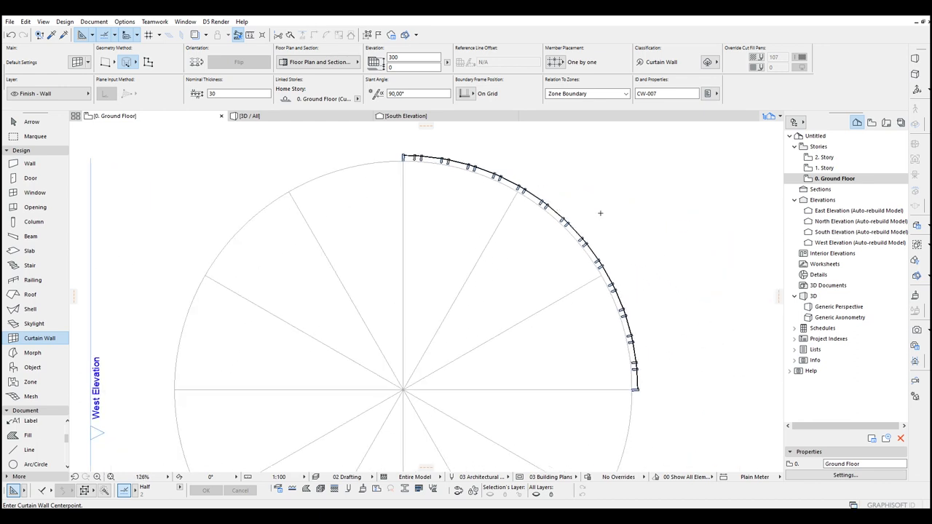
{"action": "key", "text": "Escape"}
- Remove column B from the curtain wall's scheme grid pattern, keeping only the 90 cm wide column A
{"action": "left_click", "coordinate": [567, 220]}
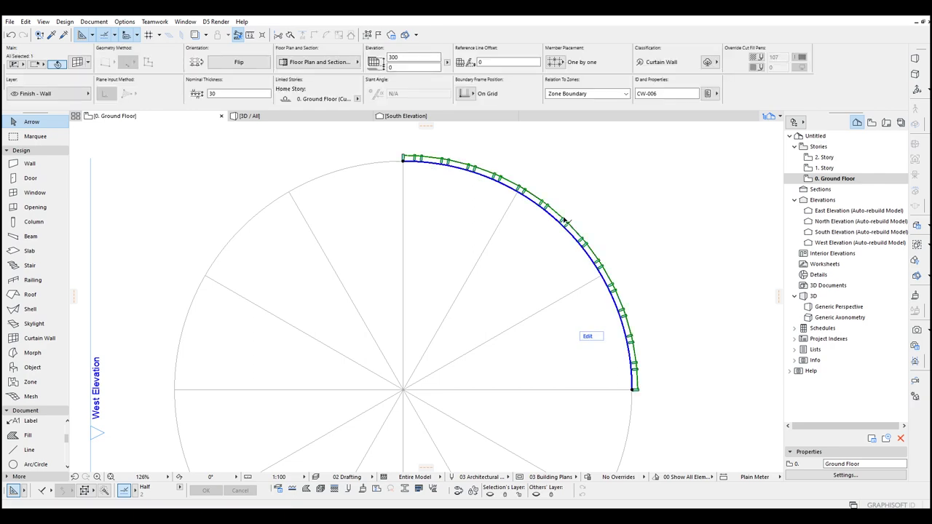
{"action": "double_click", "coordinate": [565, 220]}
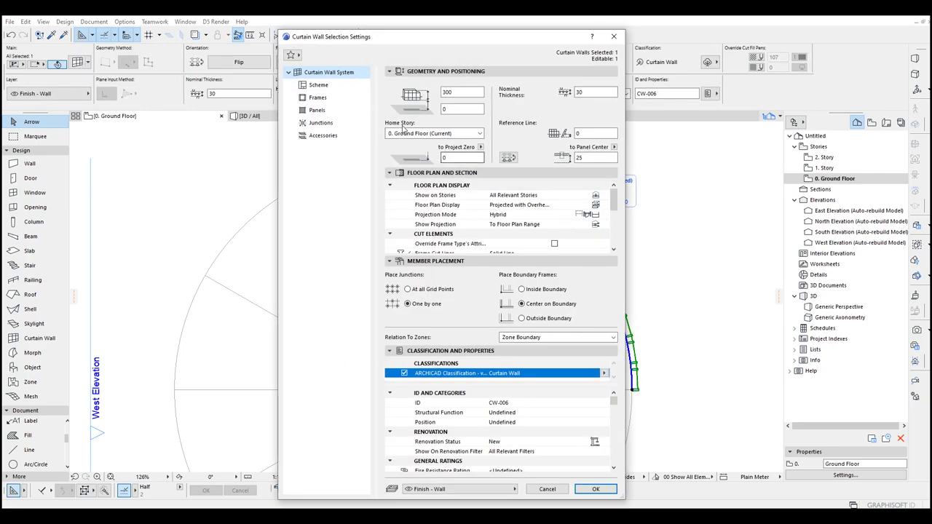
{"action": "left_click", "coordinate": [337, 86]}
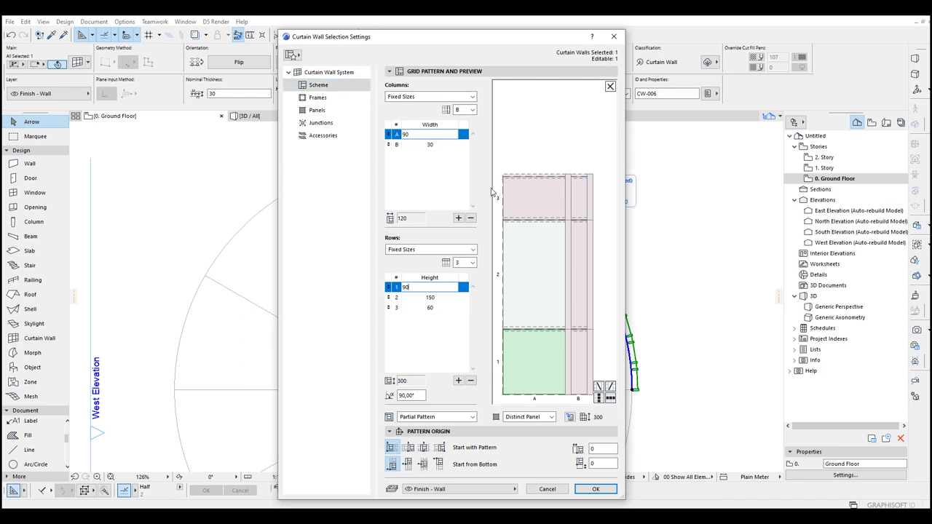
{"action": "left_click", "coordinate": [459, 144]}
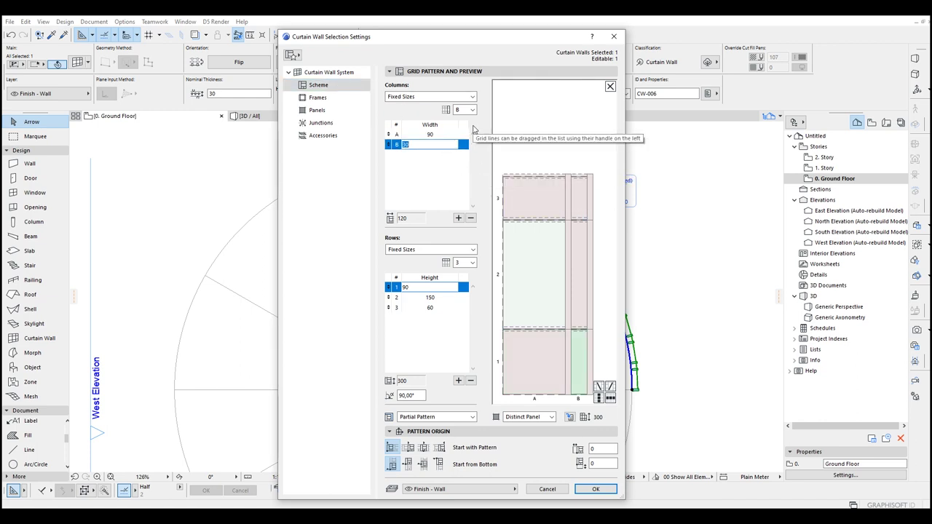
{"action": "left_click", "coordinate": [471, 217]}
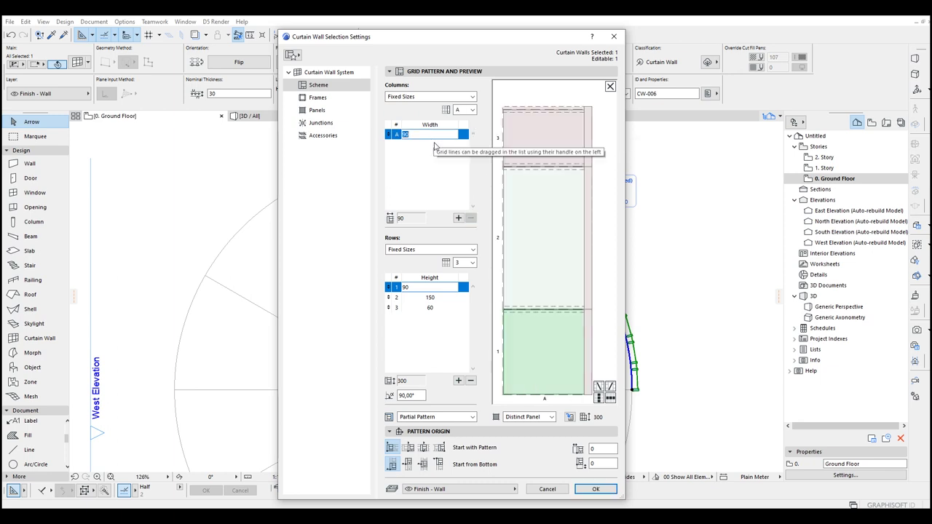
- Remove rows 2 and 3 from the scheme, keeping only the 90 cm row, and apply the settings
{"action": "left_click", "coordinate": [455, 308]}
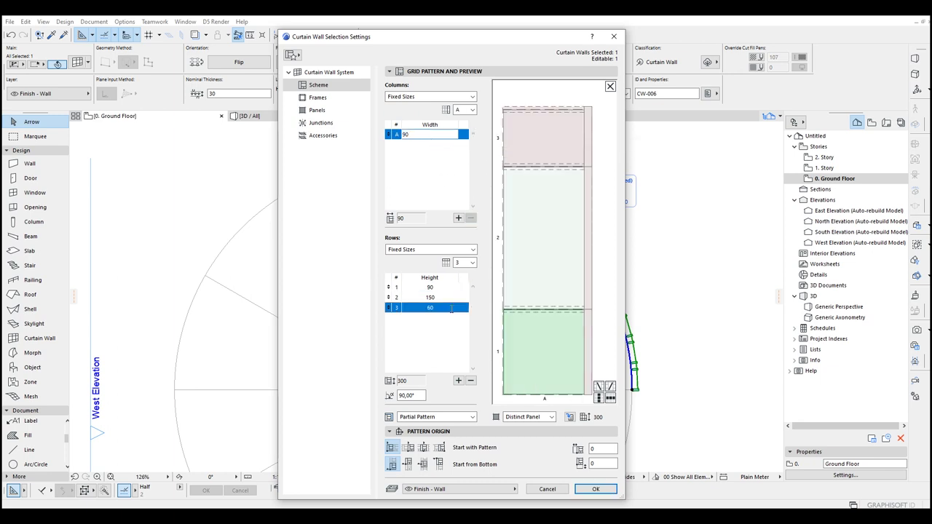
{"action": "left_click", "coordinate": [471, 380]}
{"action": "left_click", "coordinate": [471, 380]}
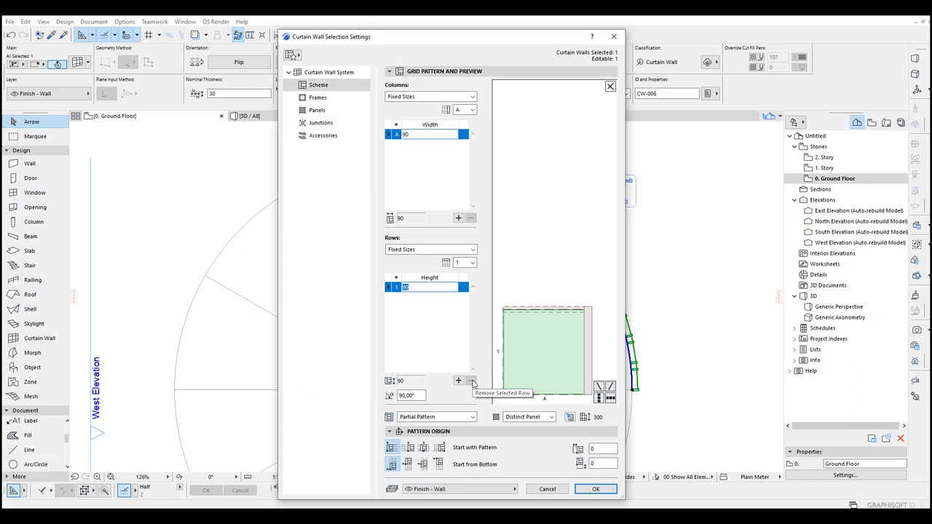
{"action": "left_click", "coordinate": [432, 179]}
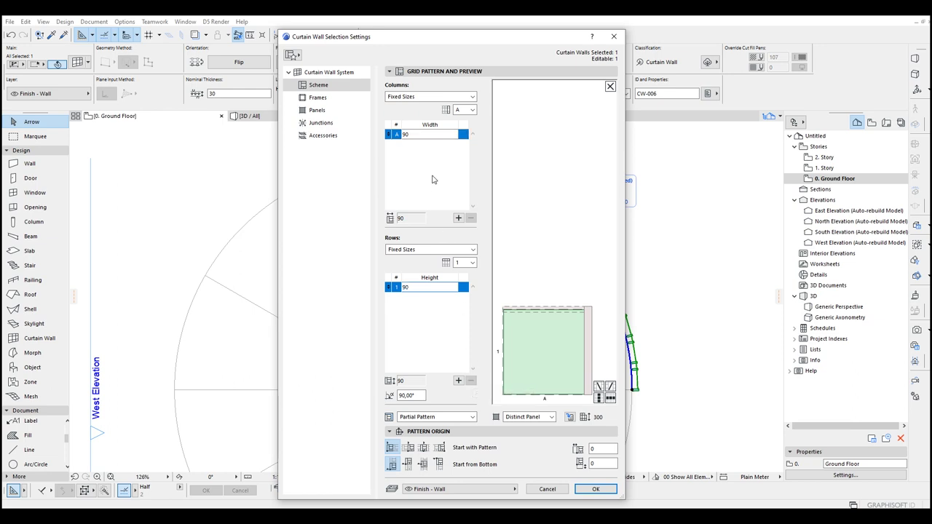
{"action": "left_click", "coordinate": [595, 489]}
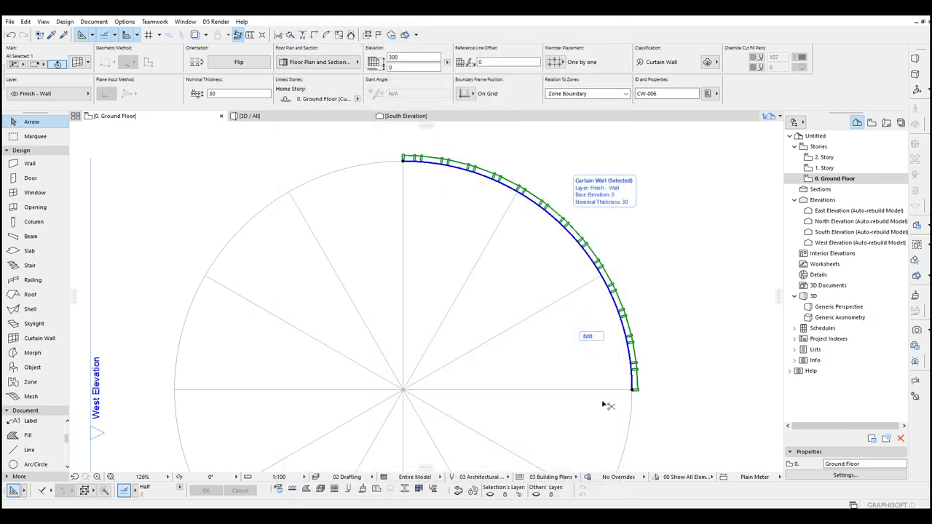
- Rotate all twelve radius lines 15° counterclockwise around the circle's center
{"action": "scroll", "coordinate": [562, 383], "scroll_direction": "down", "scroll_amount": 3}
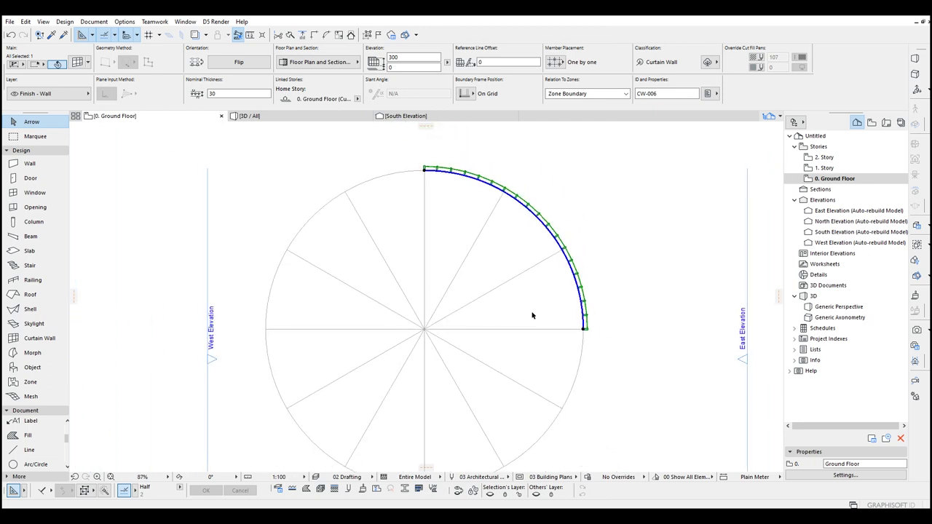
{"action": "key", "text": "Escape"}
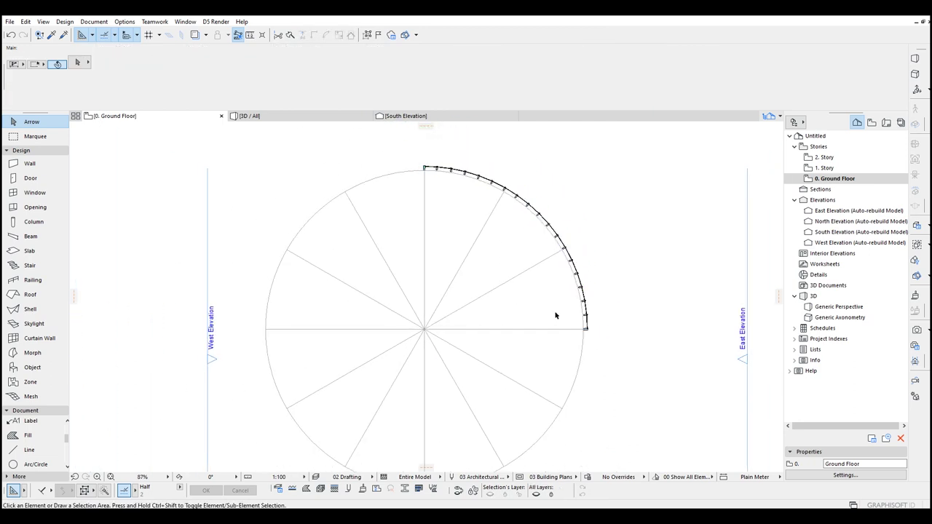
{"action": "scroll", "coordinate": [551, 298], "scroll_direction": "down", "scroll_amount": 2}
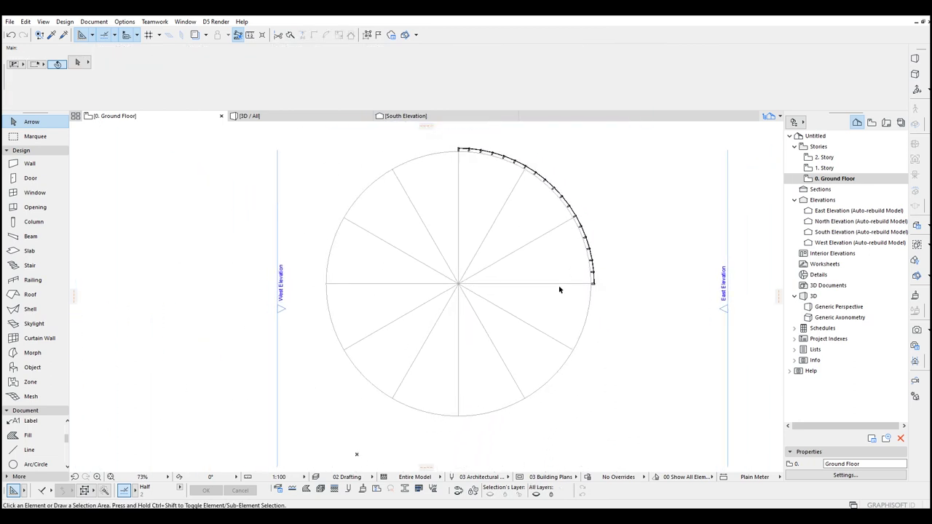
{"action": "left_click_drag", "start_coordinate": [521, 364], "coordinate": [416, 218]}
{"action": "key", "text": "ctrl+e"}
{"action": "left_click", "coordinate": [459, 283]}
{"action": "left_click", "coordinate": [580, 286]}
{"action": "type", "text": "1"}
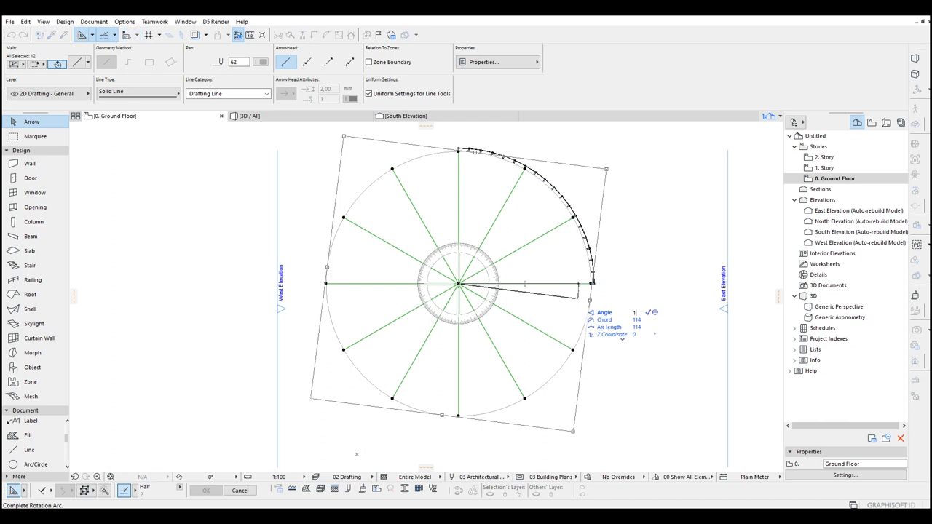
{"action": "key", "text": "Return"}
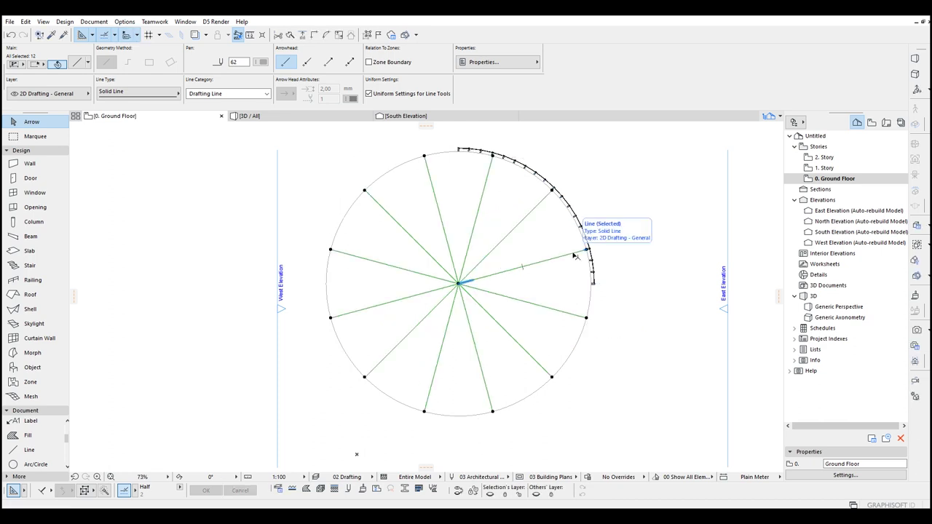
{"action": "key", "text": "Escape"}
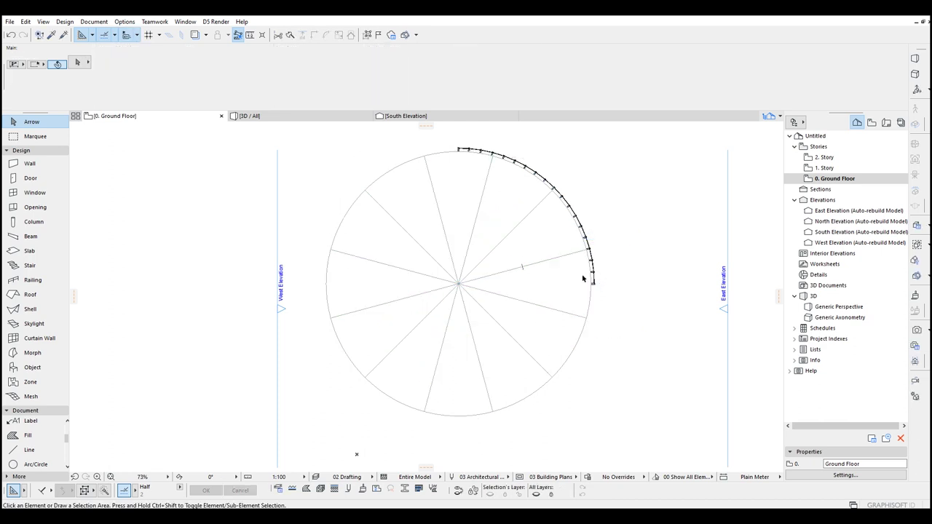
- In the 3D view, change the curtain wall scheme's grid cell from Distinct Panel to Main Panel
{"action": "left_click", "coordinate": [290, 119]}
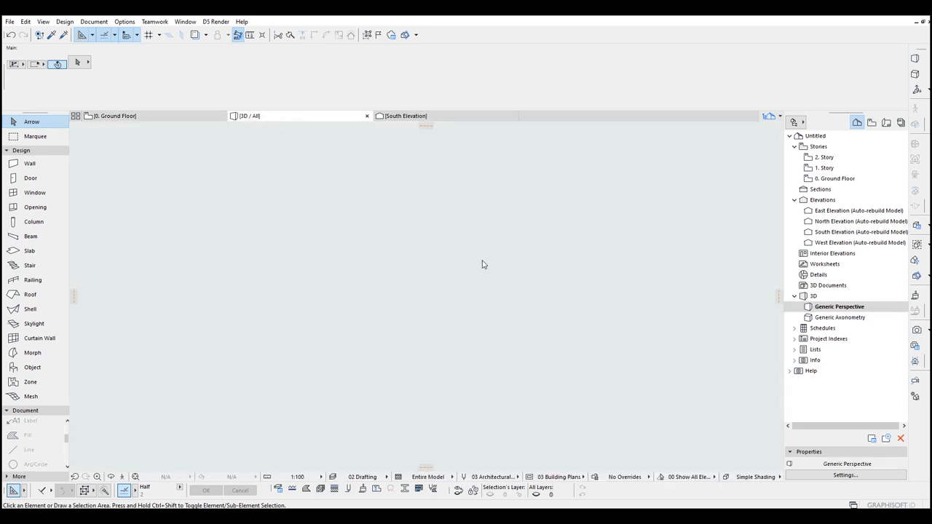
{"action": "scroll", "coordinate": [467, 233], "scroll_direction": "down", "scroll_amount": 5}
{"action": "middle_click_drag", "start_coordinate": [494, 270], "coordinate": [549, 353]}
{"action": "middle_click_drag", "start_coordinate": [525, 313], "coordinate": [470, 300], "text": "shift"}
{"action": "left_click", "coordinate": [470, 300]}
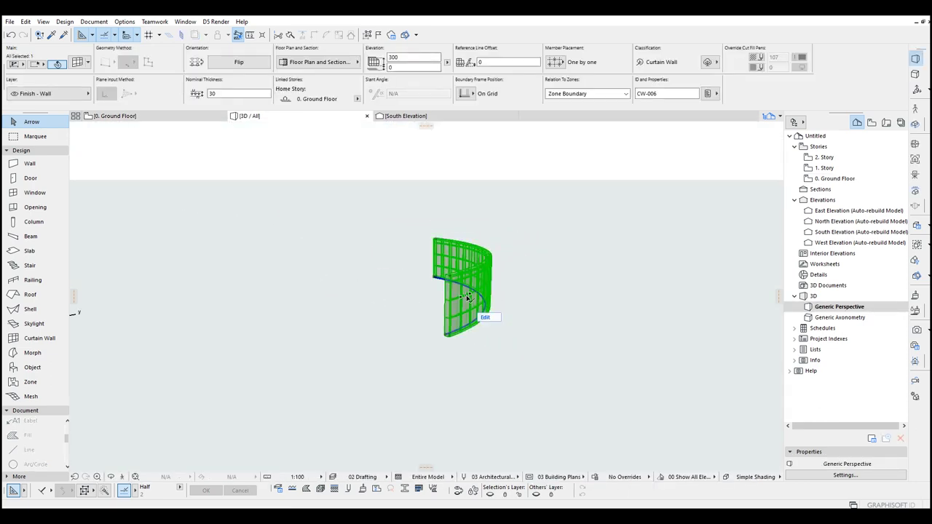
{"action": "key", "text": "ctrl+t"}
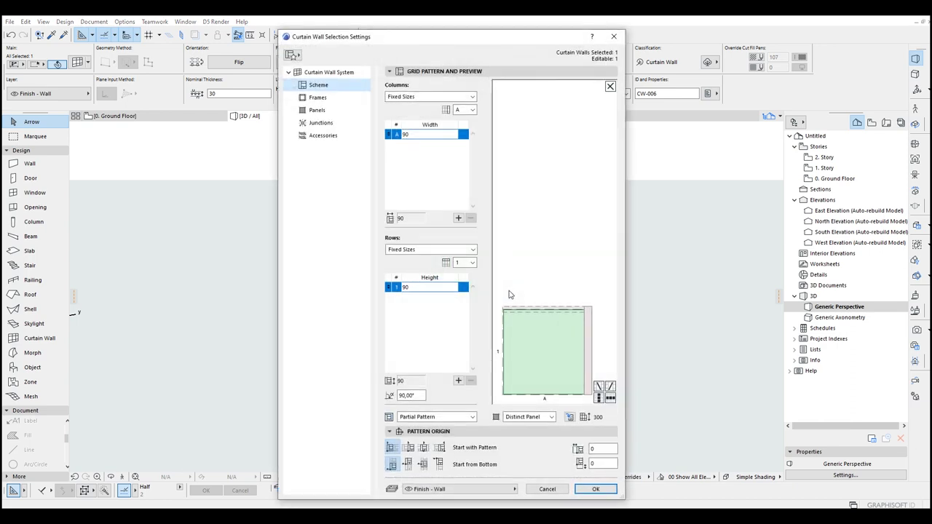
{"action": "left_click", "coordinate": [529, 416]}
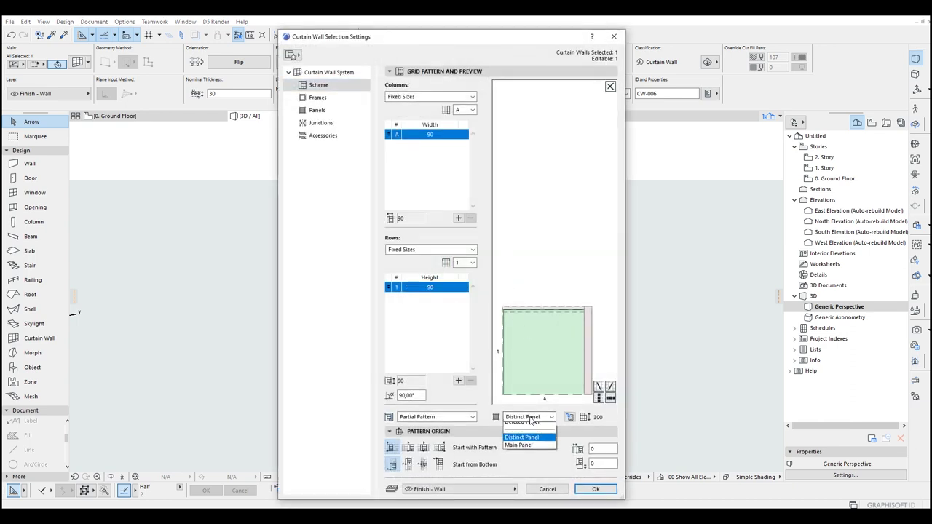
{"action": "left_click", "coordinate": [521, 453]}
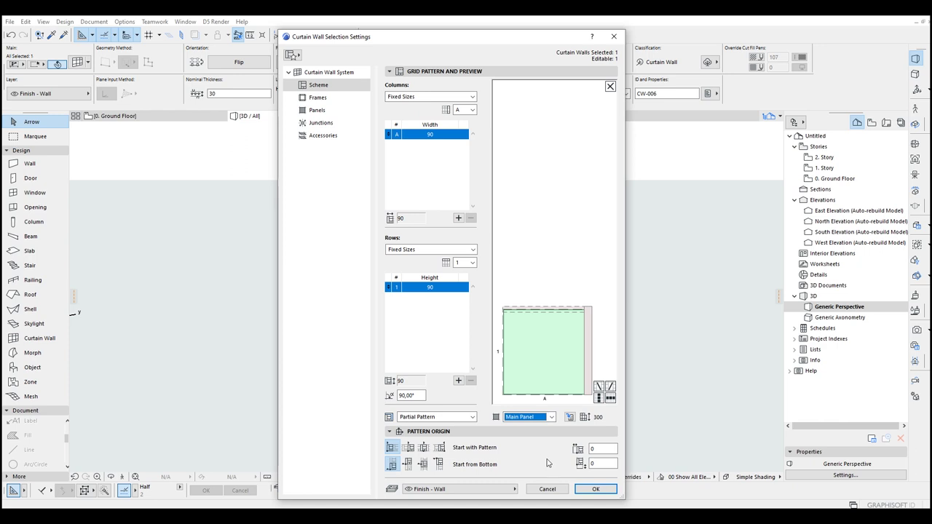
{"action": "left_click", "coordinate": [595, 489]}
{"action": "left_click", "coordinate": [572, 331]}
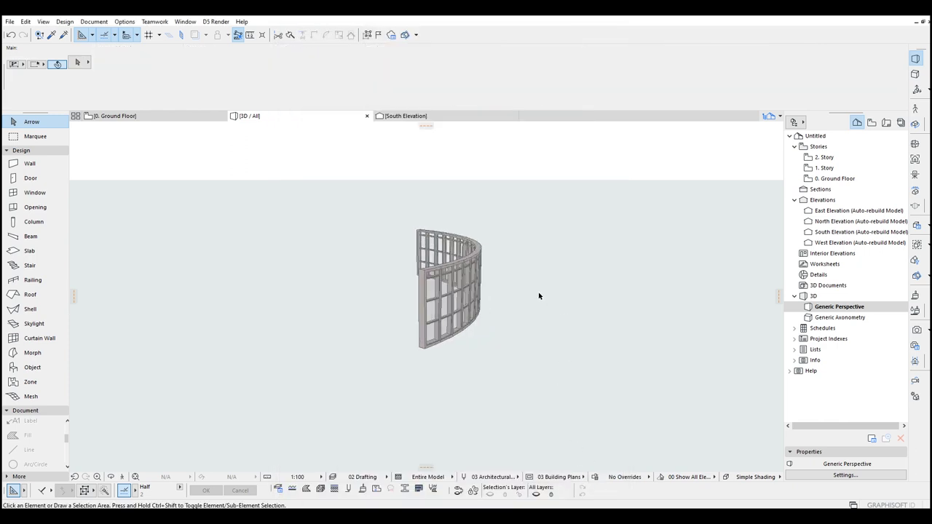
- Rotate the curtain wall 90° in 3D about the horizontal axis through its east base corner so the arc stands vertically
{"action": "middle_click_drag", "start_coordinate": [484, 300], "coordinate": [461, 303], "text": "shift"}
{"action": "scroll", "coordinate": [460, 300], "scroll_direction": "up", "scroll_amount": 3}
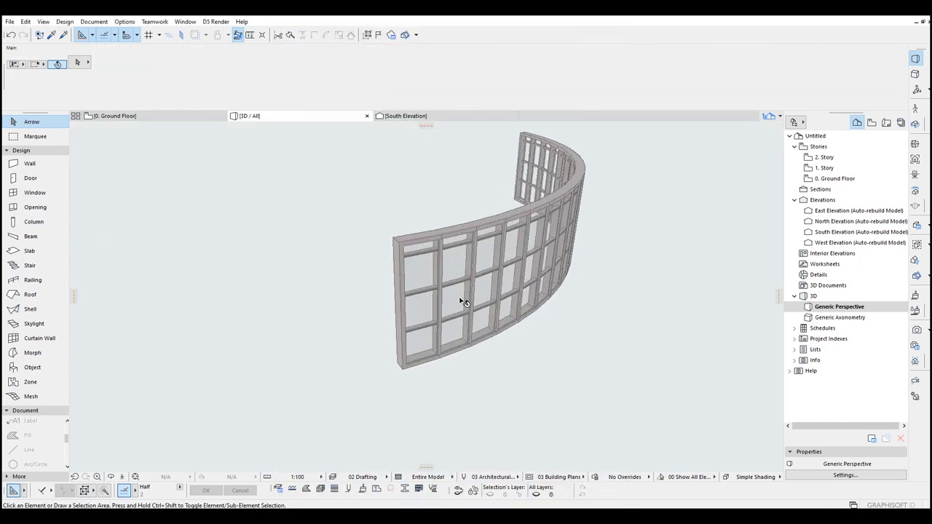
{"action": "left_click", "coordinate": [468, 297]}
{"action": "middle_click_drag", "start_coordinate": [468, 297], "coordinate": [421, 369], "text": "shift"}
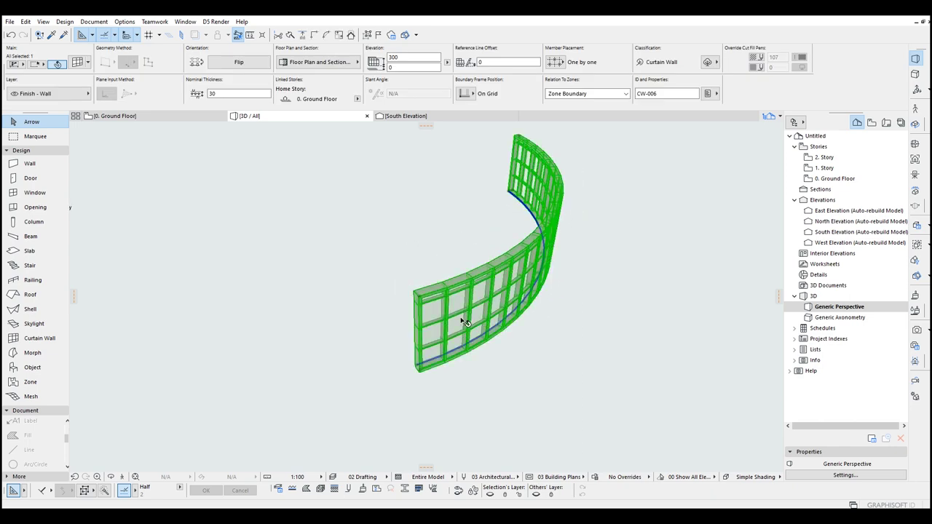
{"action": "key", "text": "ctrl+e"}
{"action": "scroll", "coordinate": [416, 368], "scroll_direction": "up", "scroll_amount": 2}
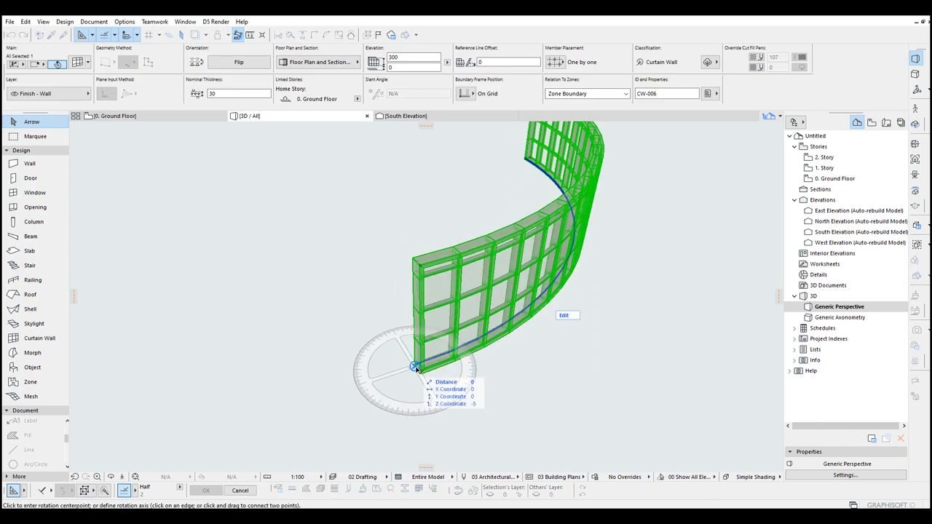
{"action": "left_click", "coordinate": [417, 367]}
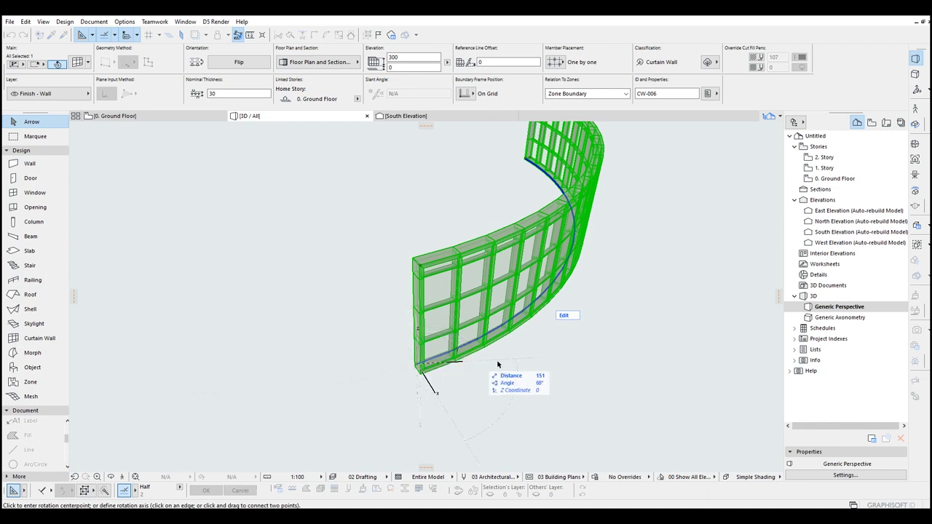
{"action": "left_click", "coordinate": [359, 275]}
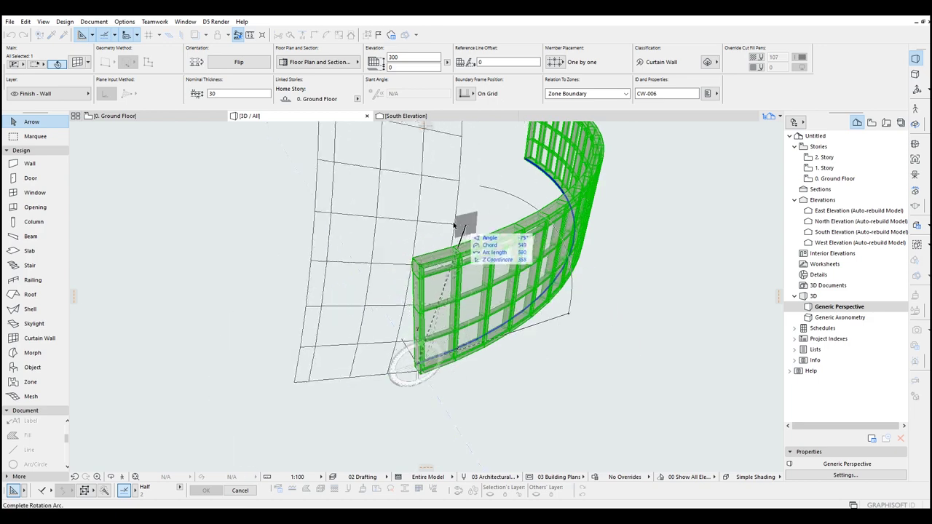
{"action": "left_click", "coordinate": [415, 230]}
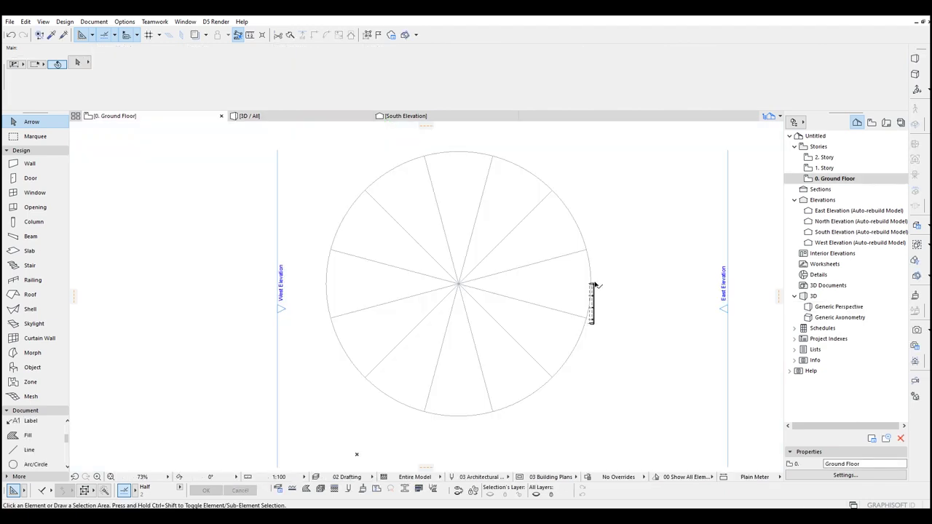
- On the ground floor plan, move the curtain wall straight north until its base edge aligns with the end of the radius just above east
{"action": "left_click", "coordinate": [596, 287]}
{"action": "scroll", "coordinate": [596, 284], "scroll_direction": "up", "scroll_amount": 5}
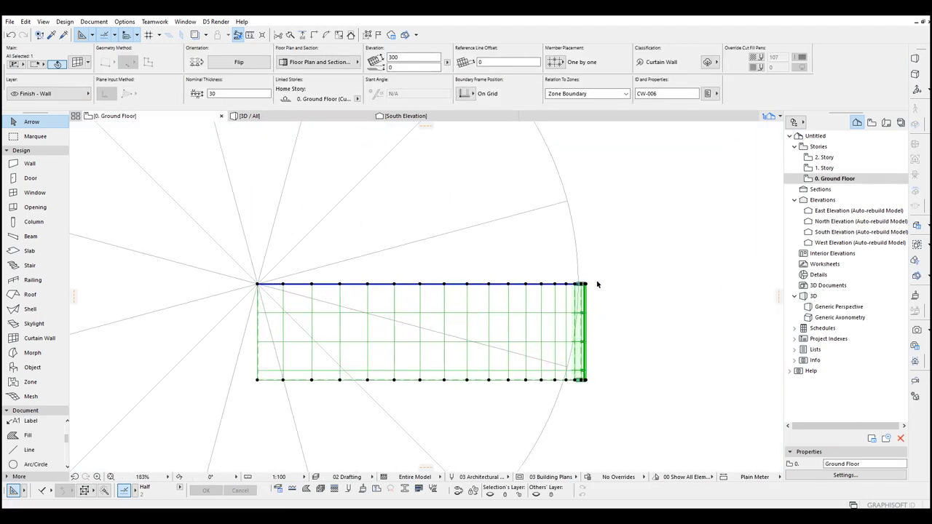
{"action": "key", "text": "ctrl+d"}
{"action": "left_click", "coordinate": [583, 284]}
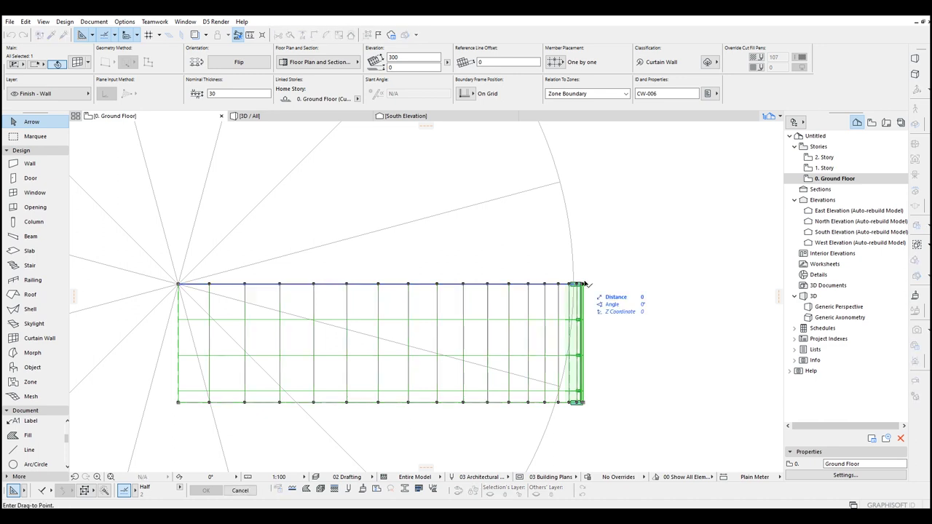
{"action": "left_click", "coordinate": [559, 182]}
{"action": "left_click", "coordinate": [583, 302]}
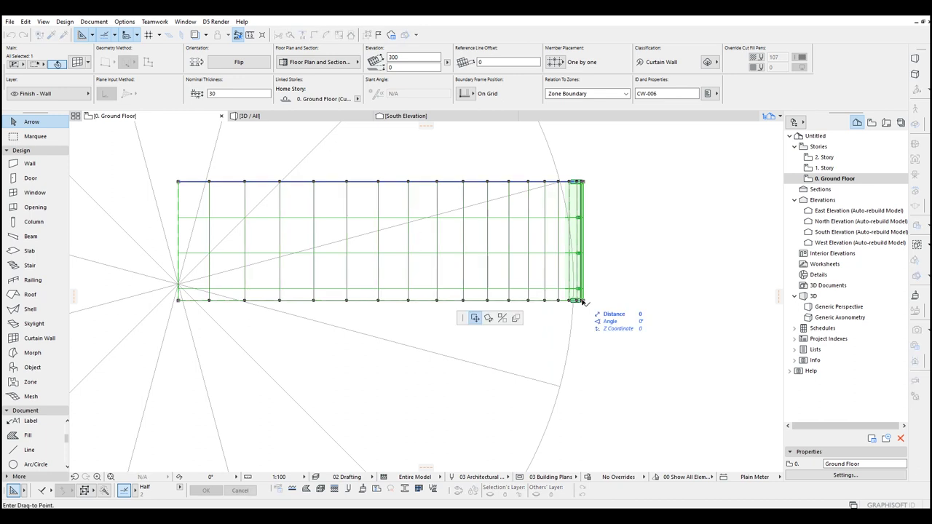
{"action": "key", "text": "Escape"}
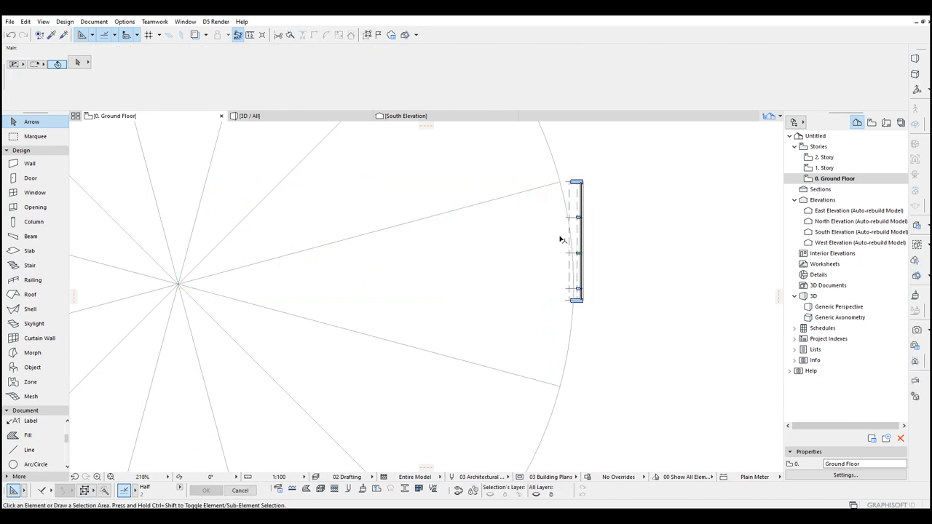
- Set the curtain wall's height to 600 cm
{"action": "left_click", "coordinate": [573, 208]}
{"action": "left_click", "coordinate": [502, 300]}
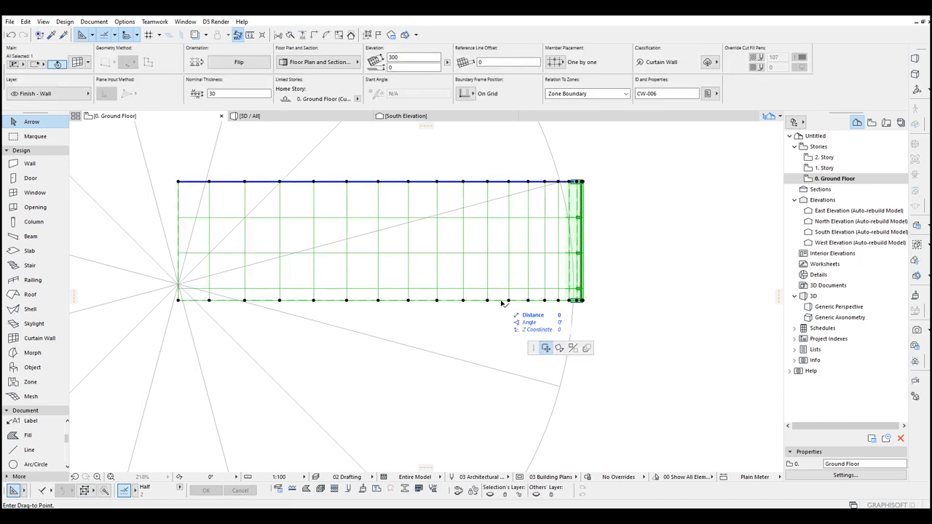
{"action": "left_click", "coordinate": [415, 59]}
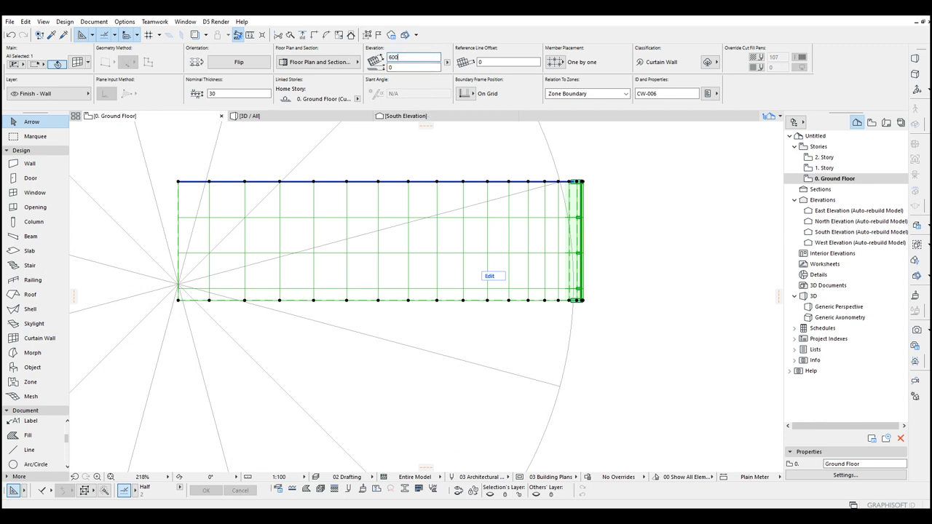
{"action": "key", "text": "Return"}
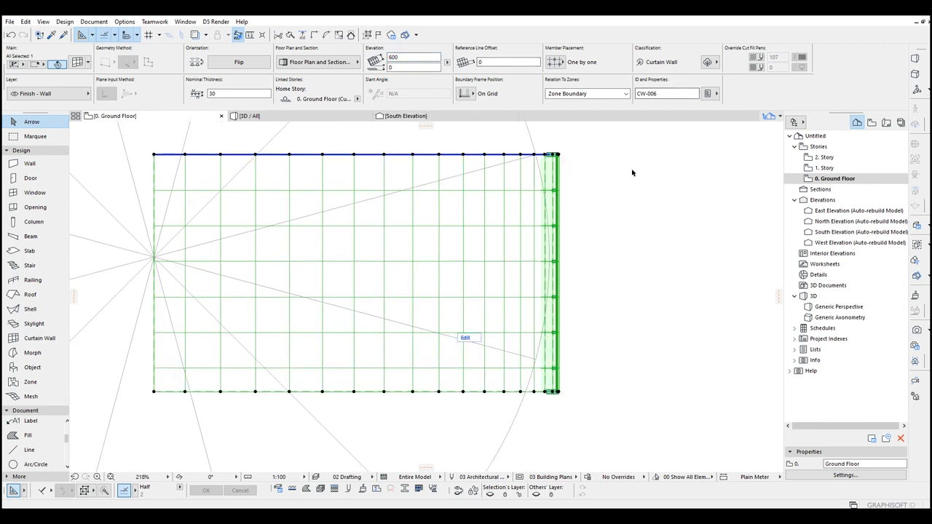
{"action": "key", "text": "Escape"}
- Measure the distance between the ends of the two east radii and set the curtain wall's height to 518 cm
{"action": "key", "text": "m"}
{"action": "left_click", "coordinate": [536, 154]}
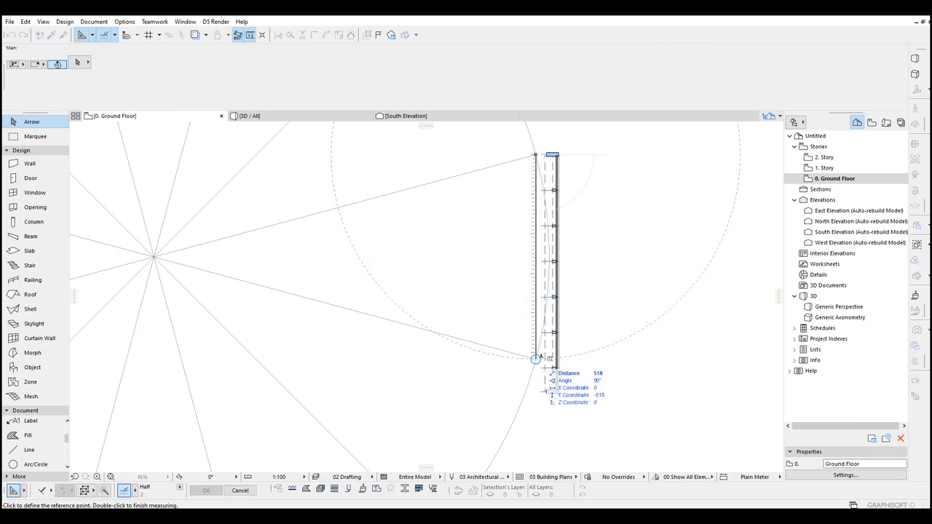
{"action": "key", "text": "Escape"}
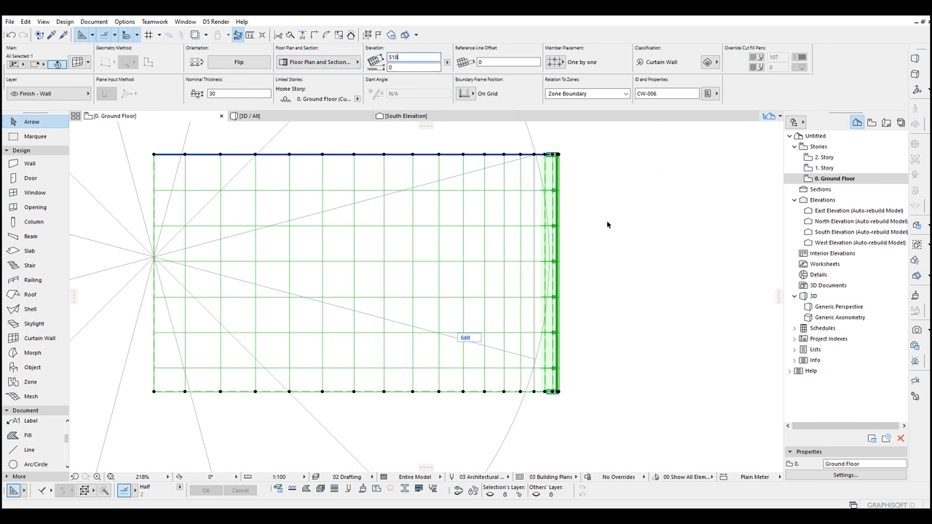
{"action": "key", "text": "Return"}
{"action": "key", "text": "Escape"}
{"action": "scroll", "coordinate": [608, 224], "scroll_direction": "down", "scroll_amount": 2}
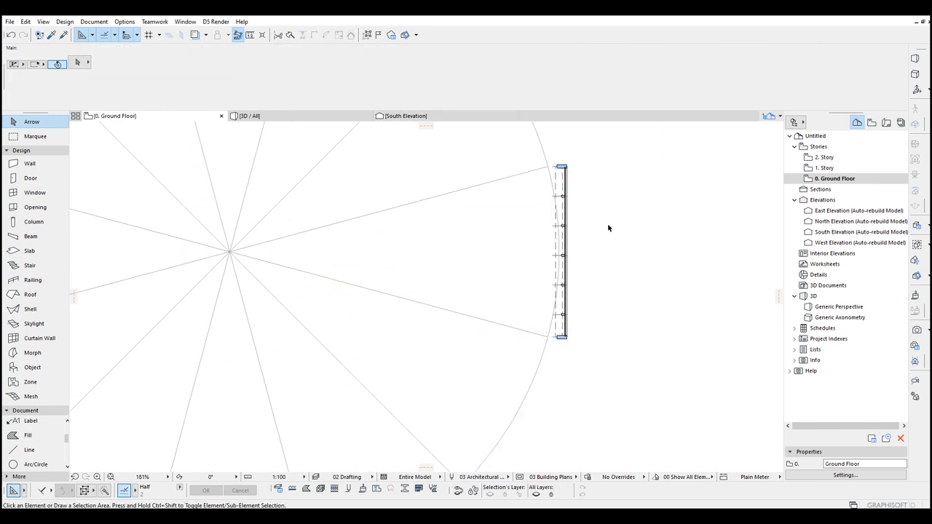
- Inspect the resized curtain wall in the 3D view and on the ground floor plan
{"action": "key", "text": "F3"}
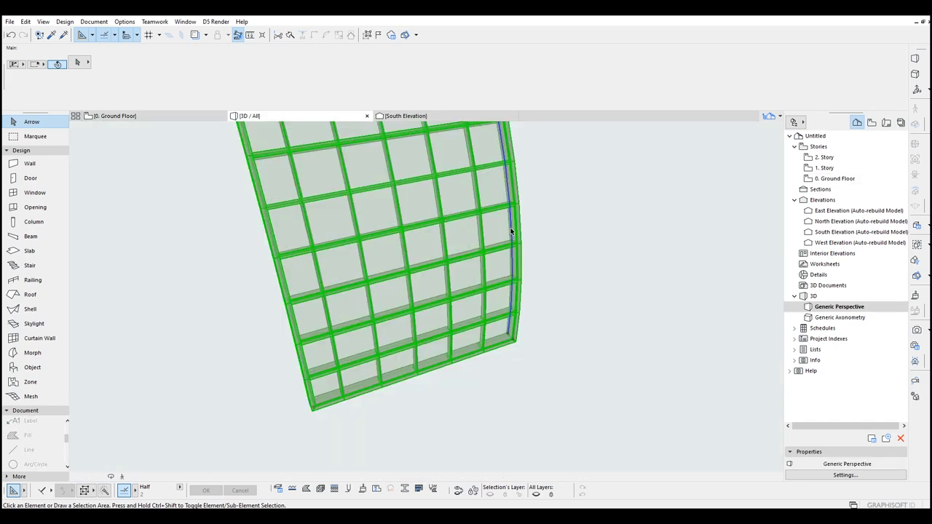
{"action": "scroll", "coordinate": [445, 216], "scroll_direction": "down", "scroll_amount": 3}
{"action": "scroll", "coordinate": [446, 216], "scroll_direction": "down", "scroll_amount": 2}
{"action": "middle_click_drag", "start_coordinate": [446, 215], "coordinate": [456, 231]}
{"action": "scroll", "coordinate": [459, 209], "scroll_direction": "down", "scroll_amount": 1}
{"action": "left_click", "coordinate": [459, 239]}
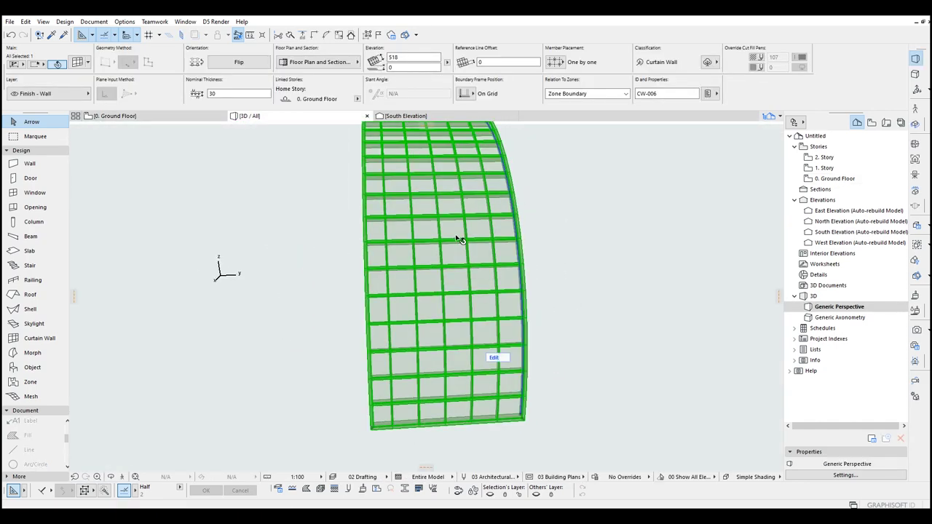
{"action": "key", "text": "F2"}
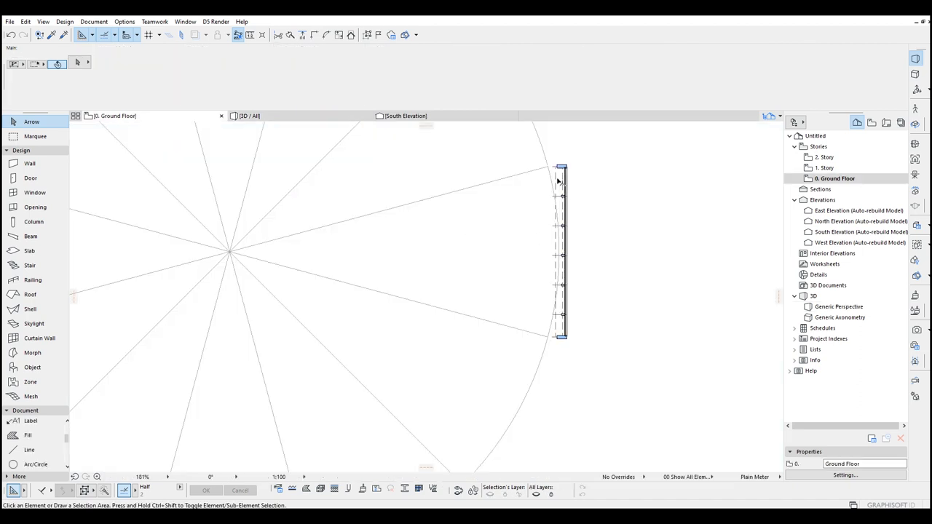
{"action": "left_click", "coordinate": [558, 180]}
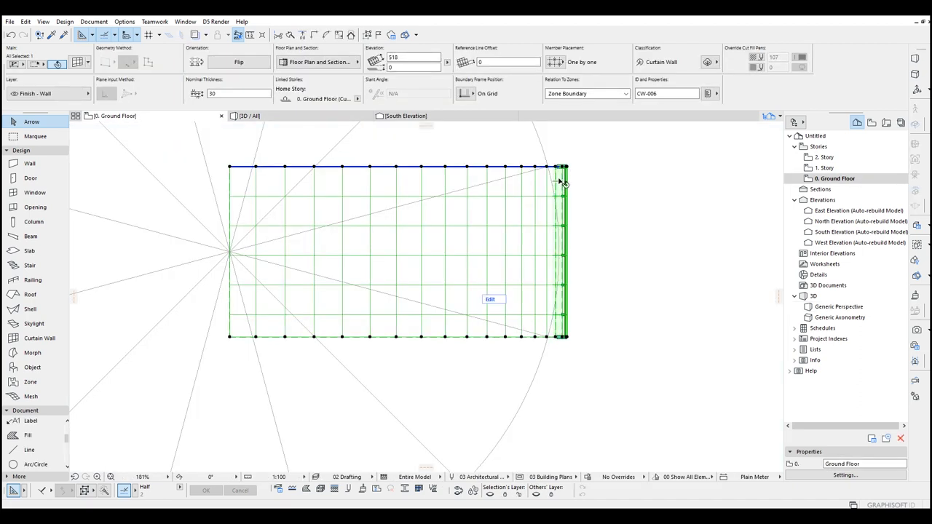
{"action": "left_click", "coordinate": [604, 325]}
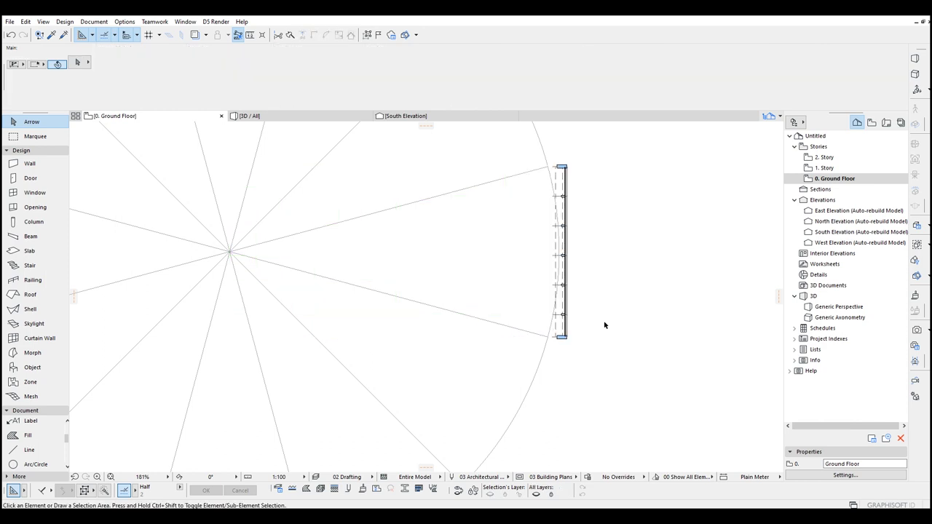
- On the floor plan, move the curtain wall west until its outer north corner meets the end of the sector's northern radius
{"action": "middle_click_drag", "start_coordinate": [354, 260], "coordinate": [369, 282]}
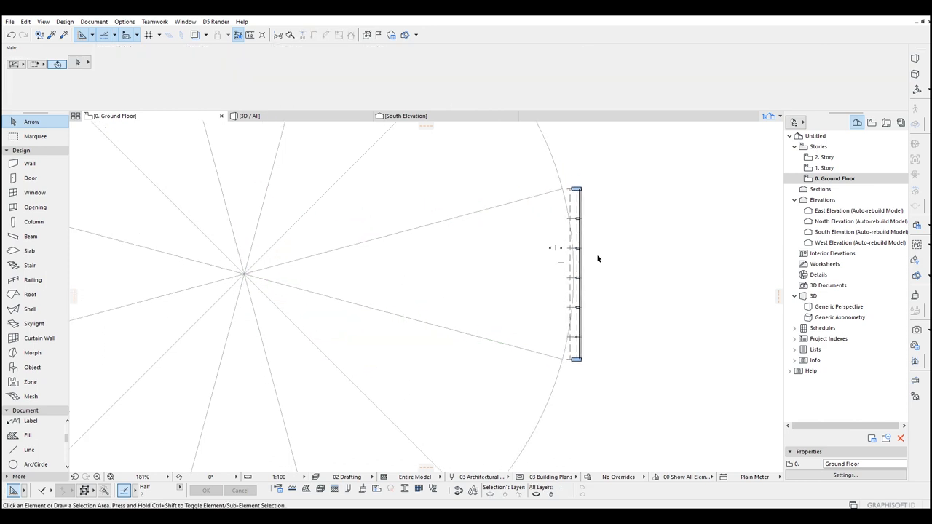
{"action": "left_click", "coordinate": [582, 191]}
{"action": "scroll", "coordinate": [581, 190], "scroll_direction": "up", "scroll_amount": 3}
{"action": "key", "text": "ctrl+d"}
{"action": "left_click", "coordinate": [583, 188]}
{"action": "left_click", "coordinate": [541, 187]}
{"action": "scroll", "coordinate": [544, 187], "scroll_direction": "up", "scroll_amount": 3}
{"action": "key", "text": "ctrl+d"}
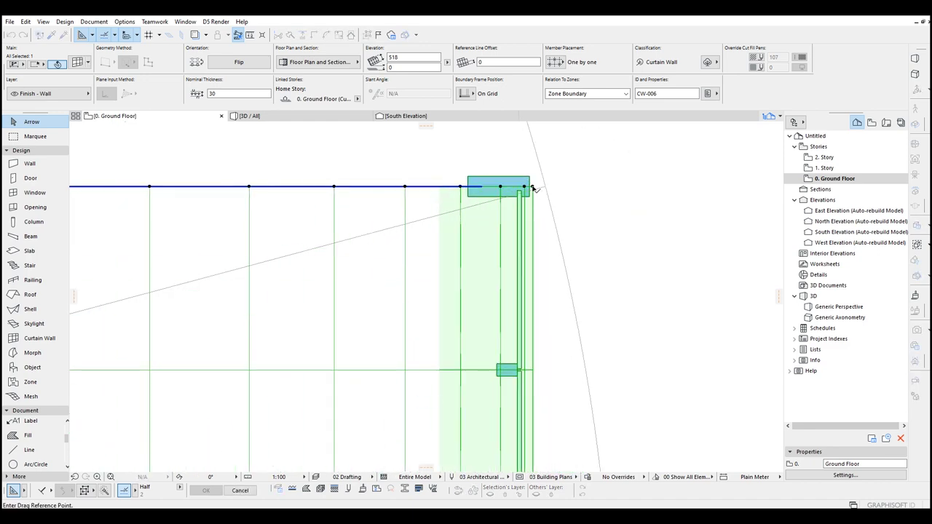
{"action": "left_click", "coordinate": [534, 188]}
{"action": "scroll", "coordinate": [541, 187], "scroll_direction": "down", "scroll_amount": 3}
{"action": "scroll", "coordinate": [548, 164], "scroll_direction": "down", "scroll_amount": 4}
{"action": "key", "text": "Escape"}
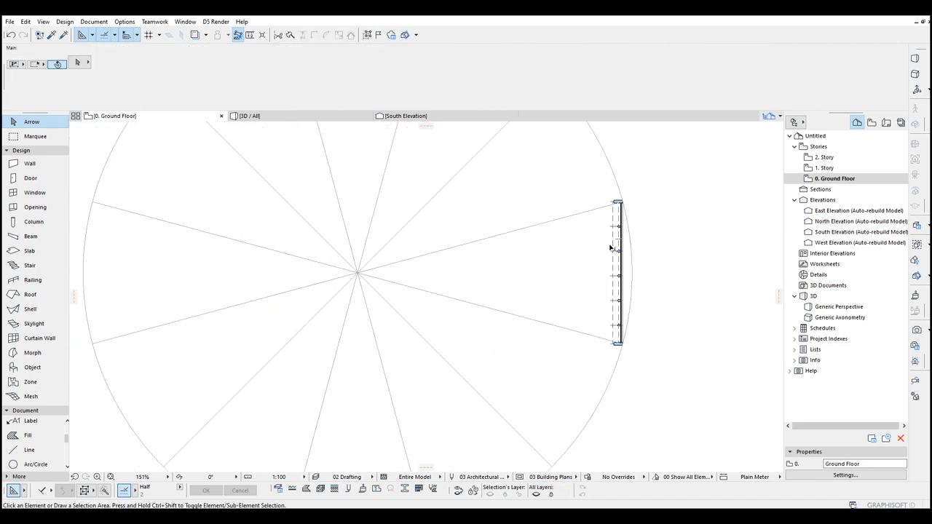
- Set up the Wall tool with a basic structure and a thickness of 20 cm
{"action": "left_click", "coordinate": [36, 167]}
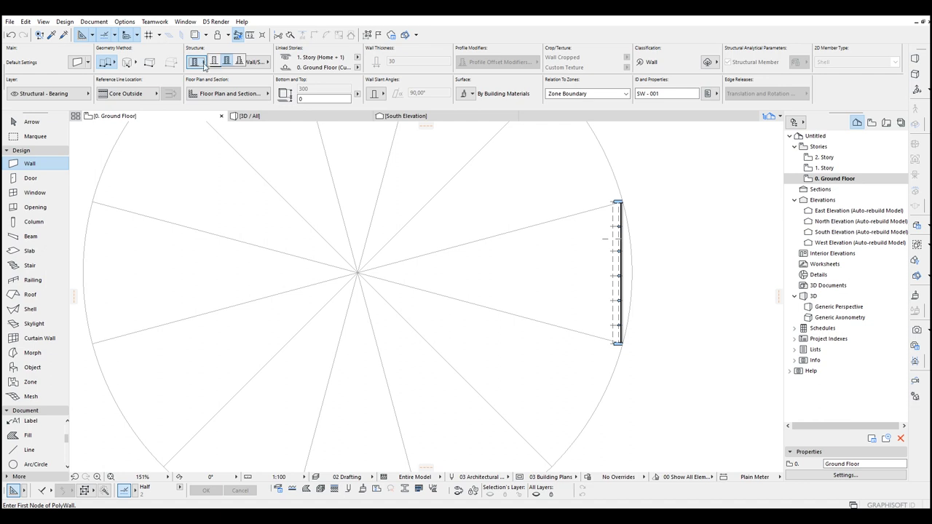
{"action": "left_click", "coordinate": [215, 62]}
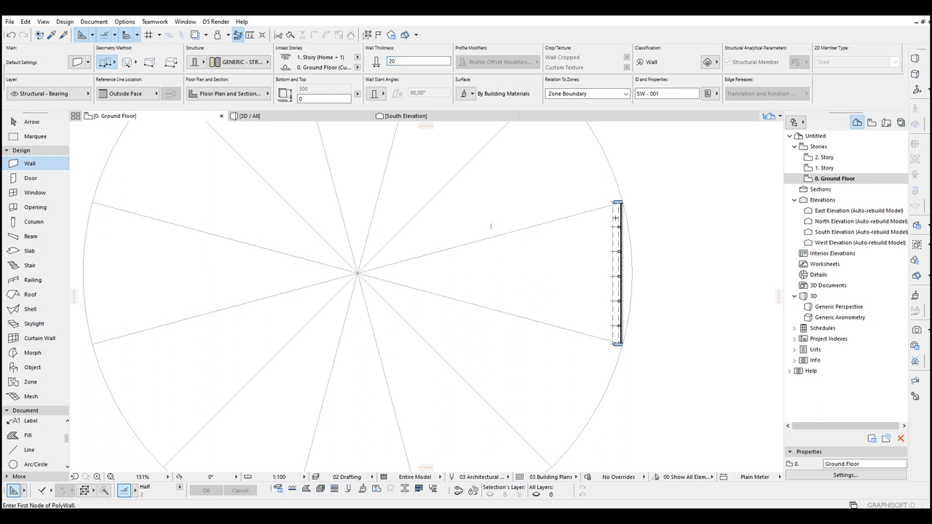
{"action": "scroll", "coordinate": [609, 224], "scroll_direction": "up", "scroll_amount": 4}
- Draw two connected walls with a Center reference line from the curtain wall's north corner to the circle's centre and on to its south corner
{"action": "left_click", "coordinate": [621, 198]}
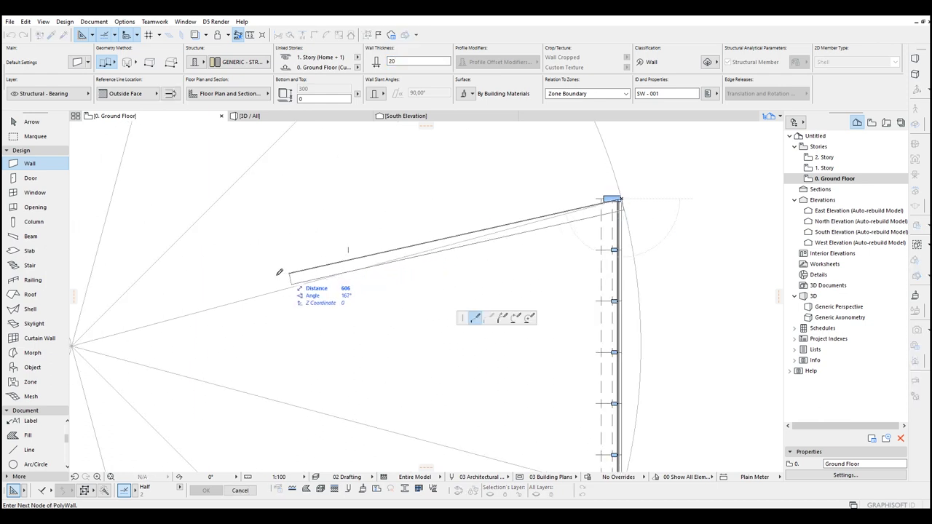
{"action": "left_click", "coordinate": [170, 93]}
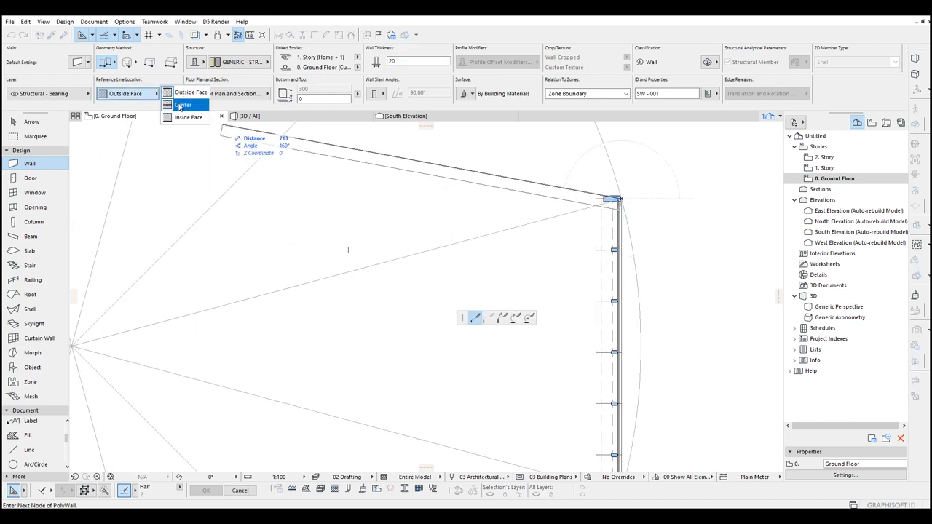
{"action": "left_click", "coordinate": [181, 107]}
{"action": "middle_click_drag", "start_coordinate": [316, 262], "coordinate": [369, 243]}
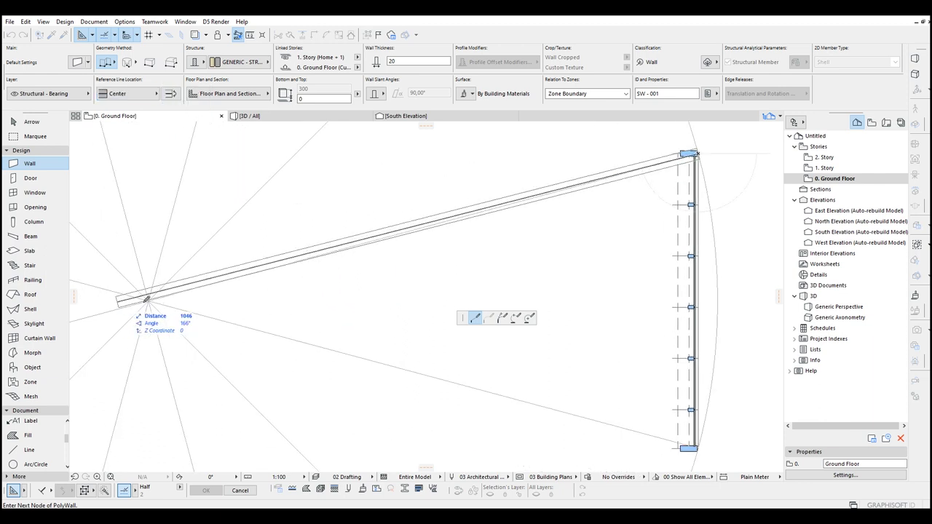
{"action": "left_click", "coordinate": [148, 301]}
{"action": "middle_click_drag", "start_coordinate": [364, 416], "coordinate": [337, 368]}
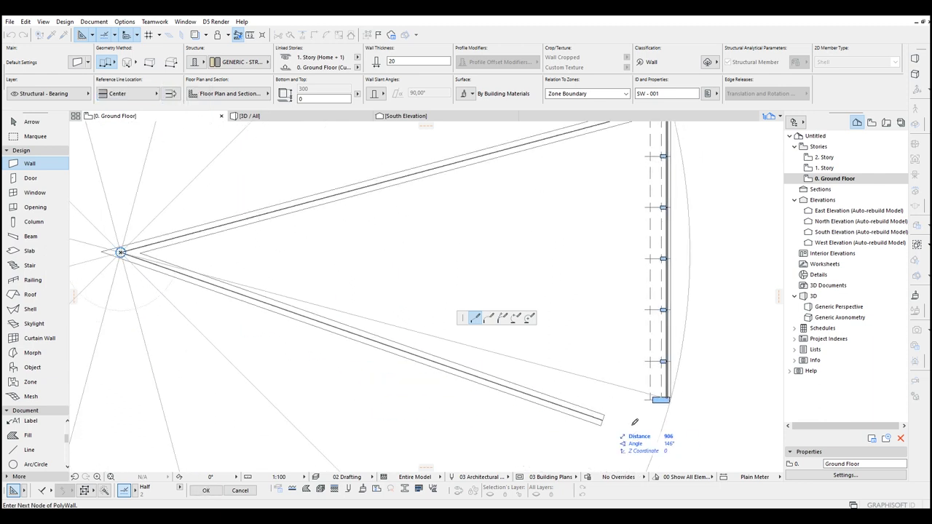
{"action": "double_click", "coordinate": [672, 399]}
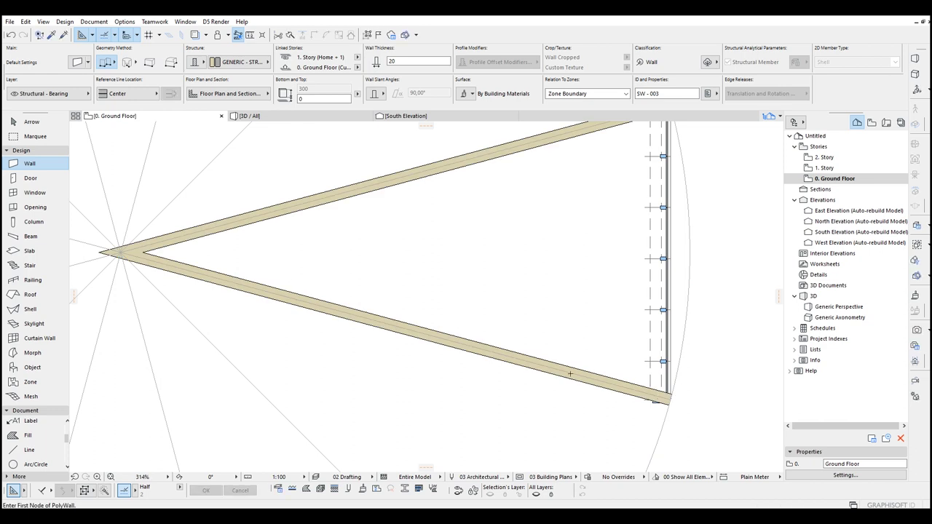
{"action": "scroll", "coordinate": [507, 301], "scroll_direction": "down", "scroll_amount": 2}
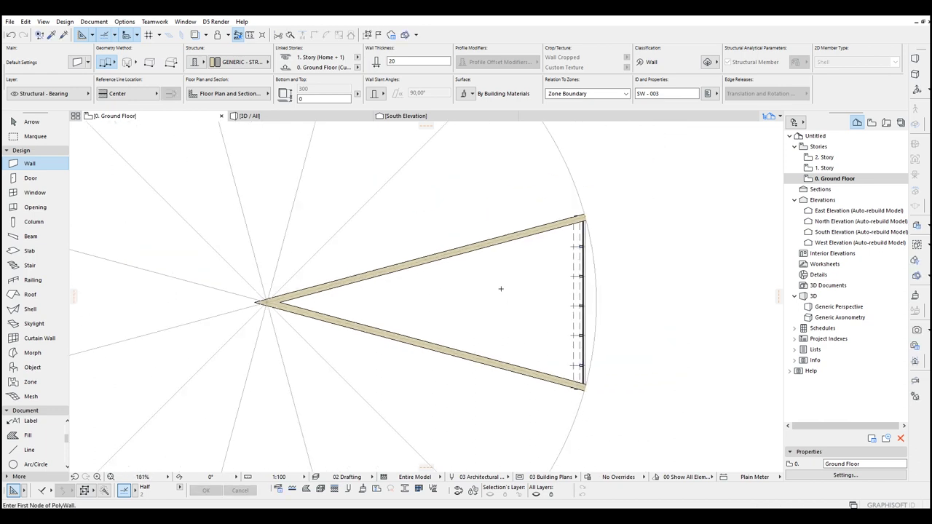
- In the 3D view, set the top link of both radial walls to Not Linked
{"action": "left_click", "coordinate": [250, 118]}
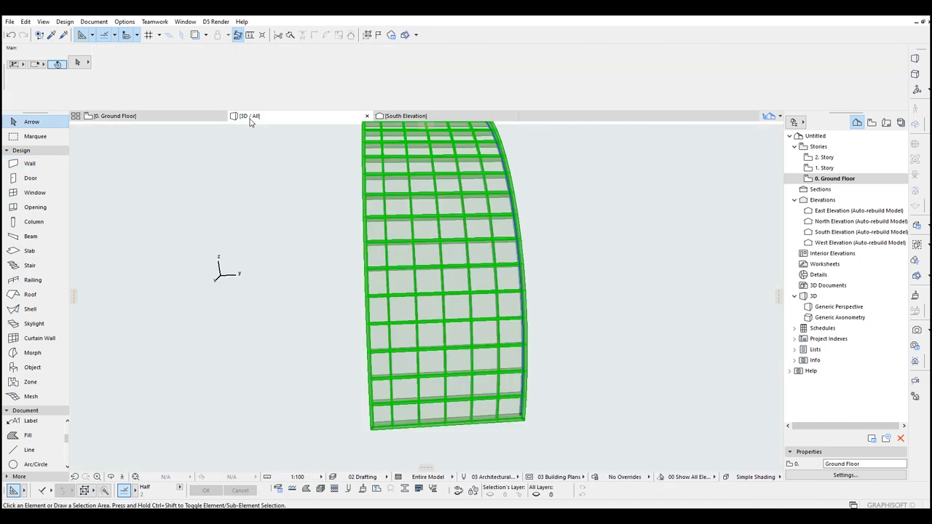
{"action": "middle_click_drag", "start_coordinate": [314, 248], "coordinate": [506, 229], "text": "shift"}
{"action": "key", "text": "Escape"}
{"action": "middle_click_drag", "start_coordinate": [370, 324], "coordinate": [427, 306], "text": "shift"}
{"action": "left_click", "coordinate": [463, 279]}
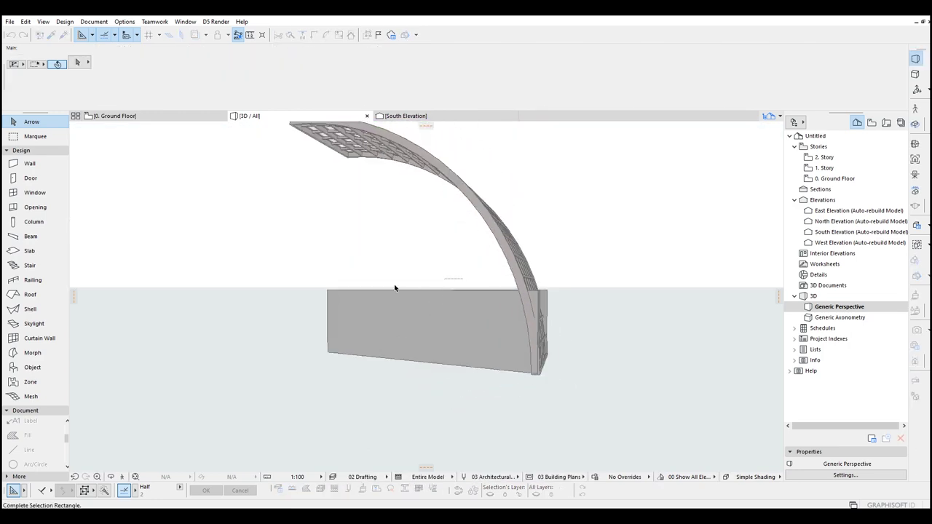
{"action": "left_click", "coordinate": [296, 295]}
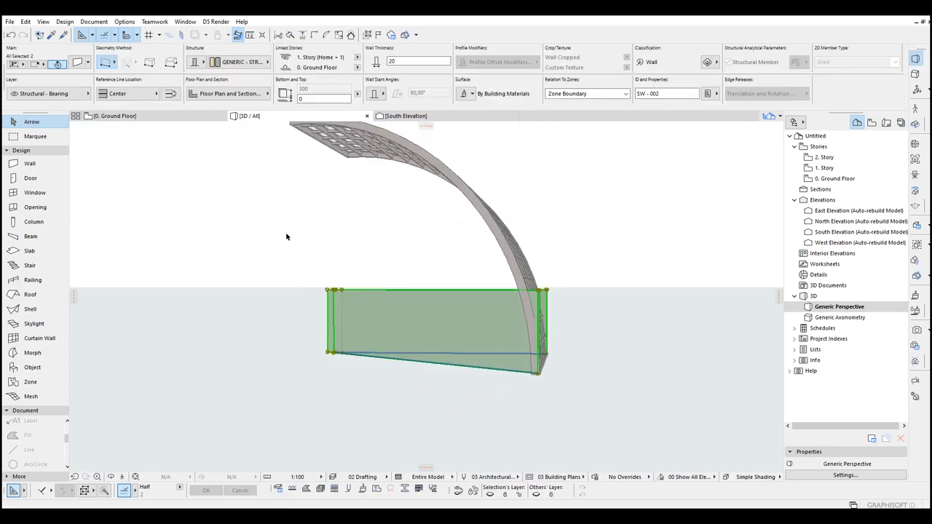
{"action": "left_click", "coordinate": [357, 95]}
{"action": "left_click", "coordinate": [357, 70]}
{"action": "left_click", "coordinate": [358, 57]}
{"action": "left_click", "coordinate": [373, 77]}
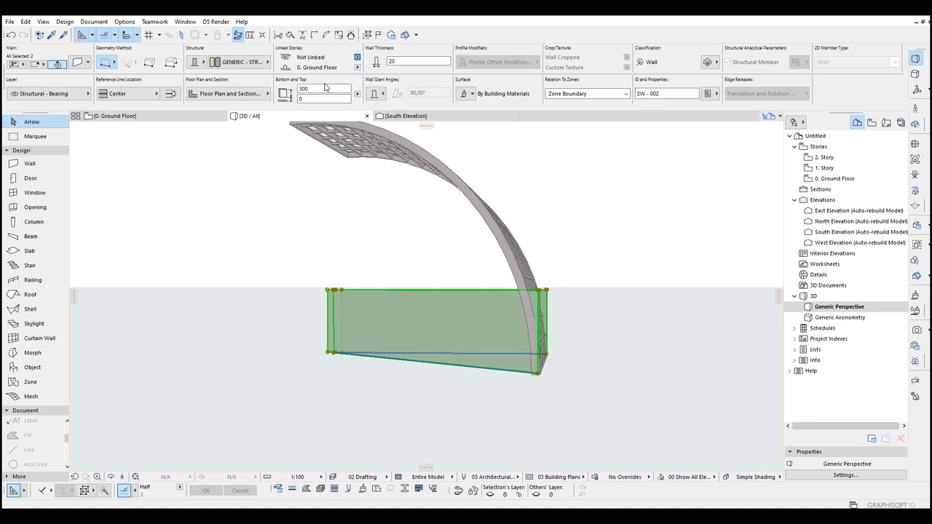
- Set the height of both radial walls to 500 cm
{"action": "double_click", "coordinate": [325, 89]}
{"action": "type", "text": "5"}
{"action": "key", "text": "Return"}
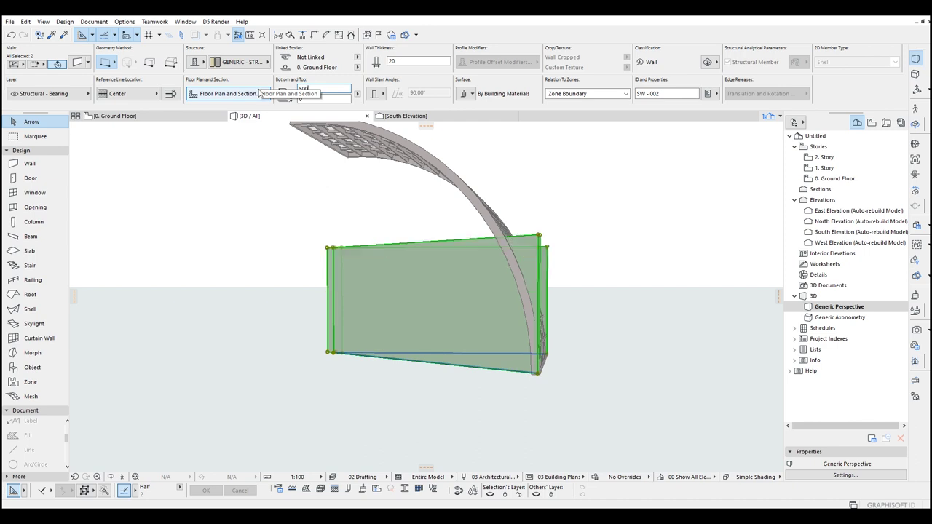
{"action": "left_click", "coordinate": [633, 266]}
{"action": "middle_click_drag", "start_coordinate": [581, 256], "coordinate": [540, 258], "text": "shift"}
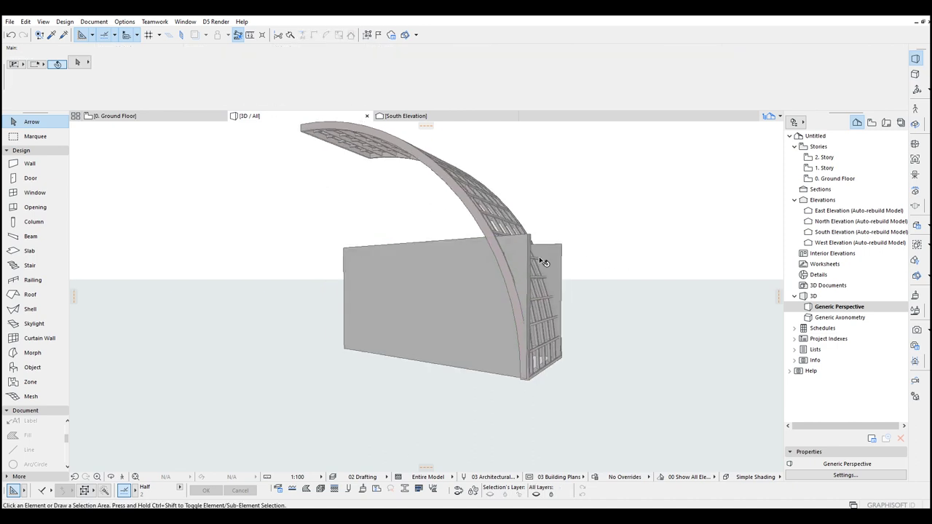
{"action": "left_click_drag", "start_coordinate": [363, 233], "coordinate": [324, 255]}
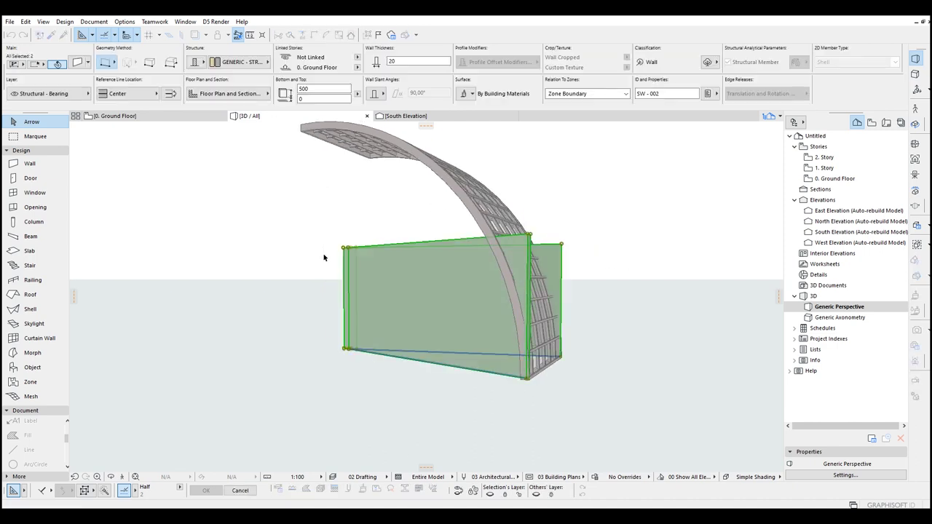
{"action": "left_click", "coordinate": [345, 217]}
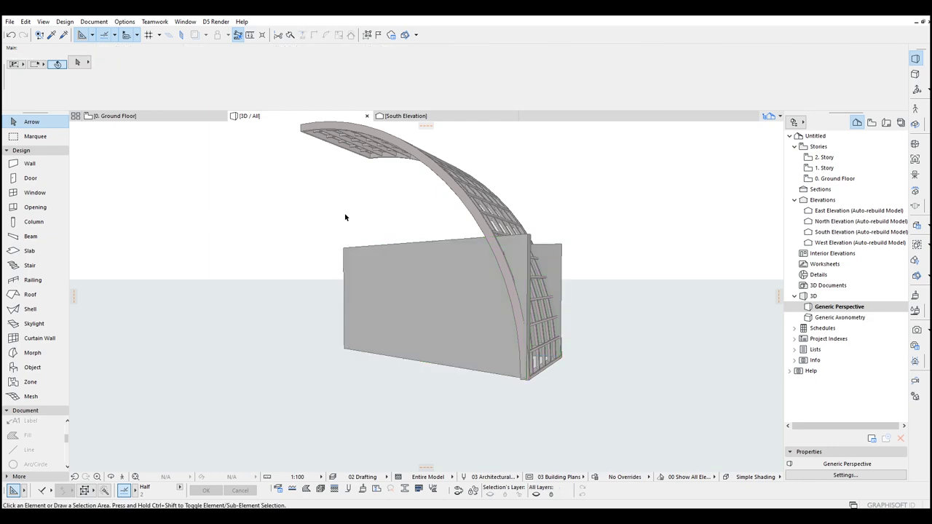
- On the floor plan, move the curtain wall straight west until its outer base edge crosses the two radial walls about midway
{"action": "key", "text": "F2"}
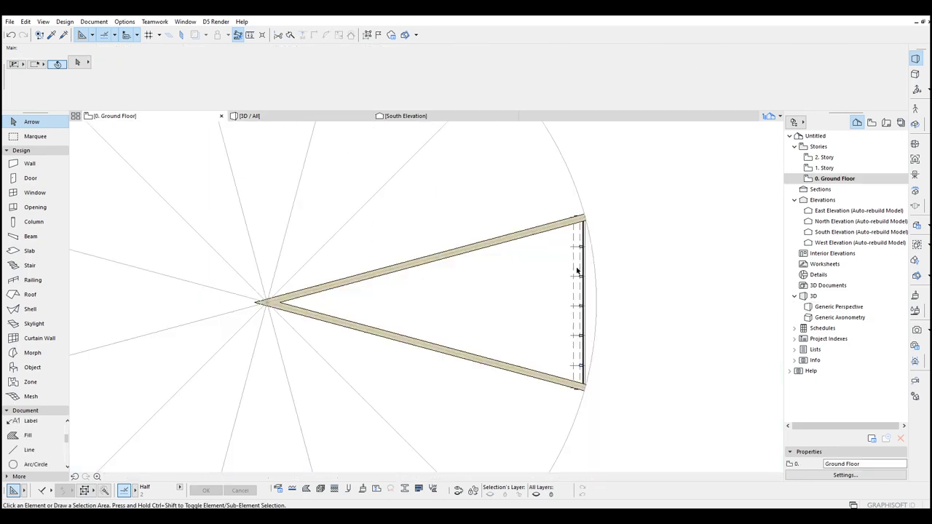
{"action": "left_click", "coordinate": [582, 267]}
{"action": "key", "text": "ctrl+d"}
{"action": "left_click", "coordinate": [668, 292]}
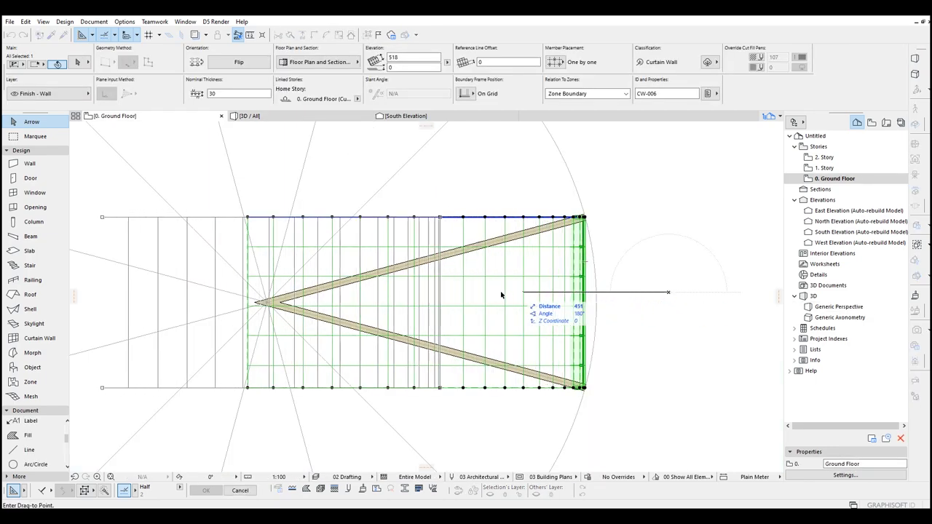
{"action": "left_click", "coordinate": [502, 296]}
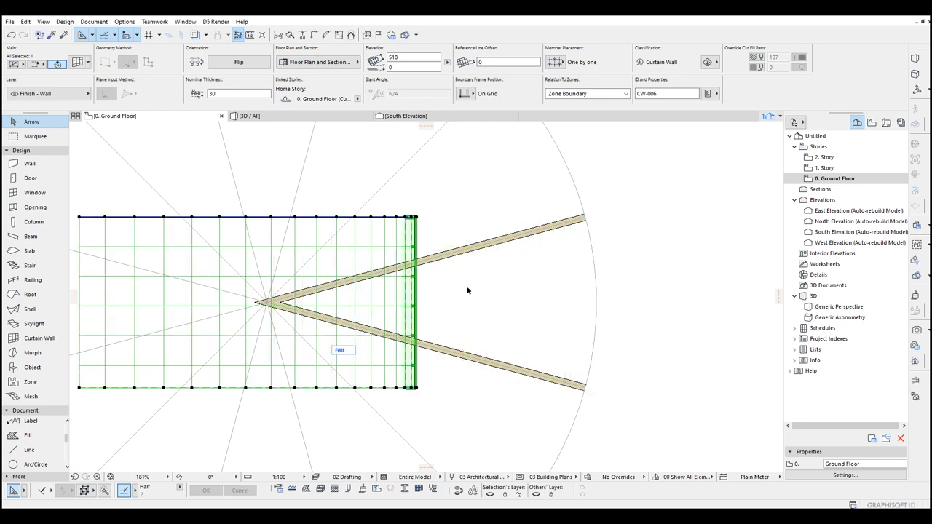
- In the 3D view, reposition the upper end node of the curtain wall's reference line onto the top corner where the two walls meet
{"action": "key", "text": "F3"}
{"action": "key", "text": "Escape"}
{"action": "middle_click_drag", "start_coordinate": [374, 308], "coordinate": [373, 227], "text": "shift"}
{"action": "left_click", "coordinate": [373, 227]}
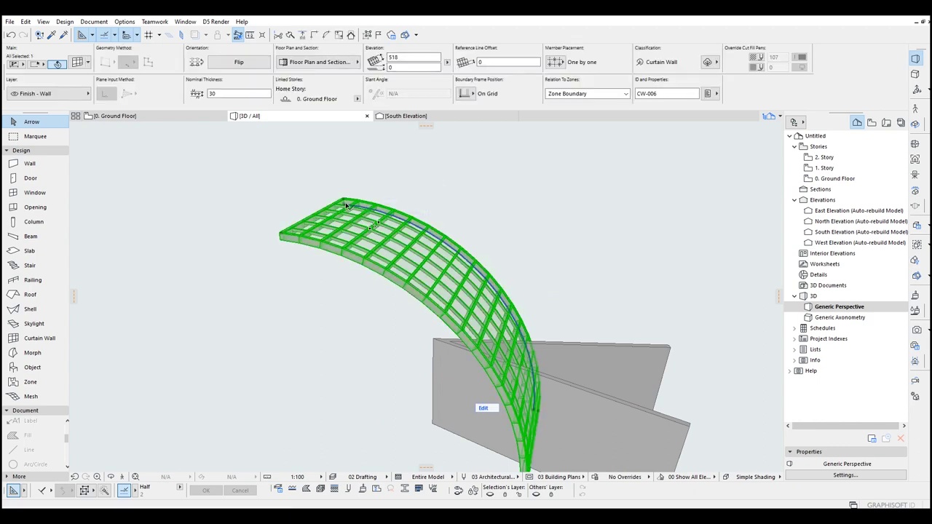
{"action": "left_click", "coordinate": [346, 206]}
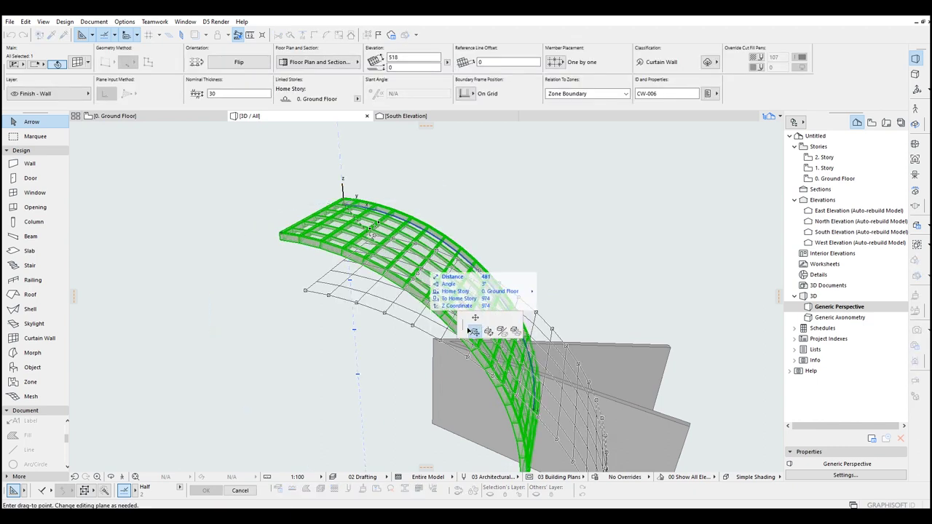
{"action": "left_click", "coordinate": [475, 318]}
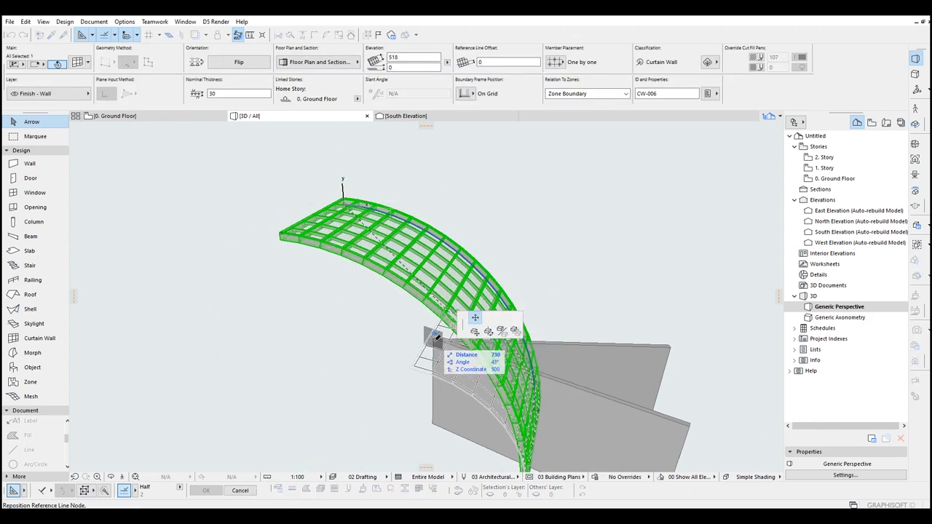
{"action": "left_click", "coordinate": [435, 339]}
- Set the curtain wall's boundary frame placement to Outside Boundary
{"action": "middle_click_drag", "start_coordinate": [583, 387], "coordinate": [456, 241], "text": "shift"}
{"action": "key", "text": "ctrl+t"}
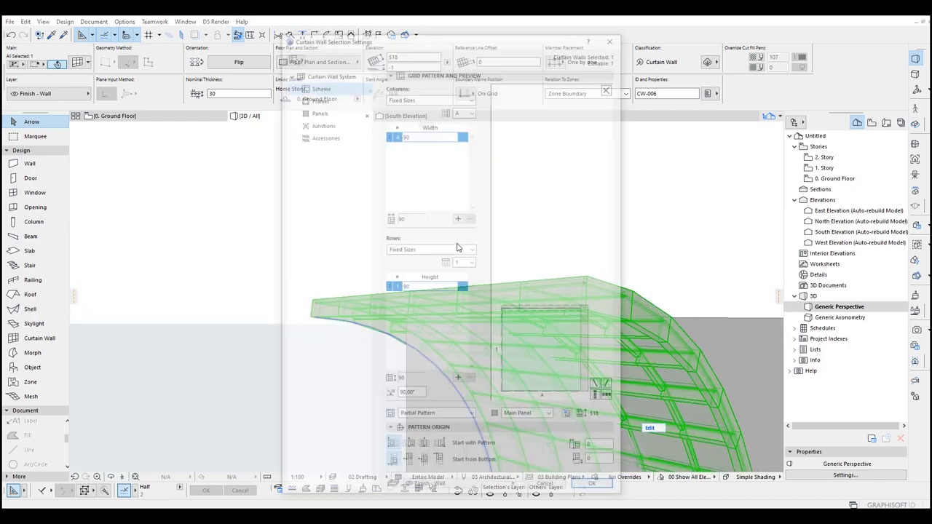
{"action": "left_click", "coordinate": [330, 73]}
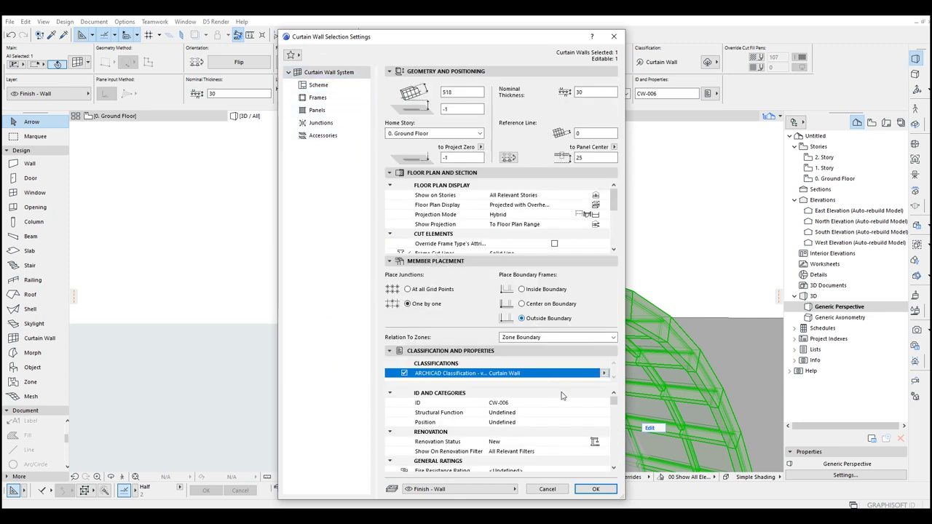
{"action": "left_click", "coordinate": [595, 489]}
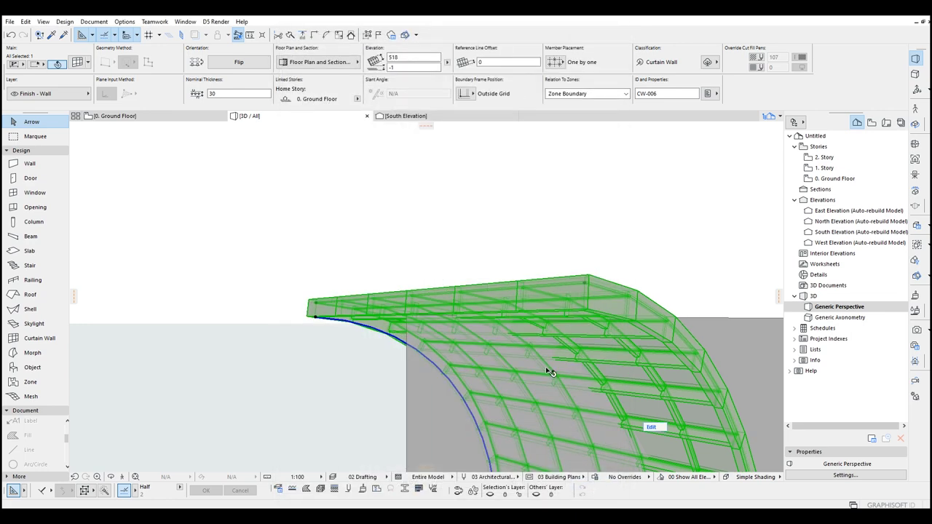
- Set the curtain wall's boundary frame placement to Inside Boundary
{"action": "middle_click_drag", "start_coordinate": [550, 372], "coordinate": [589, 365], "text": "shift"}
{"action": "double_click", "coordinate": [554, 342]}
{"action": "left_click", "coordinate": [531, 292]}
{"action": "left_click", "coordinate": [592, 491]}
{"action": "middle_click_drag", "start_coordinate": [617, 348], "coordinate": [571, 324], "text": "shift"}
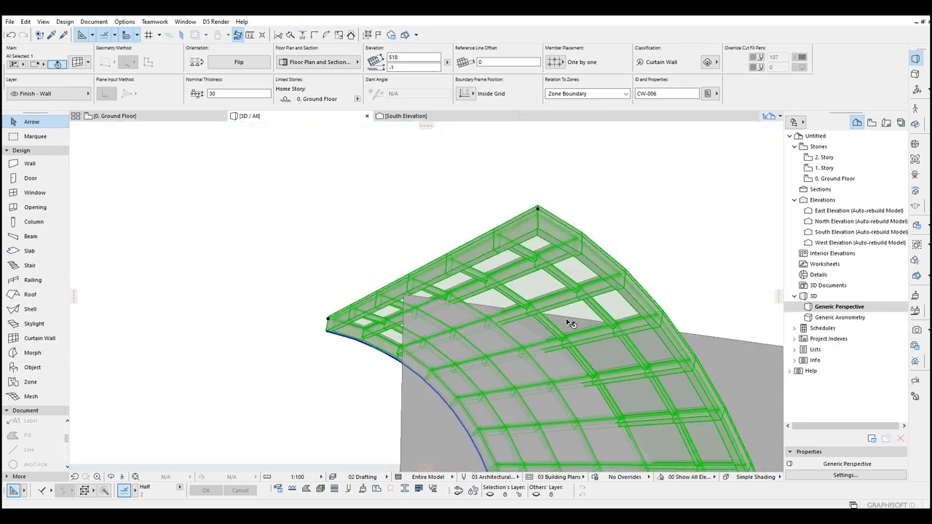
- Set the curtain wall's reference line distance to the panel center to 0
{"action": "double_click", "coordinate": [367, 330]}
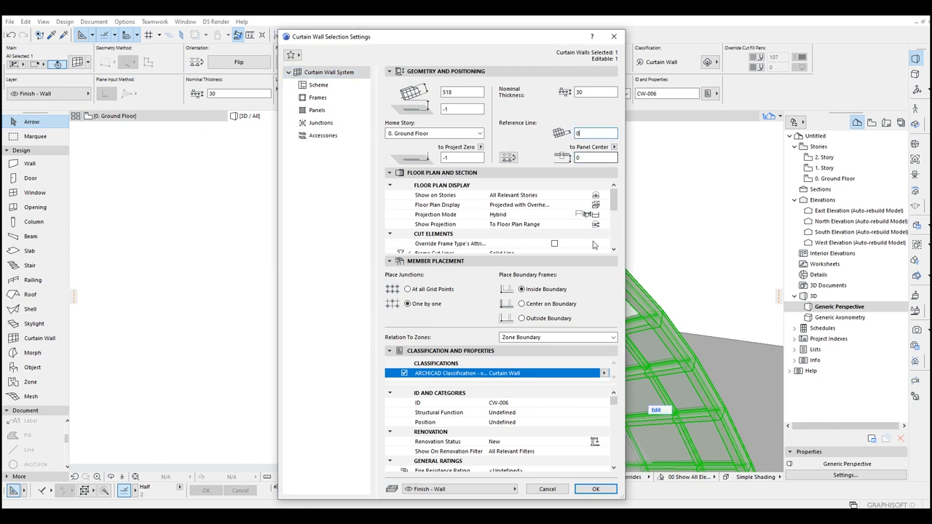
{"action": "left_click", "coordinate": [593, 488]}
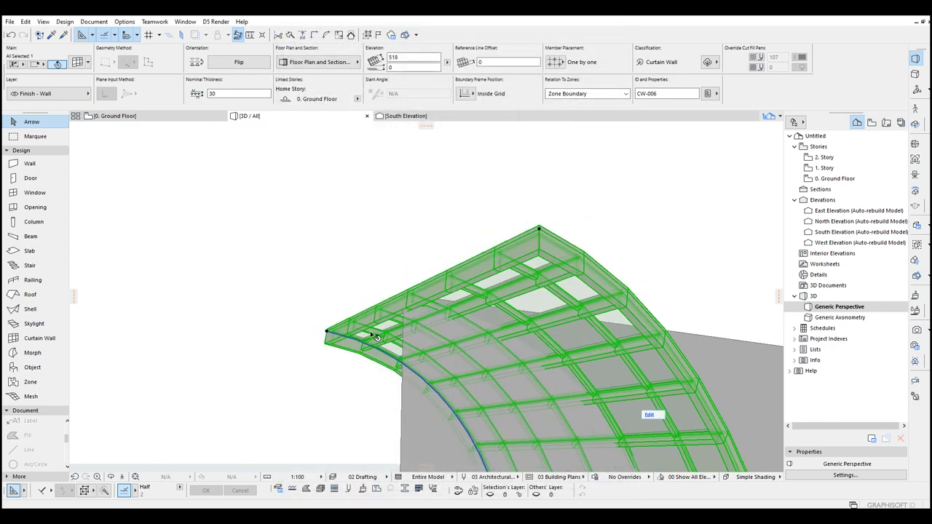
- Enter the curtain wall's edit mode, display only its scheme grid with the surrounding walls, and select the scheme
{"action": "middle_click_drag", "start_coordinate": [363, 339], "coordinate": [472, 270], "text": "shift"}
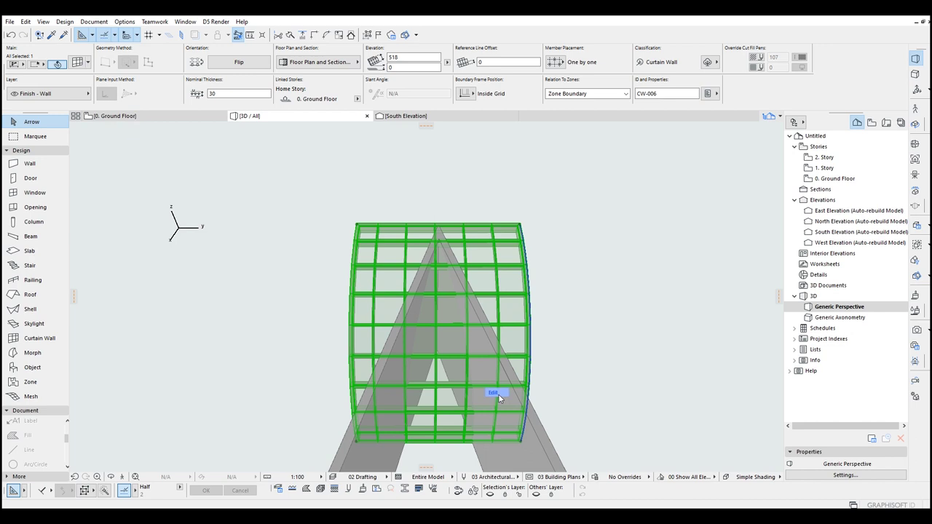
{"action": "left_click", "coordinate": [498, 394]}
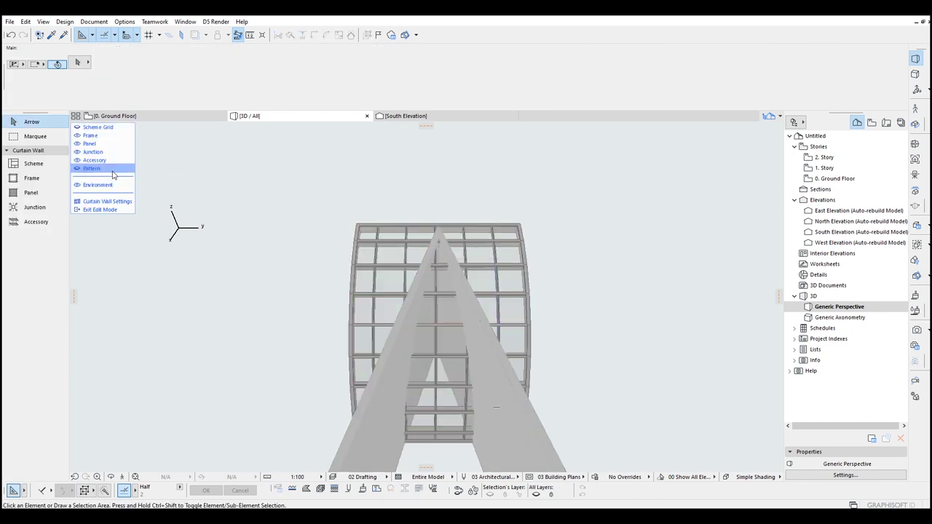
{"action": "left_click", "coordinate": [102, 128]}
{"action": "left_click", "coordinate": [506, 256]}
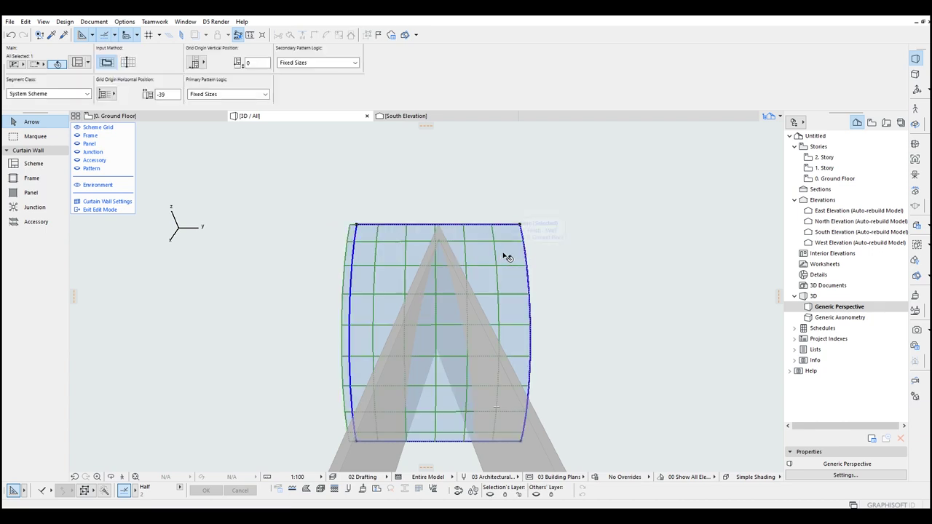
{"action": "scroll", "coordinate": [523, 227], "scroll_direction": "up", "scroll_amount": 2}
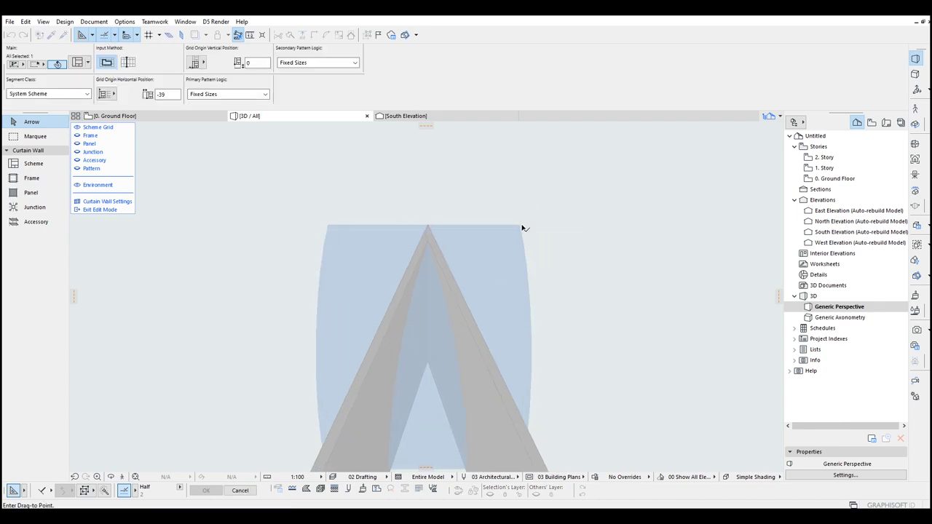
{"action": "left_click", "coordinate": [316, 228]}
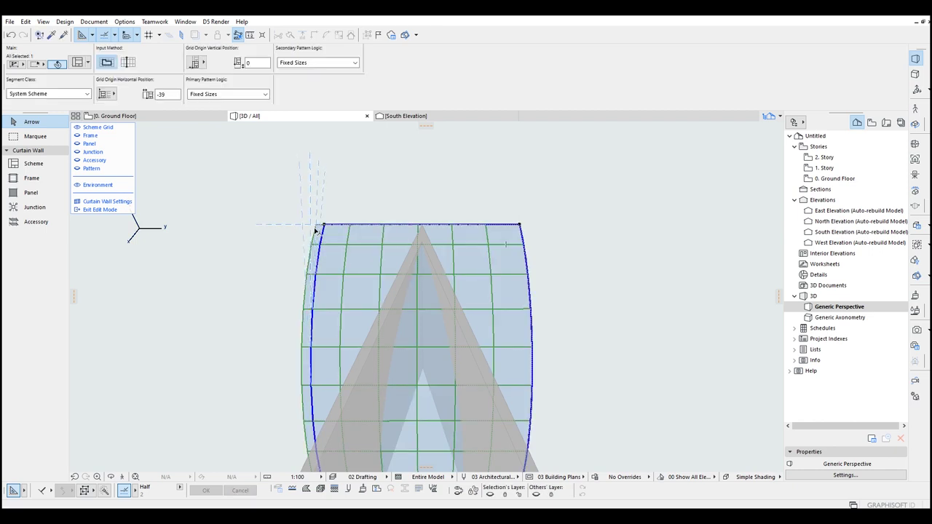
{"action": "left_click", "coordinate": [316, 225]}
{"action": "key", "text": "Escape"}
{"action": "key", "text": "Escape"}
- Reposition the upper left node of the scheme's boundary polygon onto the apex where the two radial walls meet
{"action": "left_click", "coordinate": [342, 242]}
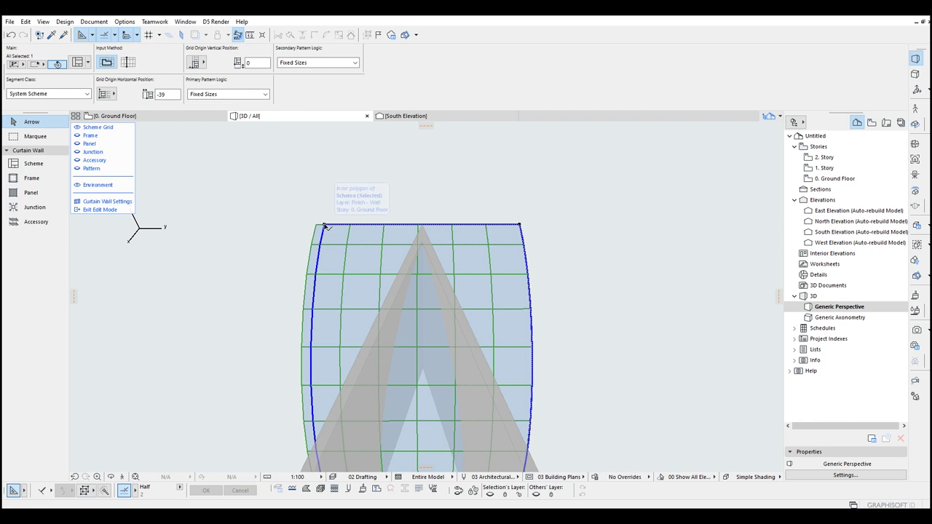
{"action": "left_click", "coordinate": [324, 227]}
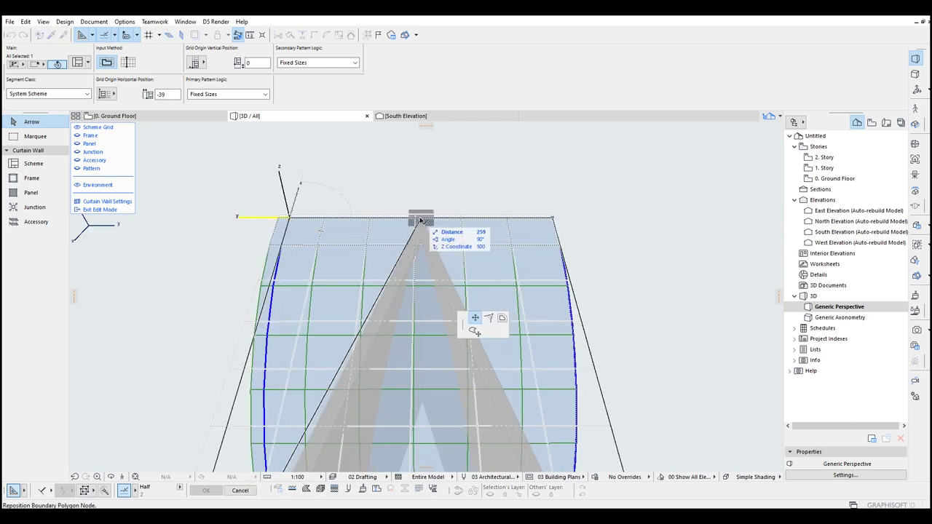
{"action": "left_click", "coordinate": [421, 219]}
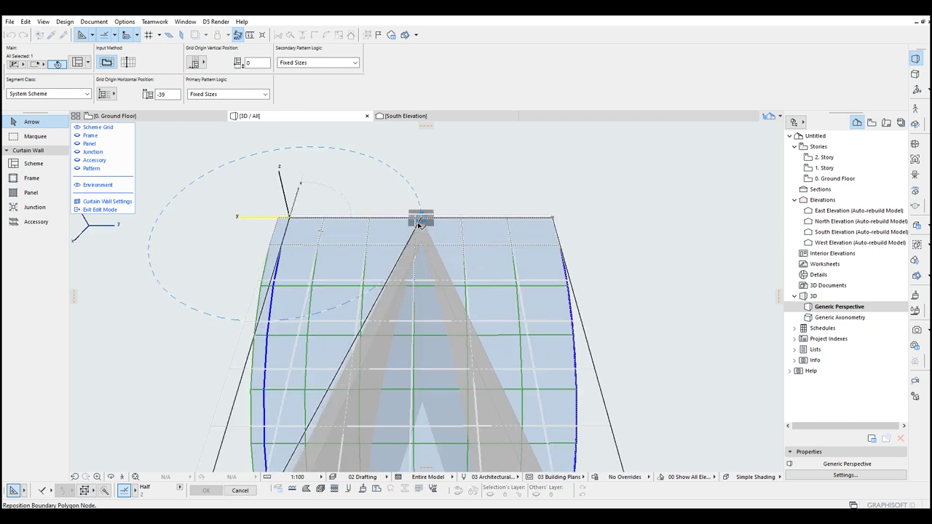
{"action": "left_click", "coordinate": [552, 218]}
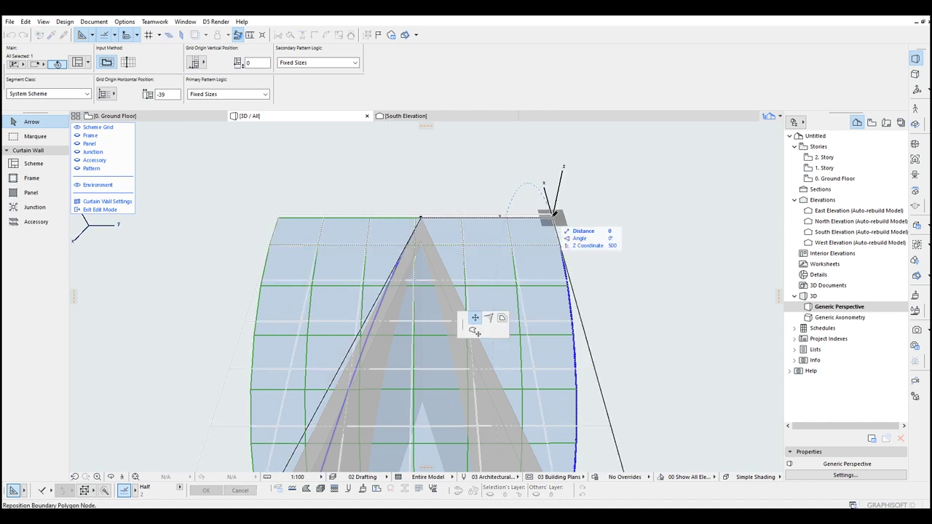
{"action": "left_click", "coordinate": [432, 216]}
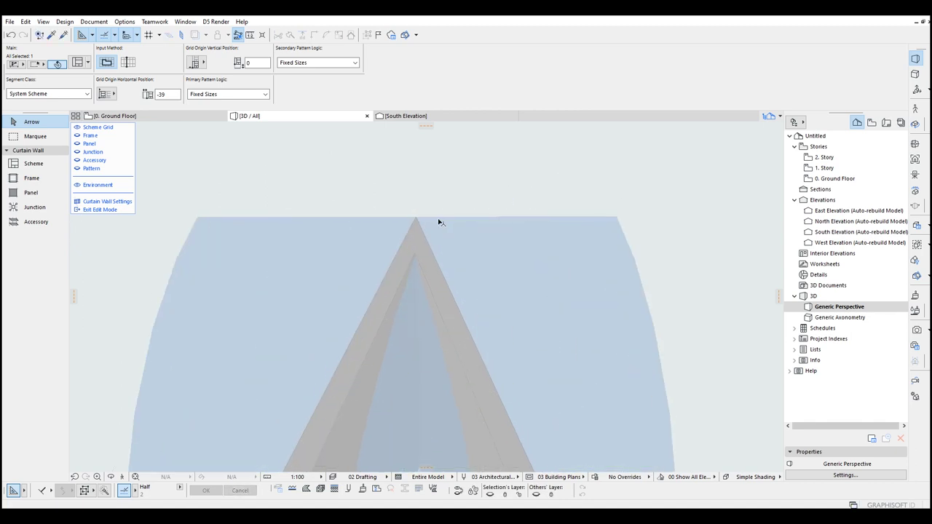
{"action": "left_click", "coordinate": [617, 218]}
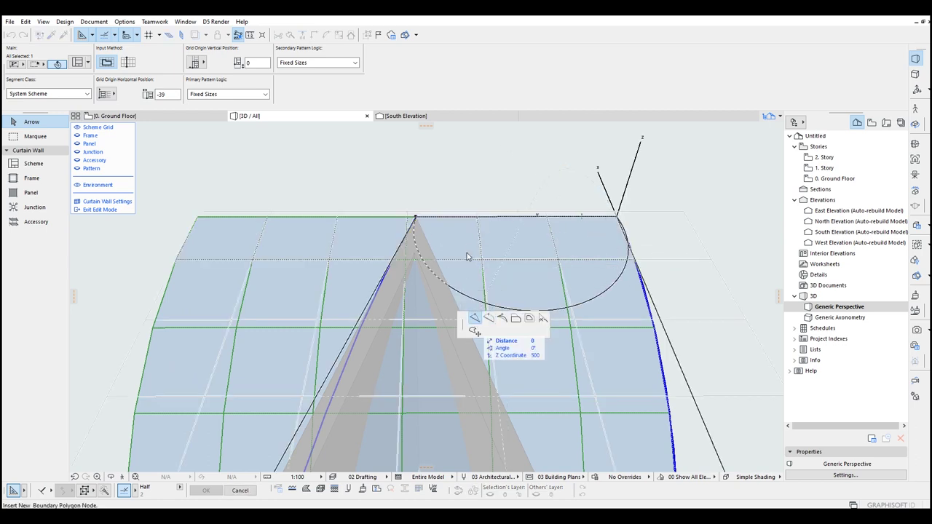
{"action": "left_click", "coordinate": [617, 217]}
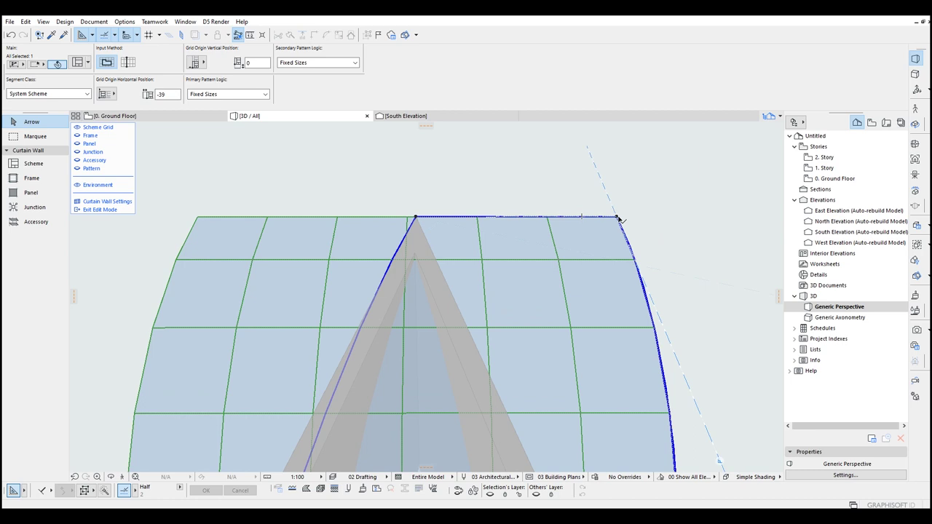
- Reposition the upper right node of the boundary polygon onto the apex where the two radial walls meet
{"action": "left_click", "coordinate": [618, 217]}
{"action": "left_click", "coordinate": [415, 218]}
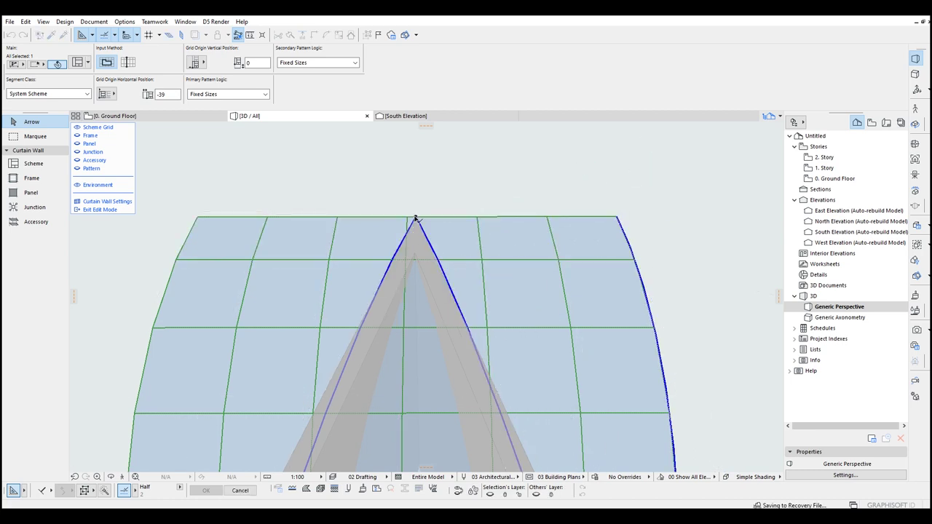
- Reposition the lower right node of the boundary polygon to where the curtain wall's base meets the adjacent radial wall
{"action": "scroll", "coordinate": [415, 218], "scroll_direction": "down", "scroll_amount": 5}
{"action": "middle_click_drag", "start_coordinate": [417, 220], "coordinate": [433, 147]}
{"action": "middle_click_drag", "start_coordinate": [567, 415], "coordinate": [555, 358]}
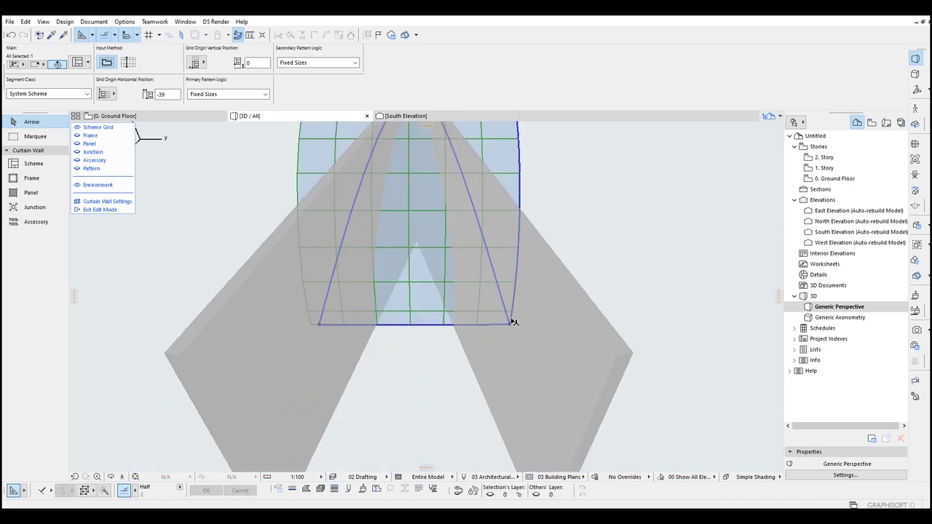
{"action": "left_click", "coordinate": [510, 325]}
{"action": "middle_click_drag", "start_coordinate": [510, 325], "coordinate": [318, 374], "text": "shift"}
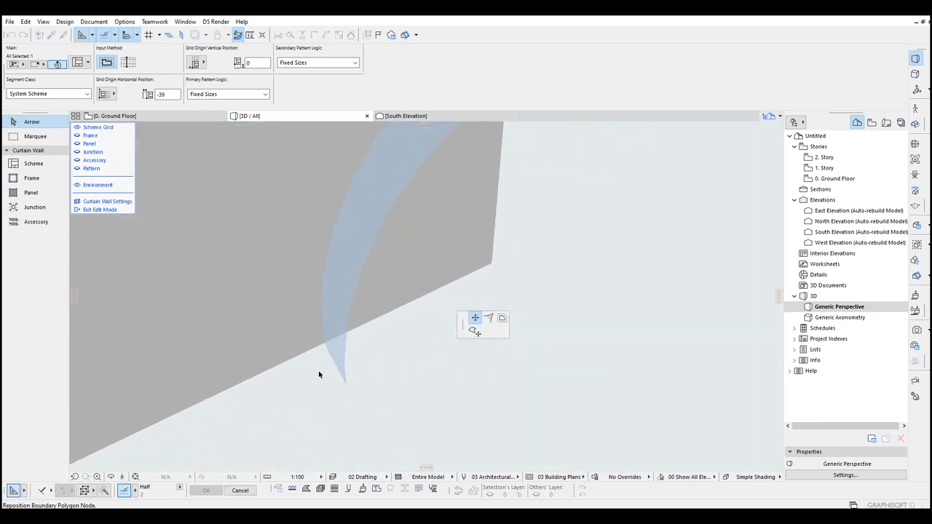
{"action": "left_click", "coordinate": [328, 346]}
- Reposition the lower left node of the boundary polygon to where the curtain wall's base meets the other radial wall
{"action": "middle_click_drag", "start_coordinate": [248, 356], "coordinate": [390, 423], "text": "shift"}
{"action": "left_click", "coordinate": [395, 418]}
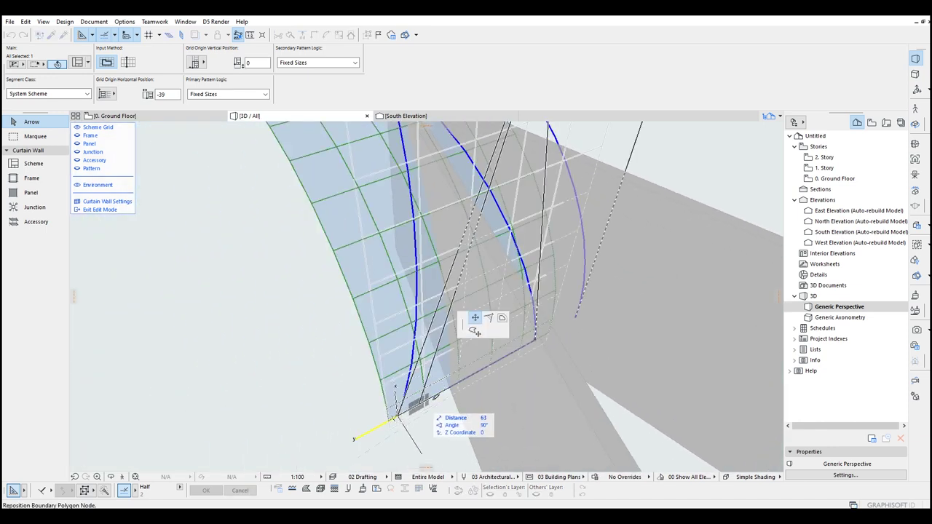
{"action": "left_click", "coordinate": [450, 388]}
- Shift the scheme grid by moving its origin near the boundary's base edge to horizontal and vertical positions of about -41
{"action": "middle_click_drag", "start_coordinate": [271, 388], "coordinate": [489, 349], "text": "shift"}
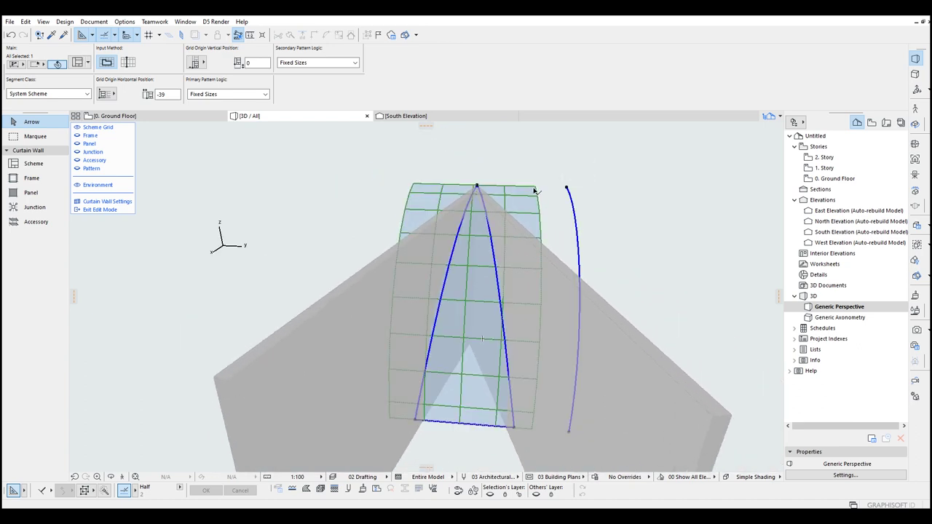
{"action": "middle_click_drag", "start_coordinate": [442, 421], "coordinate": [467, 382], "text": "shift"}
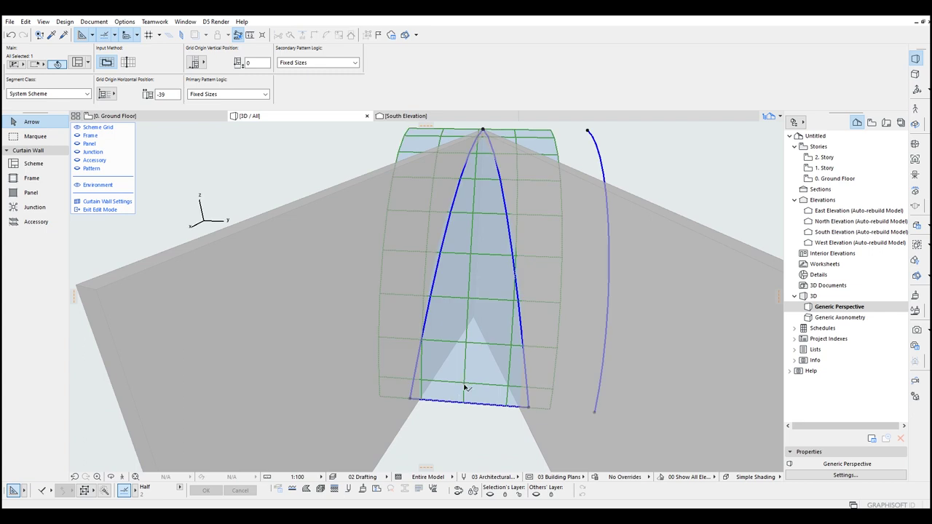
{"action": "left_click", "coordinate": [465, 400]}
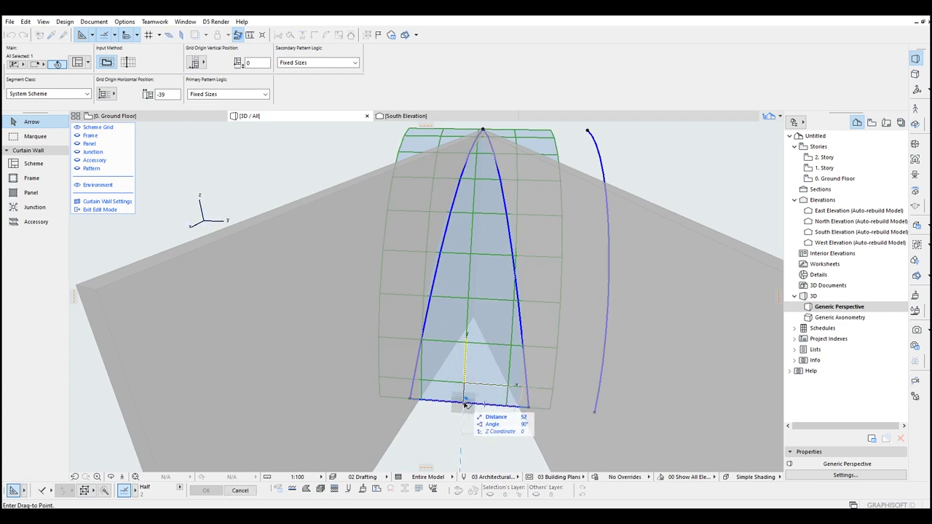
{"action": "left_click", "coordinate": [466, 402]}
{"action": "left_click", "coordinate": [467, 372]}
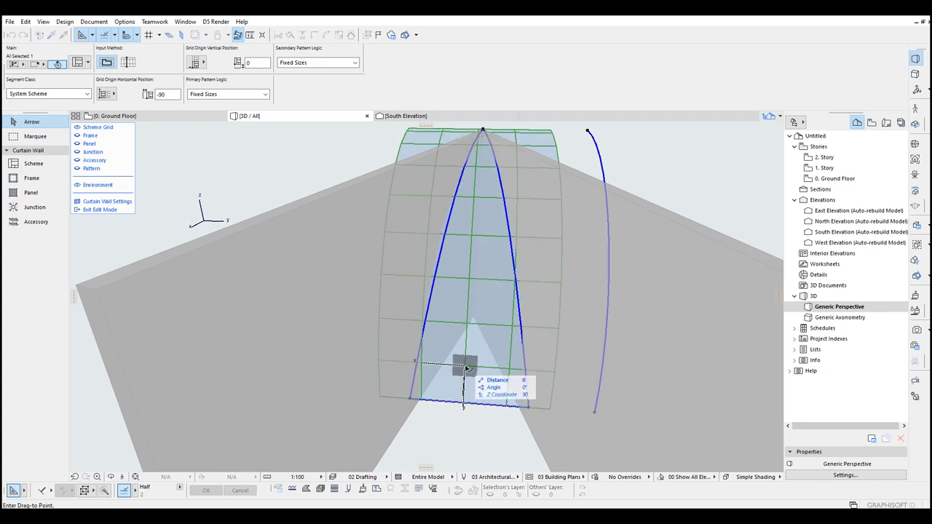
{"action": "left_click", "coordinate": [487, 395]}
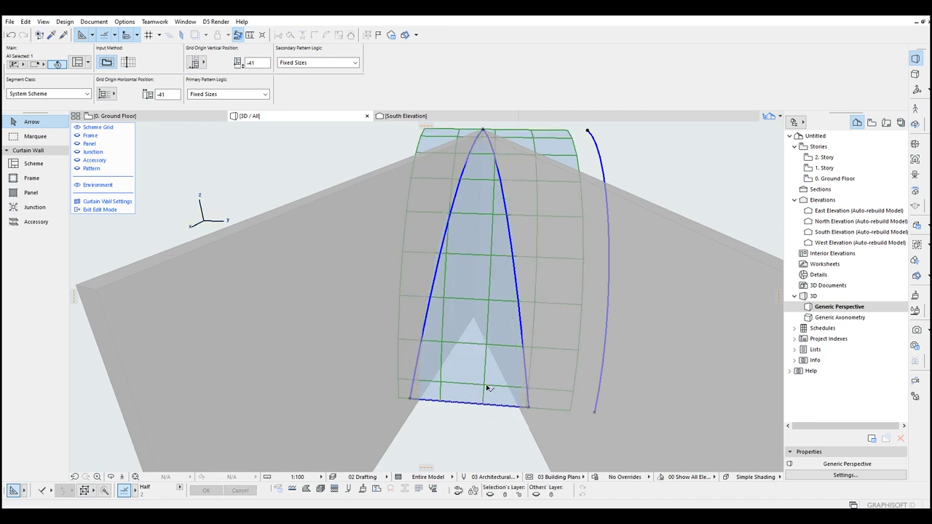
- Pick up the scheme grid's origin and set the snap points to Half, placed between intersection points
{"action": "left_click", "coordinate": [488, 389]}
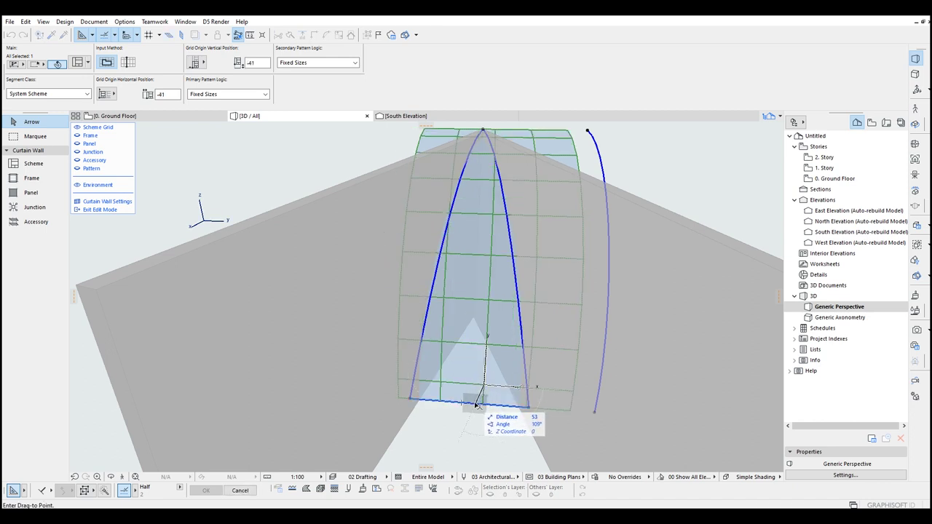
{"action": "left_click", "coordinate": [180, 489]}
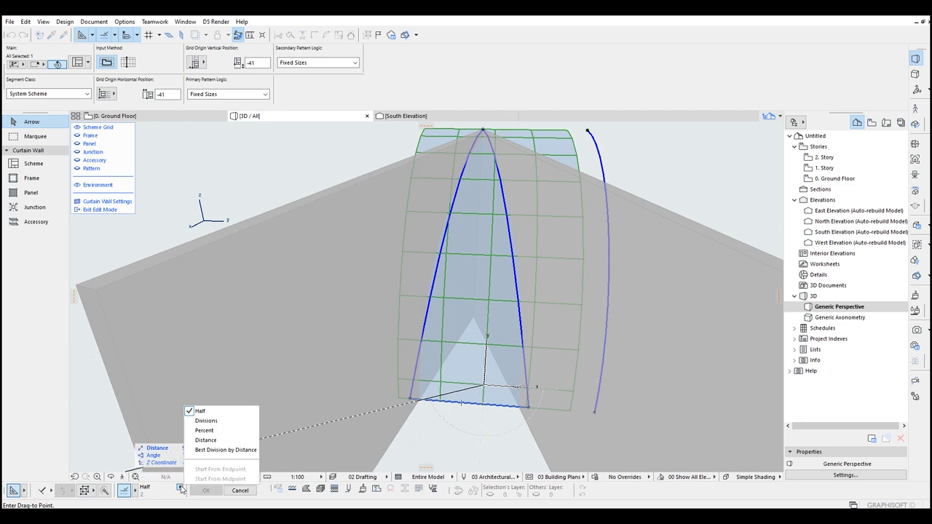
{"action": "left_click", "coordinate": [139, 487]}
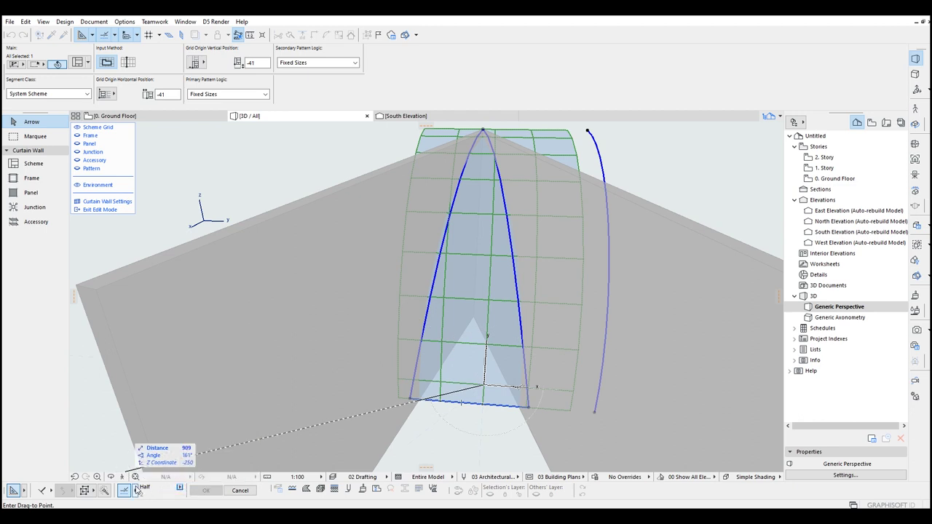
{"action": "left_click", "coordinate": [137, 491]}
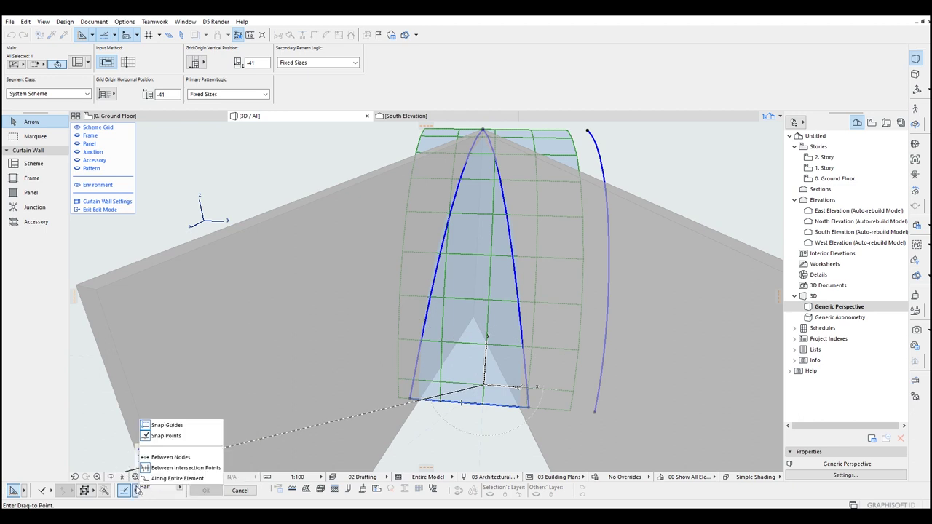
{"action": "left_click", "coordinate": [172, 468]}
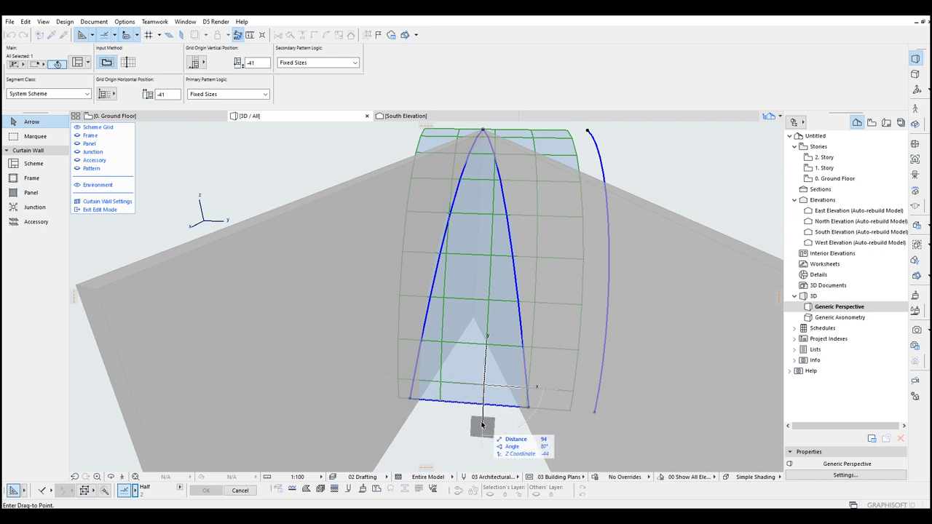
{"action": "scroll", "coordinate": [484, 426], "scroll_direction": "up", "scroll_amount": 3}
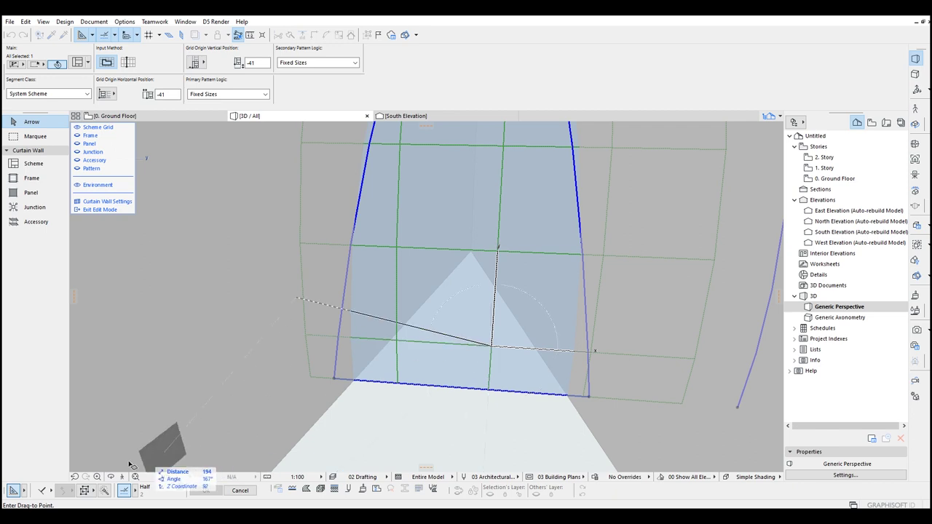
{"action": "left_click", "coordinate": [181, 488]}
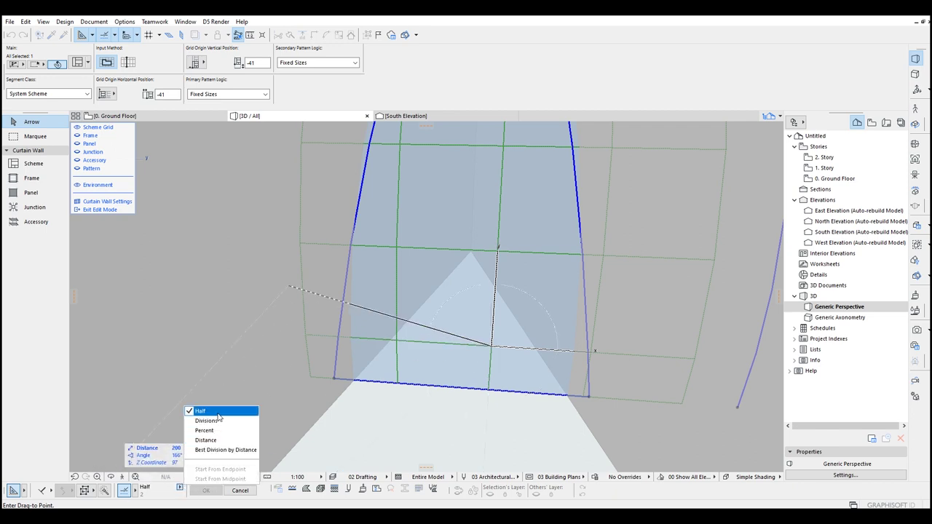
{"action": "left_click", "coordinate": [215, 414]}
{"action": "middle_click_drag", "start_coordinate": [490, 396], "coordinate": [450, 397]}
{"action": "left_click", "coordinate": [451, 397]}
{"action": "left_click", "coordinate": [453, 350]}
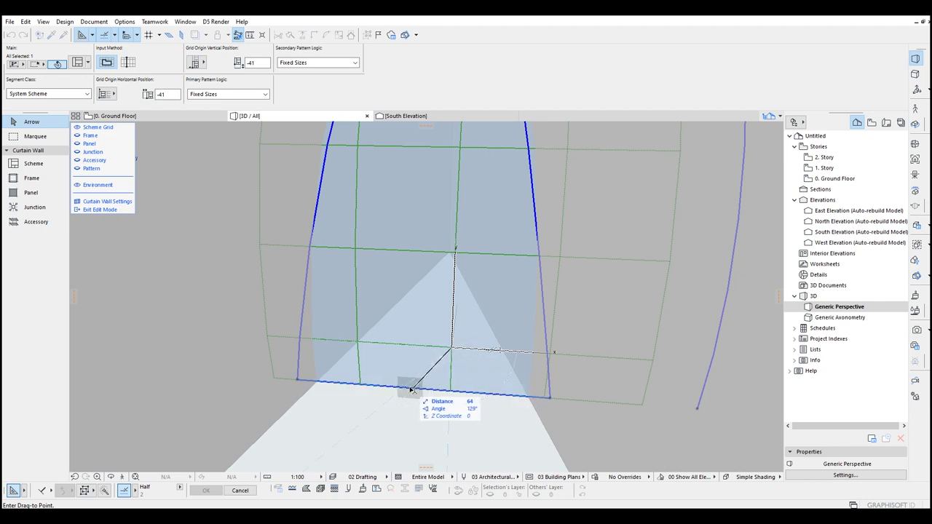
{"action": "middle_click_drag", "start_coordinate": [403, 391], "coordinate": [472, 405], "text": "shift"}
{"action": "key", "text": "Escape"}
- Drag the scheme grid from its lowest intersection to the boundary's lower left node, with the origin at horizontal -90 and vertical 24
{"action": "left_click", "coordinate": [472, 418]}
{"action": "left_click", "coordinate": [459, 365]}
{"action": "mouse_move", "coordinate": [458, 365]}
{"action": "middle_mouse_down", "text": "shift"}
{"action": "mouse_move", "coordinate": [477, 381]}
{"action": "mouse_move", "coordinate": [459, 382]}
{"action": "middle_mouse_up", "text": "shift"}
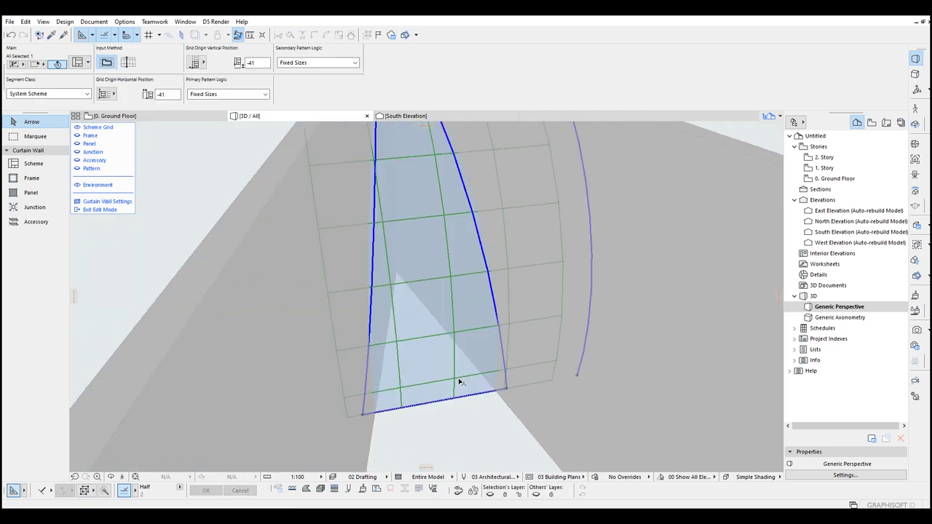
{"action": "left_click", "coordinate": [455, 379]}
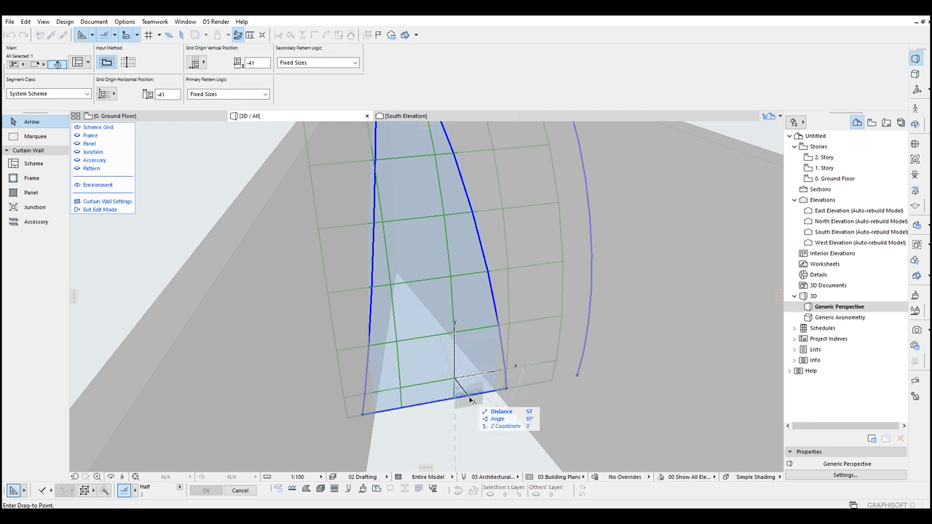
{"action": "left_click", "coordinate": [367, 414]}
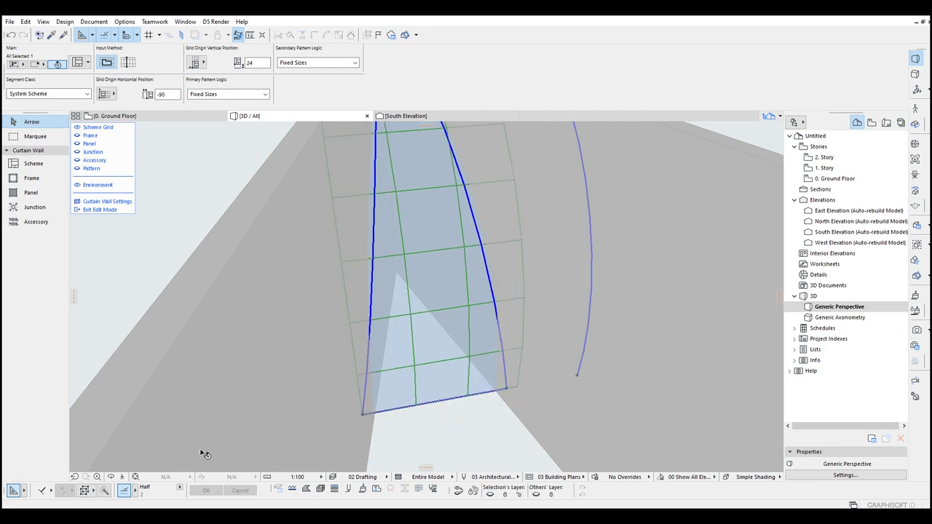
- Place snap points between nodes and drag the grid origin to the base edge's midpoint, at horizontal -90 and vertical -11
{"action": "left_click", "coordinate": [137, 491]}
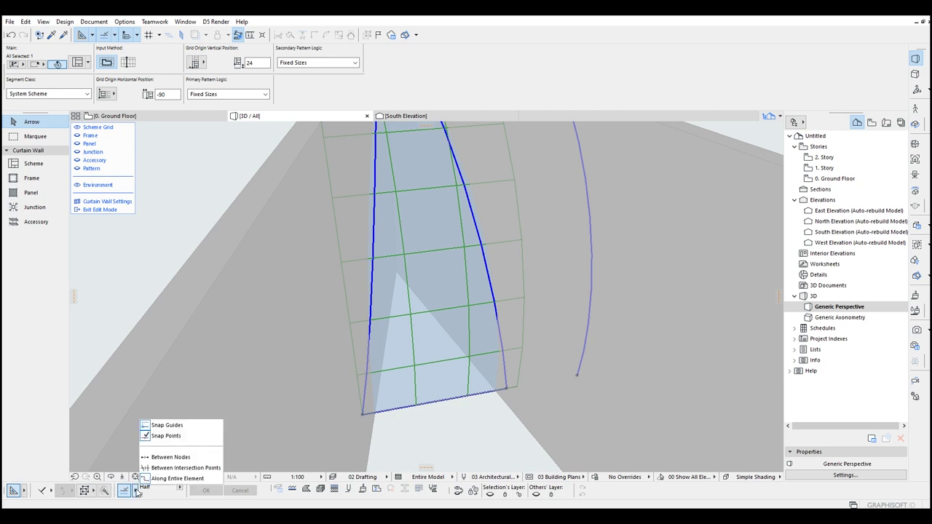
{"action": "left_click", "coordinate": [175, 457]}
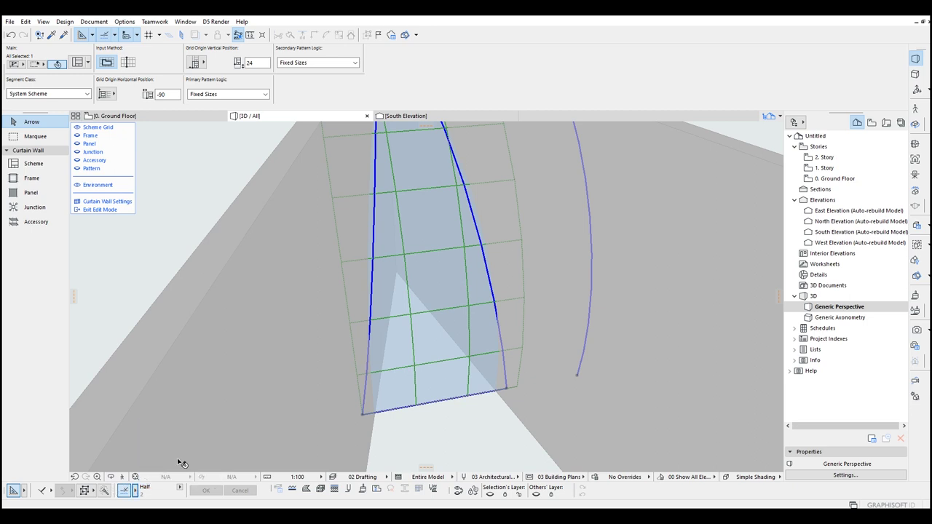
{"action": "left_click", "coordinate": [417, 369]}
{"action": "left_click", "coordinate": [397, 373]}
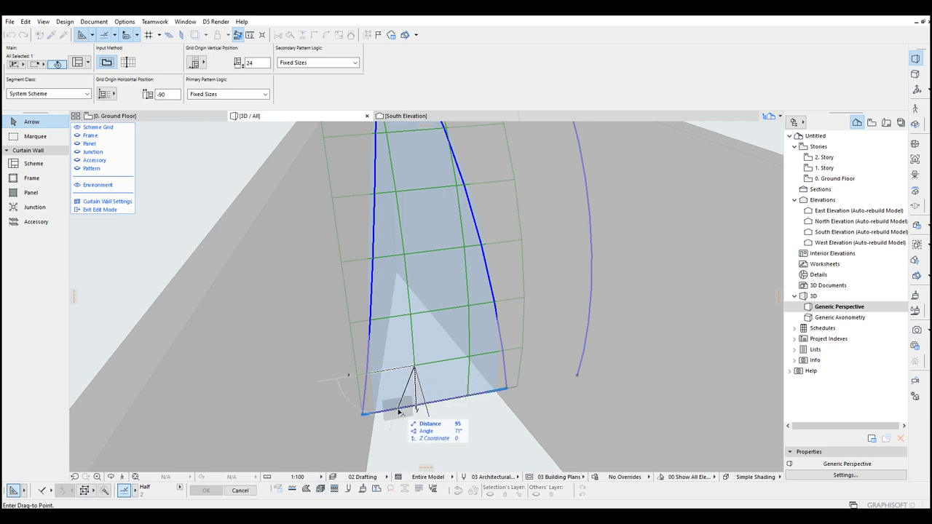
{"action": "left_click", "coordinate": [443, 417]}
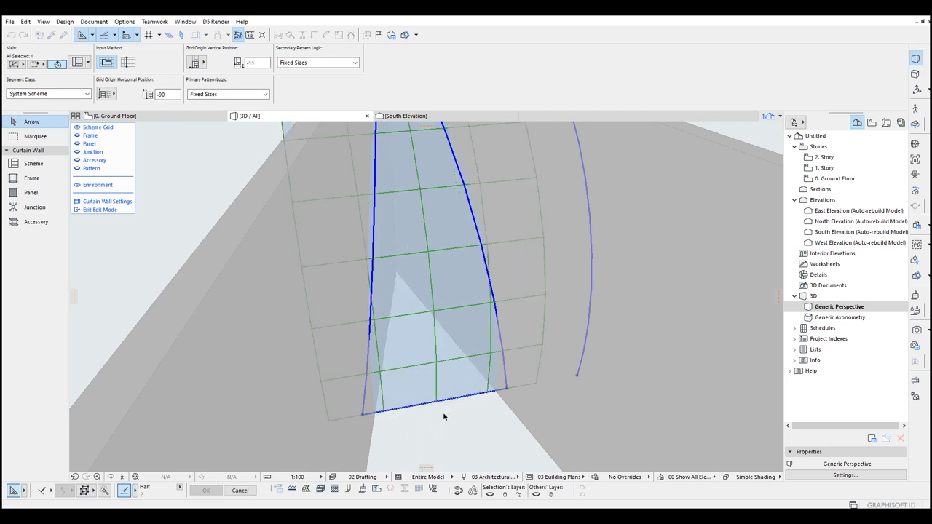
- Select the curtain wall scheme and set its row height to 200 in the scheme settings
{"action": "middle_click_drag", "start_coordinate": [504, 392], "coordinate": [431, 403], "text": "shift"}
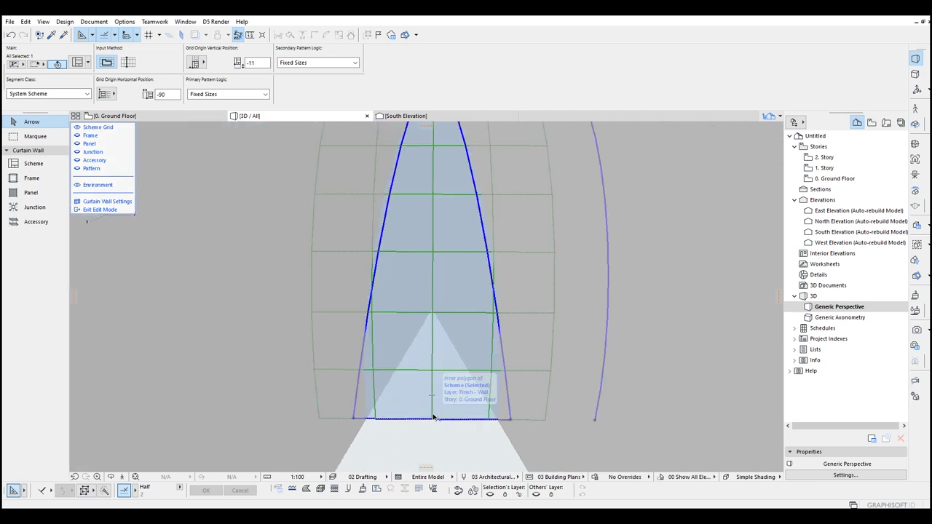
{"action": "scroll", "coordinate": [433, 417], "scroll_direction": "down", "scroll_amount": 5}
{"action": "left_click", "coordinate": [405, 425]}
{"action": "middle_click_drag", "start_coordinate": [406, 426], "coordinate": [489, 417], "text": "shift"}
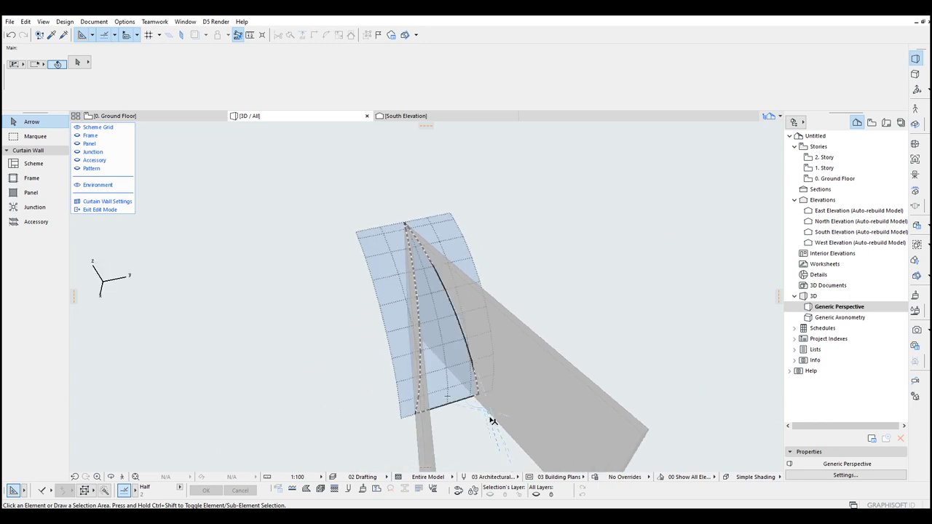
{"action": "scroll", "coordinate": [477, 402], "scroll_direction": "up", "scroll_amount": 2}
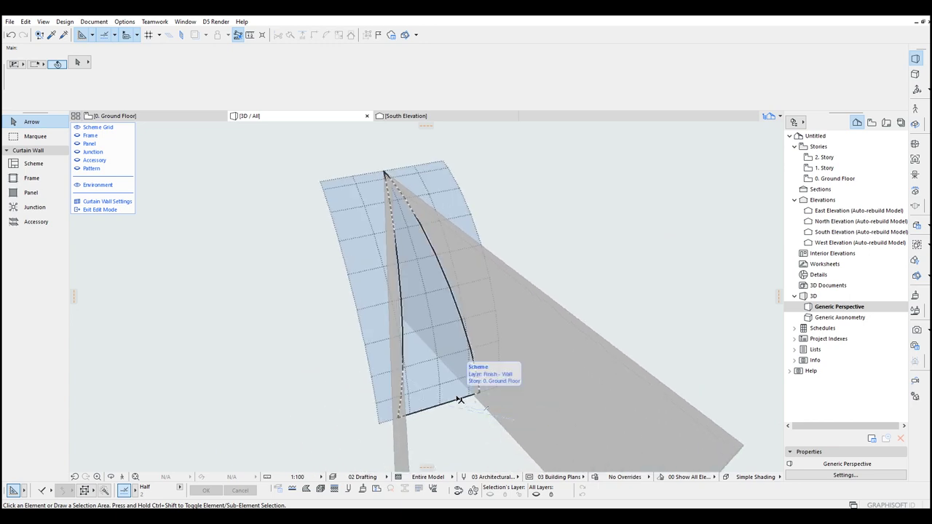
{"action": "left_click", "coordinate": [436, 346]}
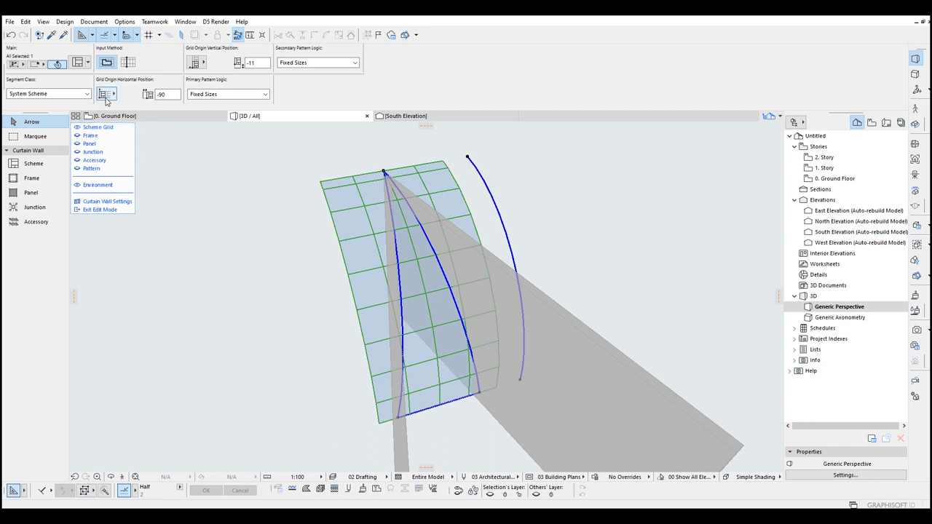
{"action": "key", "text": "ctrl+t"}
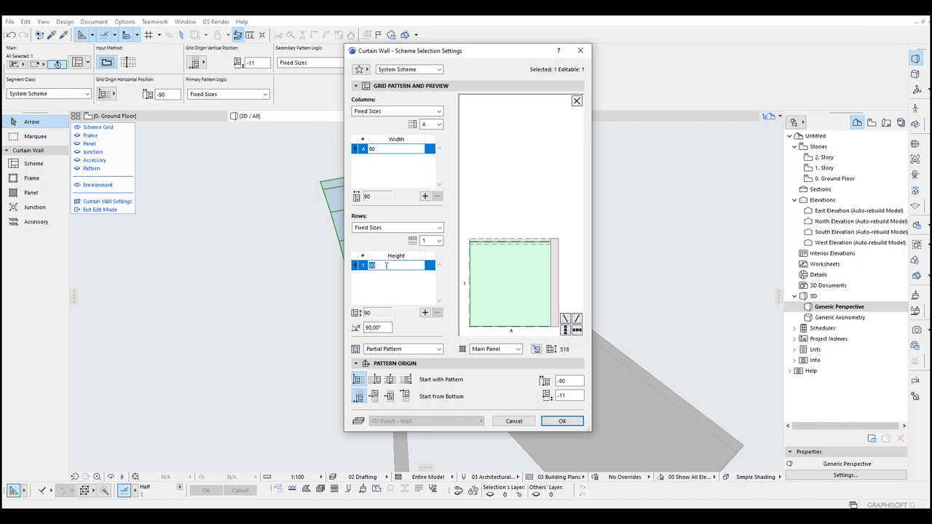
{"action": "type", "text": "2"}
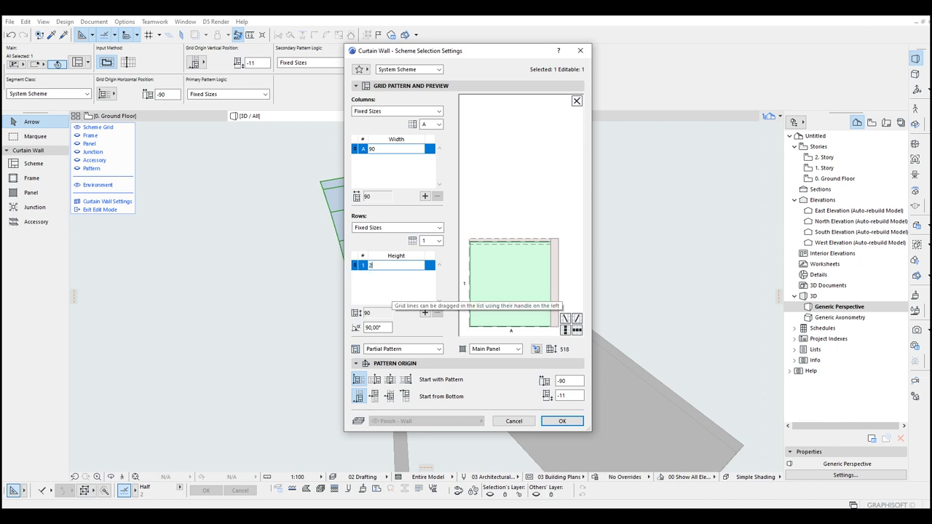
{"action": "type", "text": "00"}
{"action": "key", "text": "Return"}
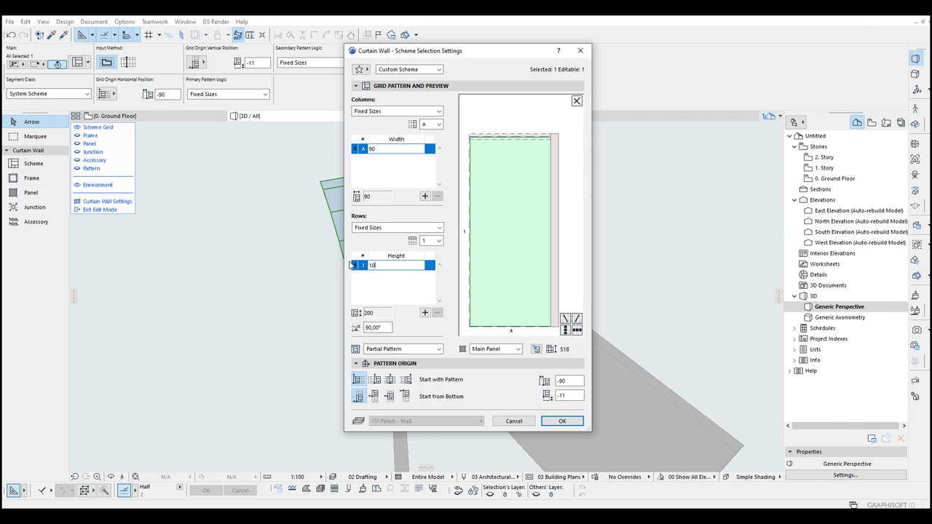
- Set the scheme's row height to 100 and column width to 200, and apply the settings
{"action": "key", "text": "Return"}
{"action": "type", "text": "200"}
{"action": "key", "text": "Return"}
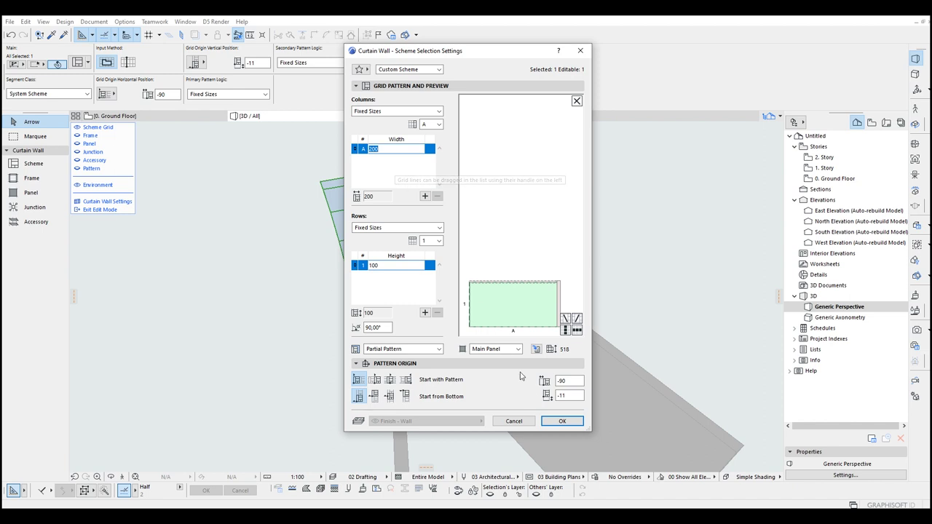
{"action": "left_click", "coordinate": [562, 422]}
- Drag the scheme grid from its lowest central intersection to the boundary's lower left node, with the origin at horizontal -201 and vertical 84
{"action": "middle_click_drag", "start_coordinate": [493, 403], "coordinate": [427, 398], "text": "shift"}
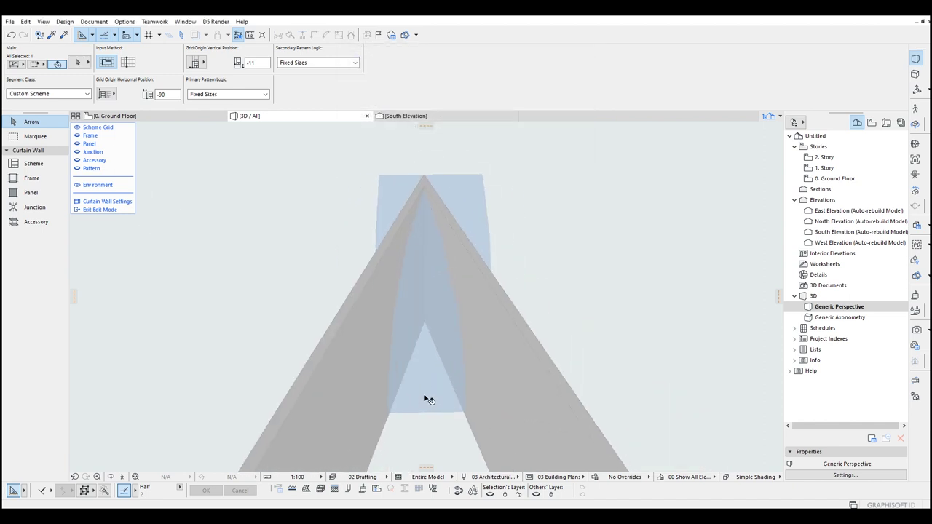
{"action": "left_click", "coordinate": [417, 387]}
{"action": "left_click", "coordinate": [405, 416]}
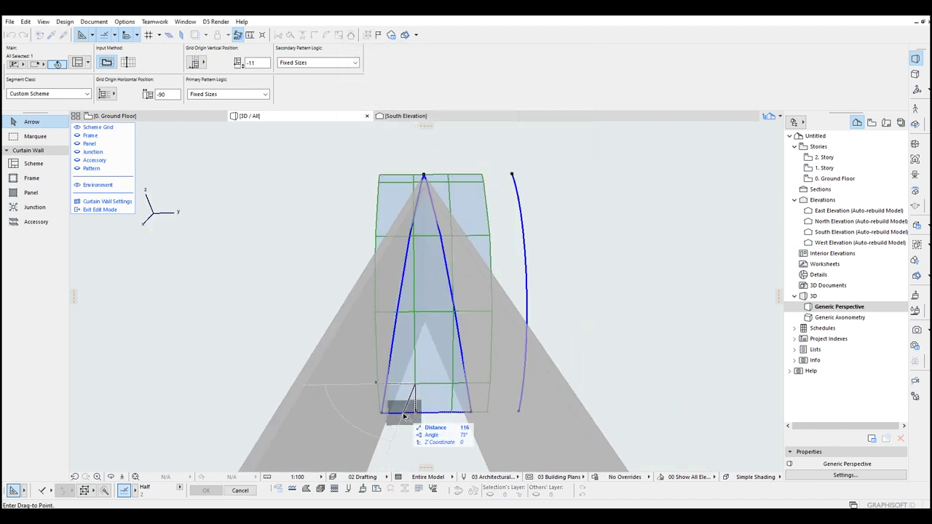
{"action": "left_click", "coordinate": [384, 416]}
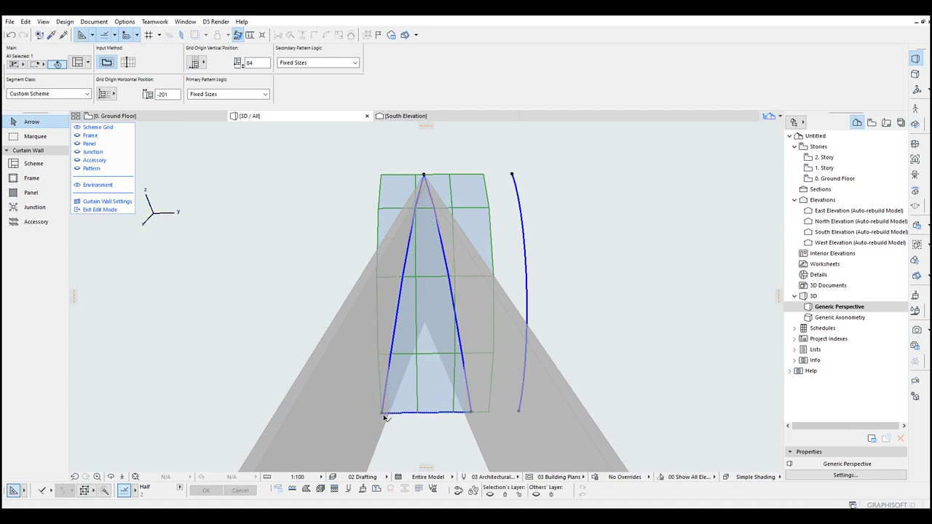
- Set the scheme's column width to 100 and row height to 200, and apply the settings
{"action": "double_click", "coordinate": [427, 415]}
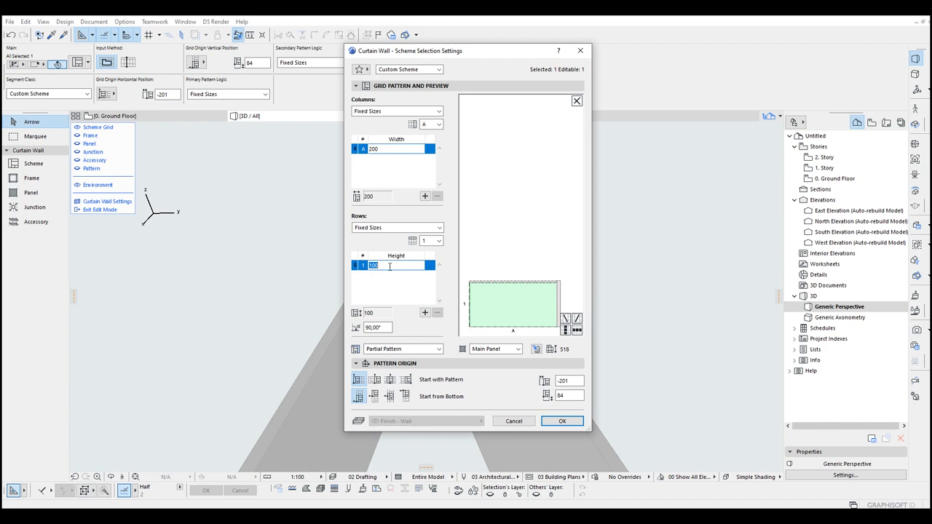
{"action": "type", "text": "1"}
{"action": "mouse_move", "coordinate": [381, 150]}
{"action": "left_mouse_down"}
{"action": "mouse_move", "coordinate": [339, 152]}
{"action": "mouse_move", "coordinate": [366, 145]}
{"action": "left_mouse_up"}
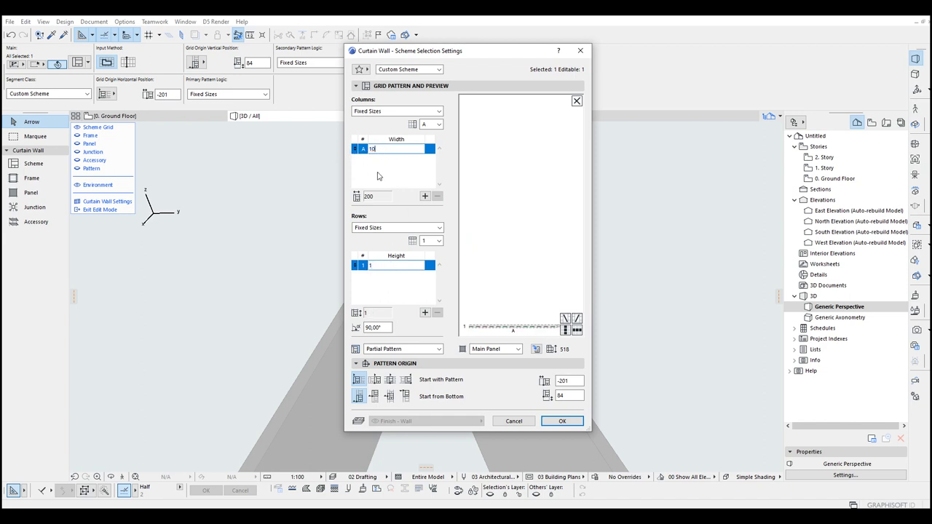
{"action": "key", "text": "Return"}
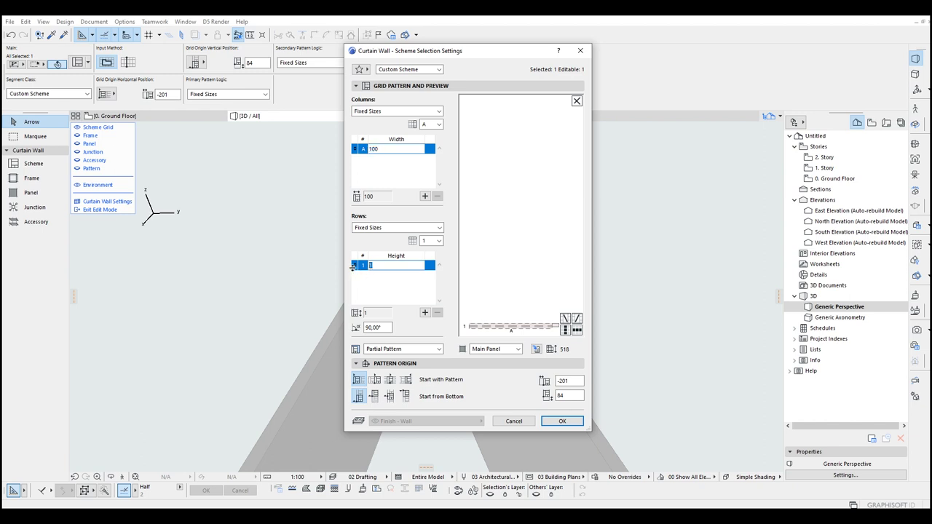
{"action": "type", "text": "200"}
{"action": "key", "text": "Return"}
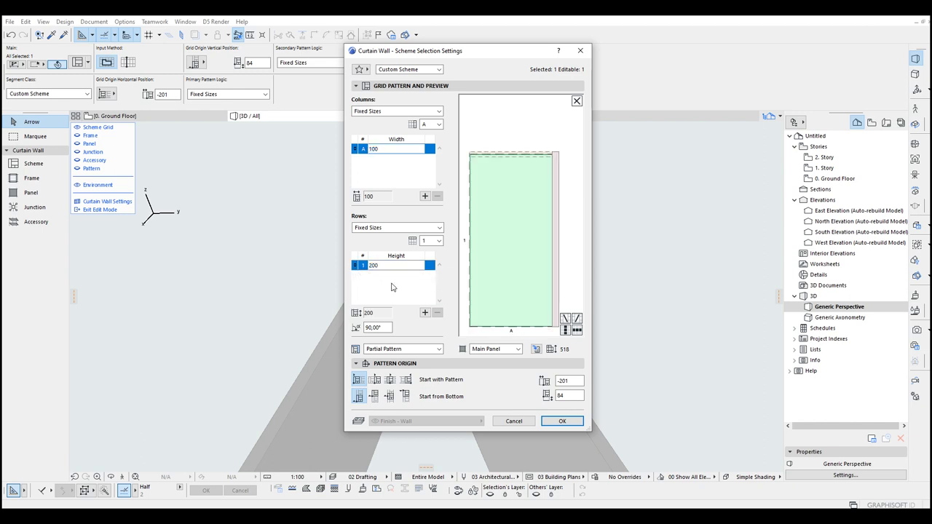
{"action": "left_click", "coordinate": [563, 421]}
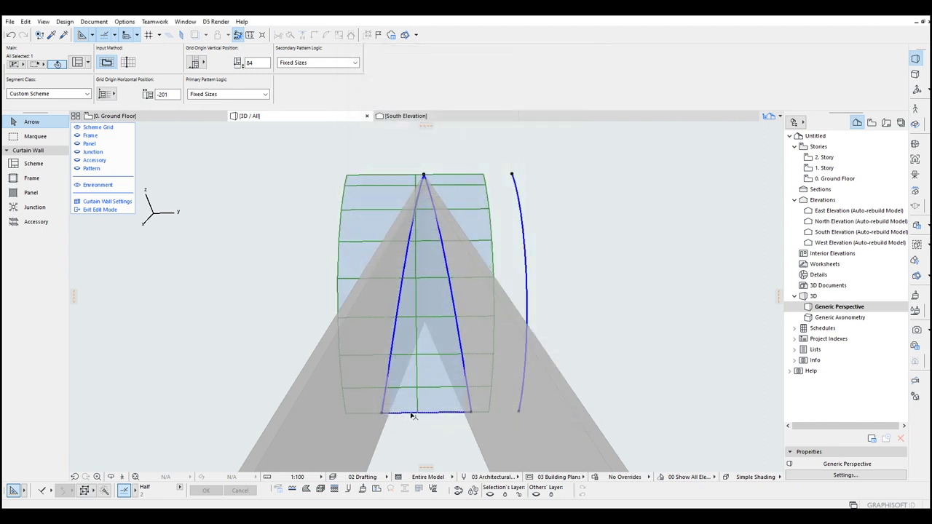
- Drag the scheme grid onto the boundary's lower left node, with the origin at horizontal 0 and vertical 184
{"action": "scroll", "coordinate": [413, 416], "scroll_direction": "up", "scroll_amount": 2}
{"action": "left_click", "coordinate": [420, 383]}
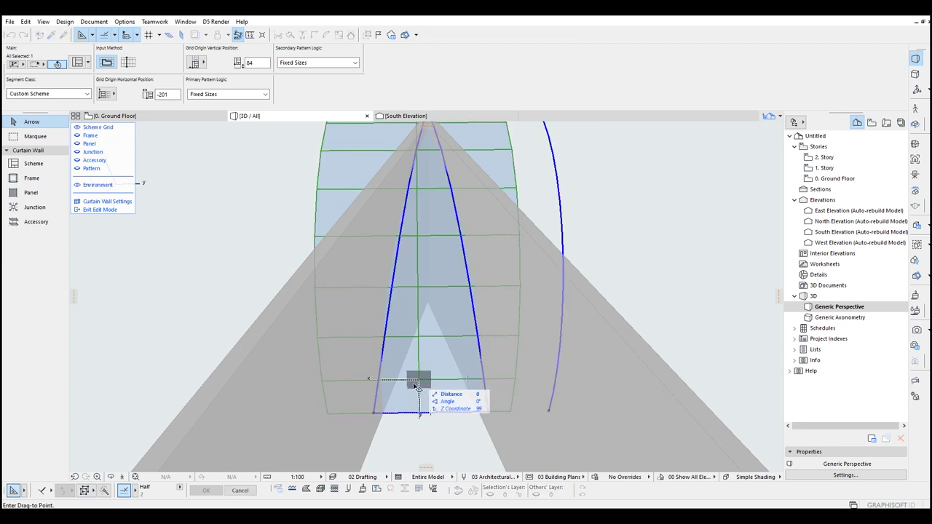
{"action": "left_click", "coordinate": [374, 415]}
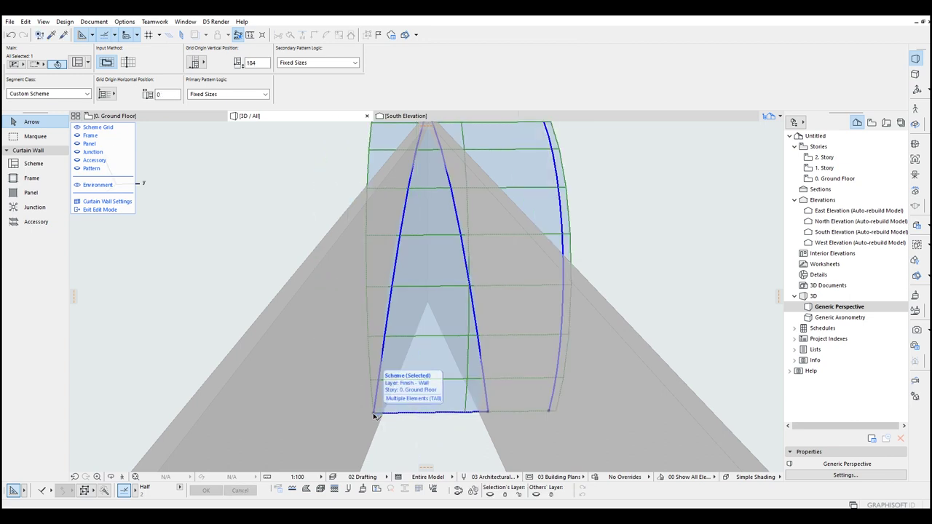
- Measure the boundary's base edge between its two lower nodes and set the scheme's row height to 251
{"action": "key", "text": "m"}
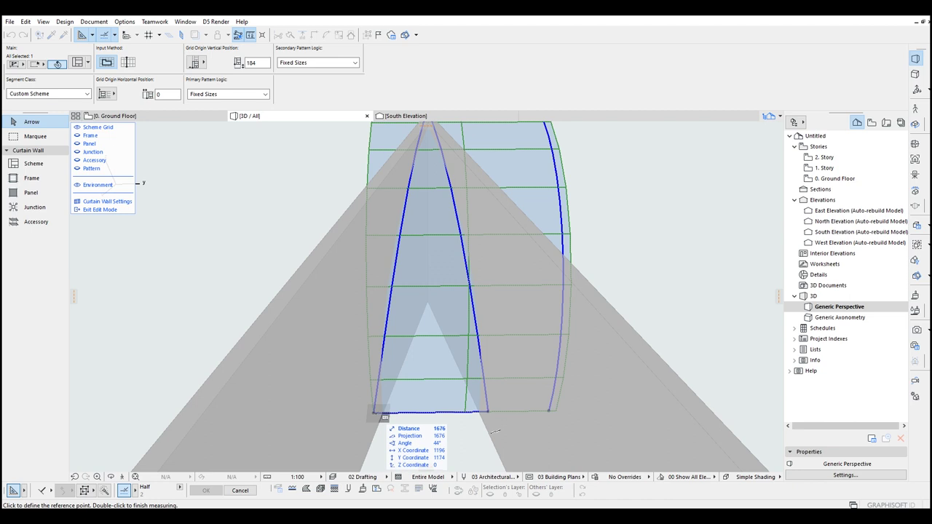
{"action": "left_click", "coordinate": [374, 414]}
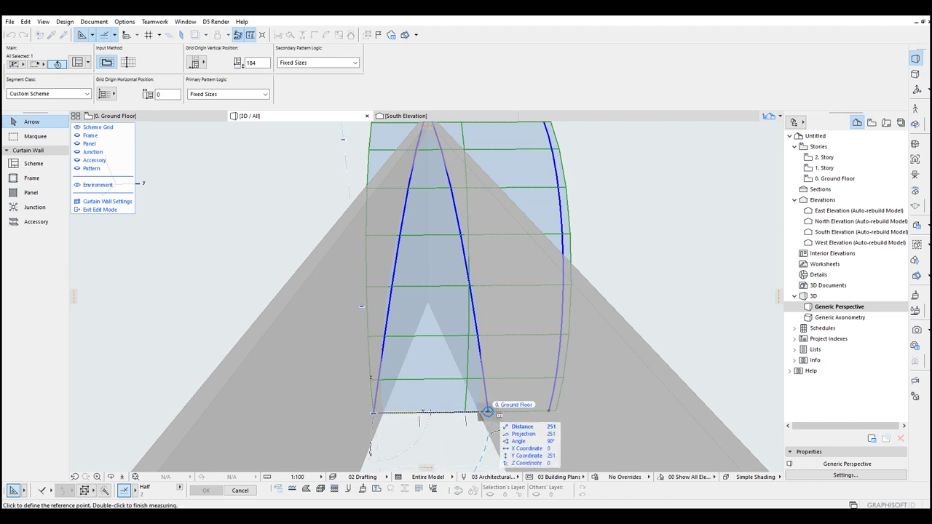
{"action": "double_click", "coordinate": [489, 413]}
{"action": "key", "text": "ctrl+t"}
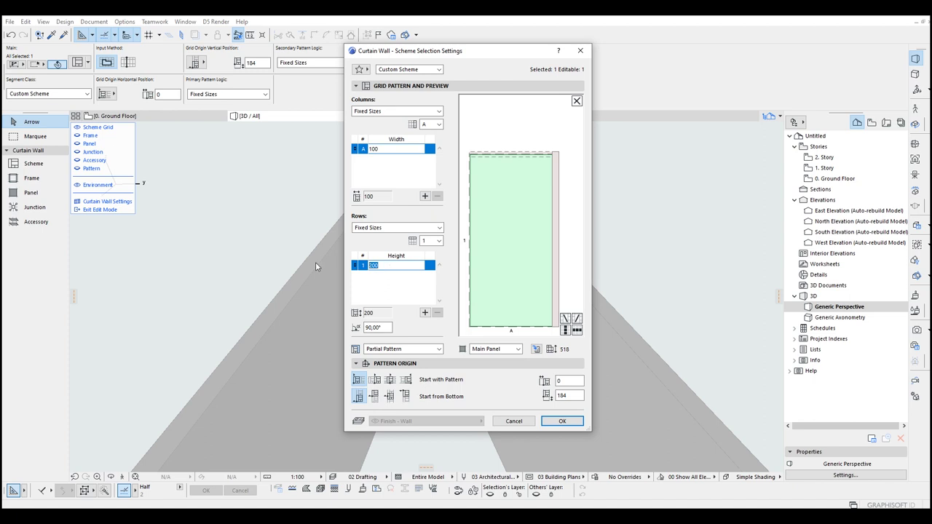
{"action": "type", "text": "251"}
{"action": "key", "text": "Return"}
{"action": "left_click", "coordinate": [566, 426]}
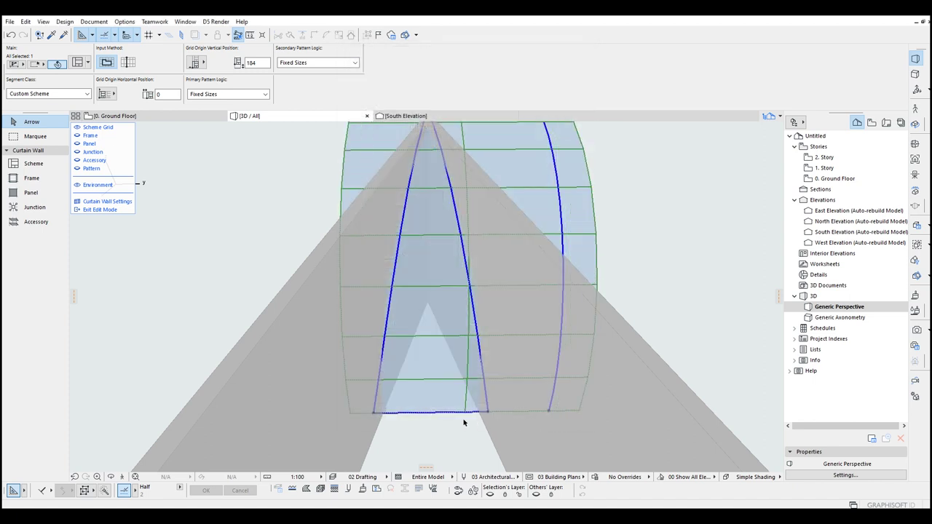
- Align the grid's lower left corner with the boundary's lower left node, with the origin at vertical position 133
{"action": "left_click", "coordinate": [351, 417]}
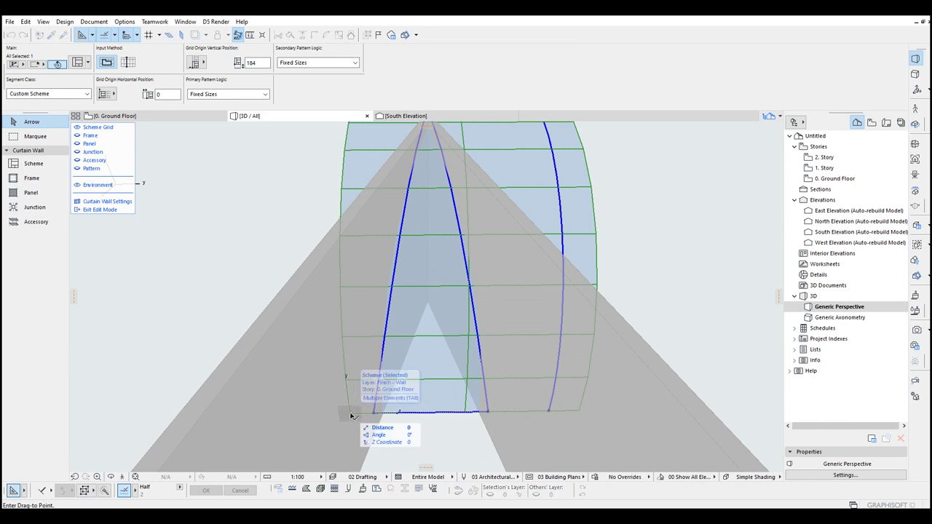
{"action": "left_click", "coordinate": [375, 414]}
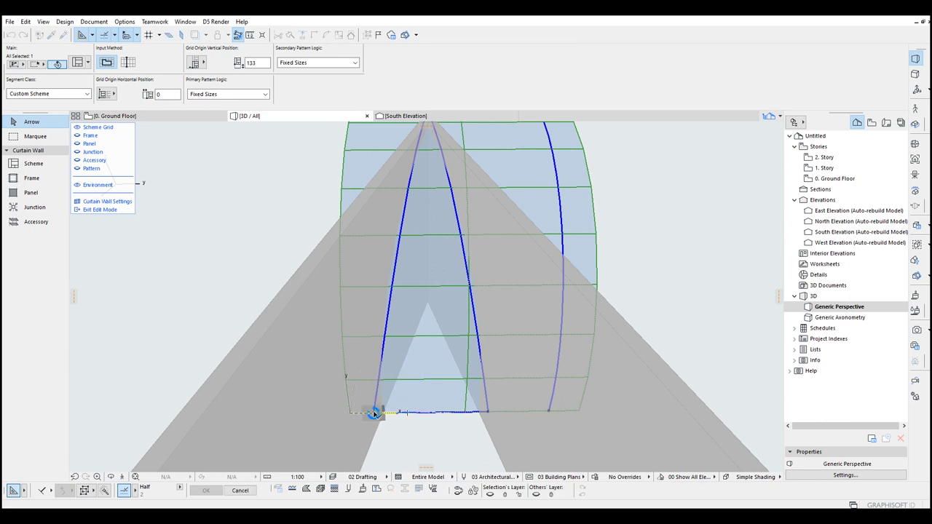
{"action": "middle_click_drag", "start_coordinate": [390, 336], "coordinate": [392, 307], "text": "shift"}
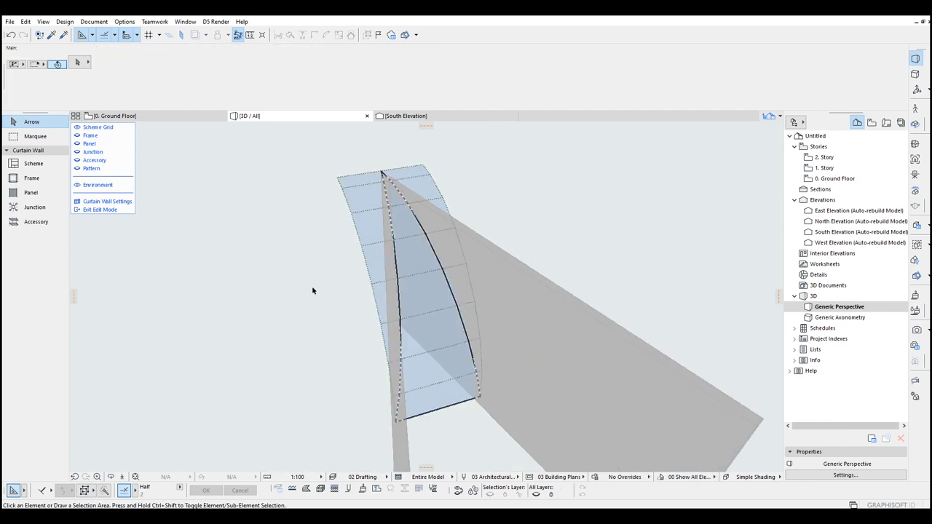
- Exit the curtain wall's edit mode and deselect the trimmed curtain wall
{"action": "left_click", "coordinate": [122, 211]}
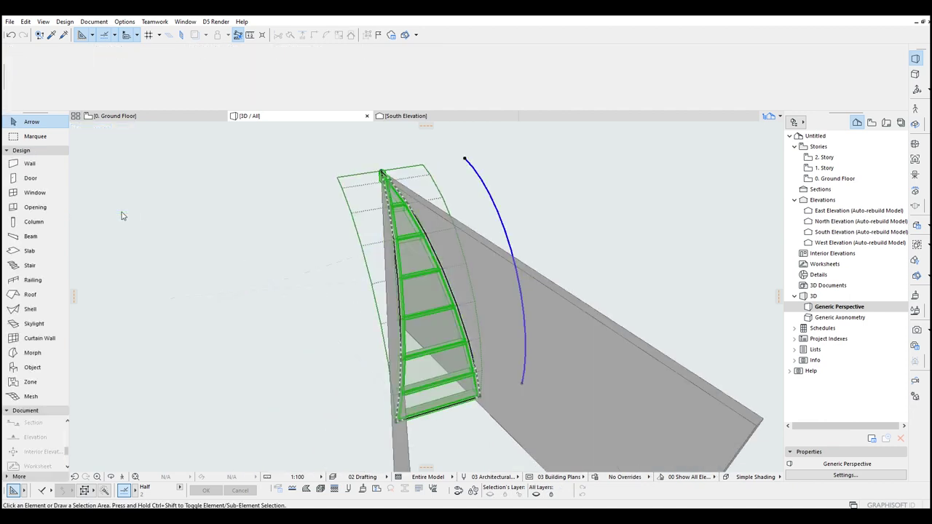
{"action": "left_click", "coordinate": [197, 287]}
{"action": "scroll", "coordinate": [214, 292], "scroll_direction": "down", "scroll_amount": 2}
{"action": "middle_click_drag", "start_coordinate": [397, 327], "coordinate": [425, 372], "text": "shift"}
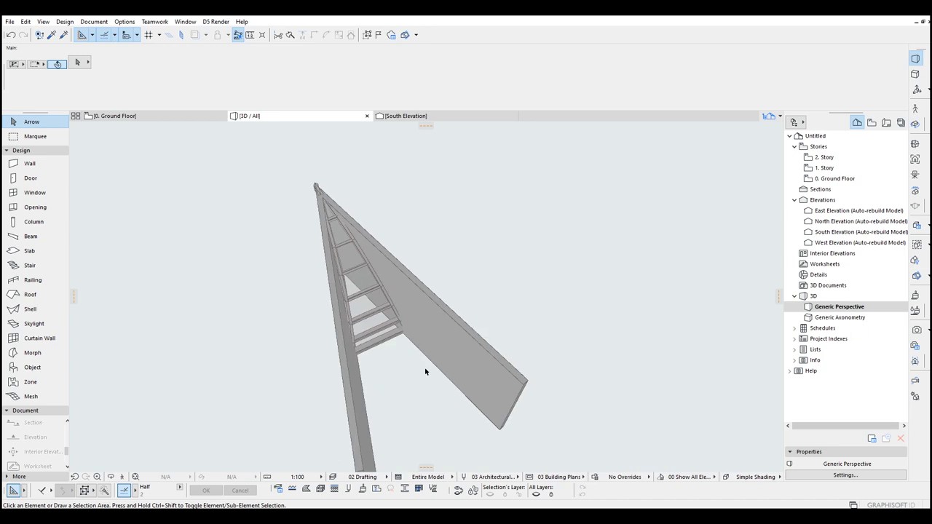
- Open the trimmed curtain wall for editing and select its scheme with the scheme grid displayed
{"action": "scroll", "coordinate": [423, 371], "scroll_direction": "up", "scroll_amount": 5}
{"action": "middle_click_drag", "start_coordinate": [308, 249], "coordinate": [451, 286], "text": "shift"}
{"action": "left_click", "coordinate": [452, 282]}
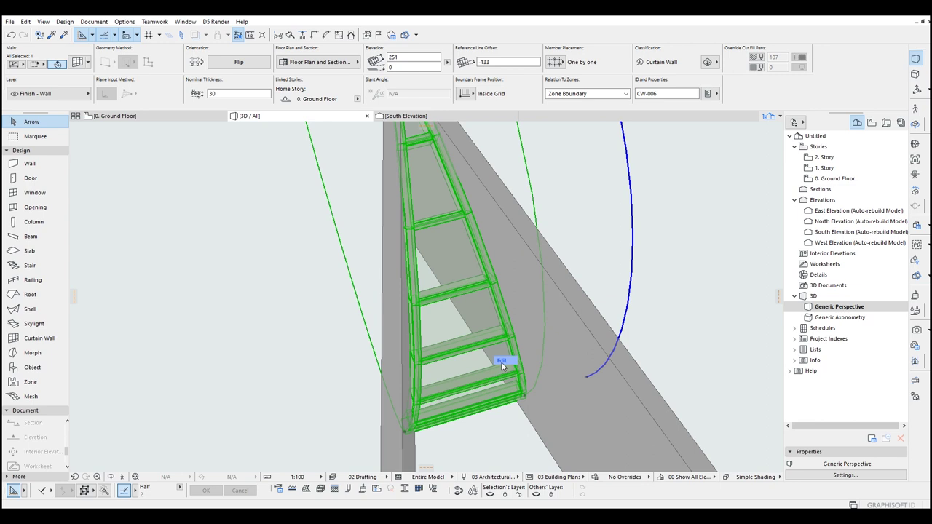
{"action": "left_click", "coordinate": [501, 361]}
{"action": "middle_click_drag", "start_coordinate": [437, 281], "coordinate": [371, 299], "text": "shift"}
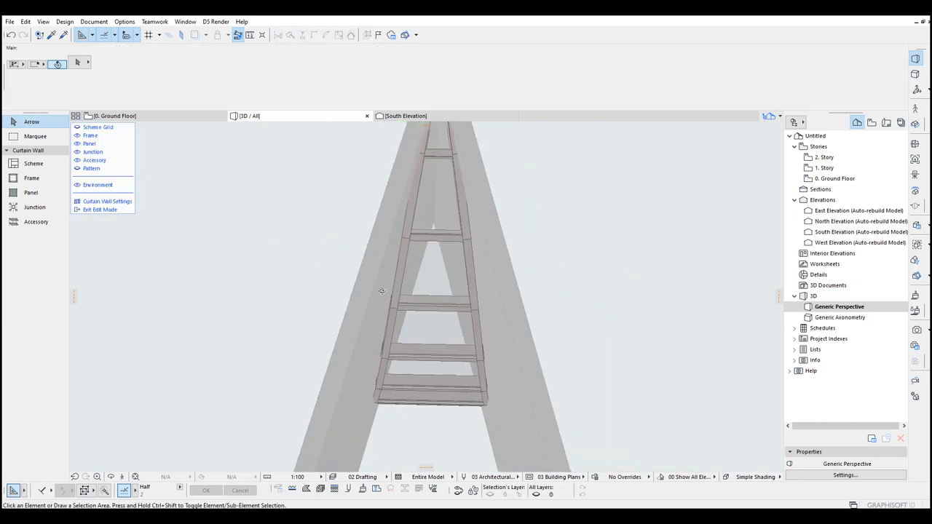
{"action": "left_click", "coordinate": [98, 126]}
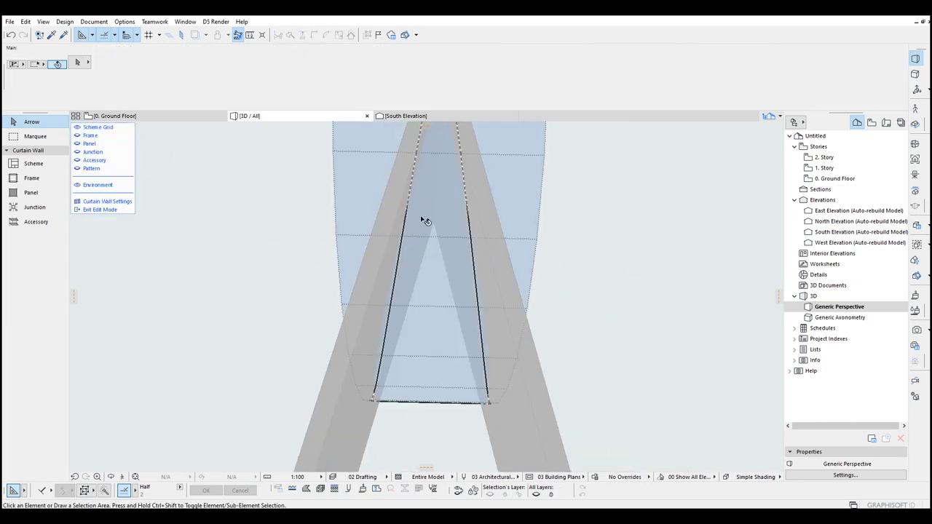
{"action": "scroll", "coordinate": [433, 224], "scroll_direction": "up", "scroll_amount": 5}
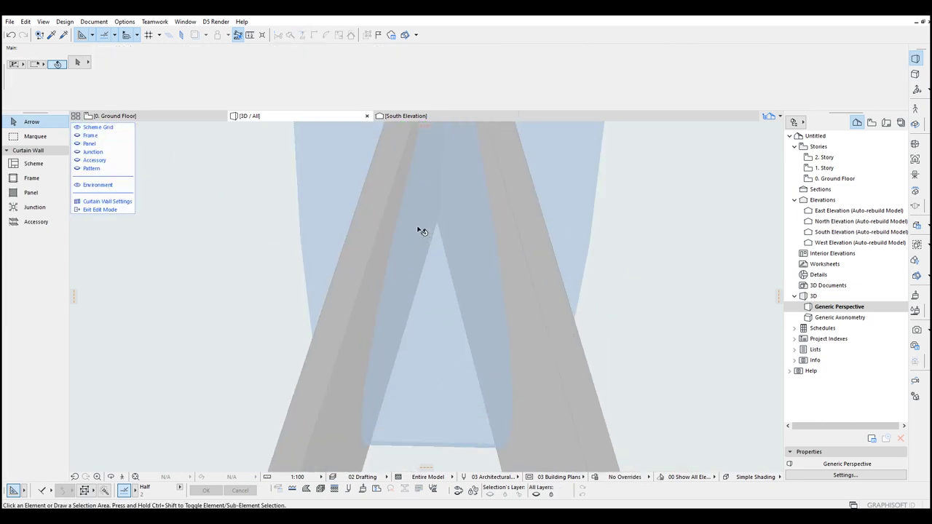
{"action": "left_click", "coordinate": [428, 188]}
- Insert a node on the boundary's left edge at the grid line 469 high and move it outward about 21 along that line
{"action": "middle_click_drag", "start_coordinate": [369, 306], "coordinate": [483, 299], "text": "shift"}
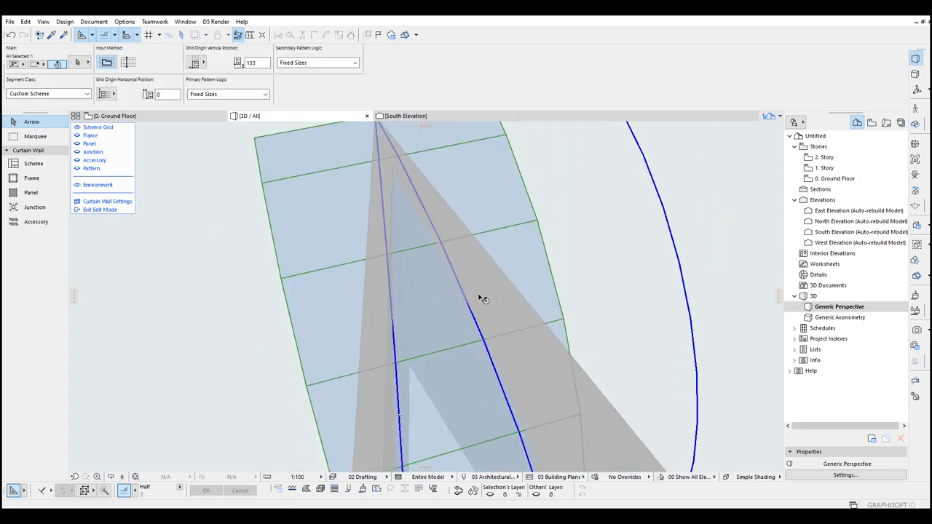
{"action": "mouse_move", "coordinate": [388, 256]}
{"action": "middle_mouse_down", "text": "shift"}
{"action": "mouse_move", "coordinate": [358, 270]}
{"action": "mouse_move", "coordinate": [403, 247]}
{"action": "middle_mouse_up", "text": "shift"}
{"action": "left_click", "coordinate": [400, 247]}
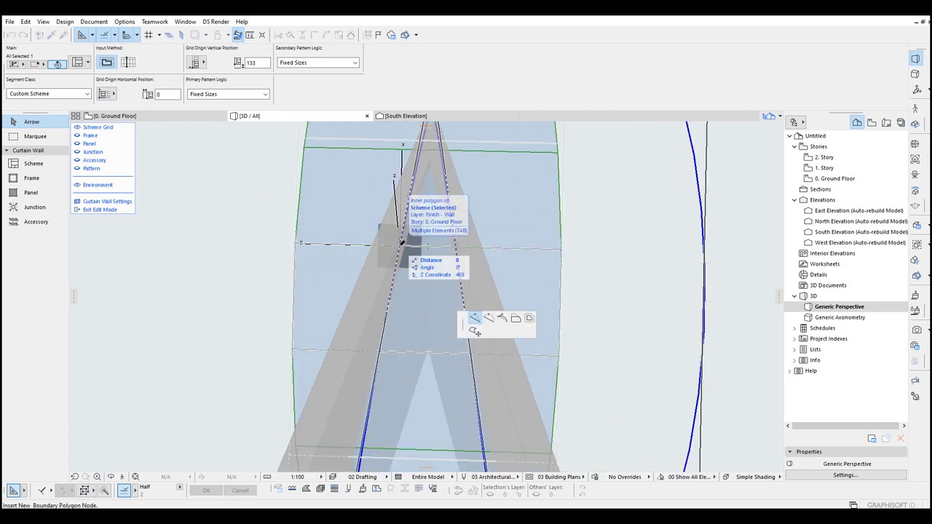
{"action": "middle_click_drag", "start_coordinate": [412, 250], "coordinate": [492, 251], "text": "shift"}
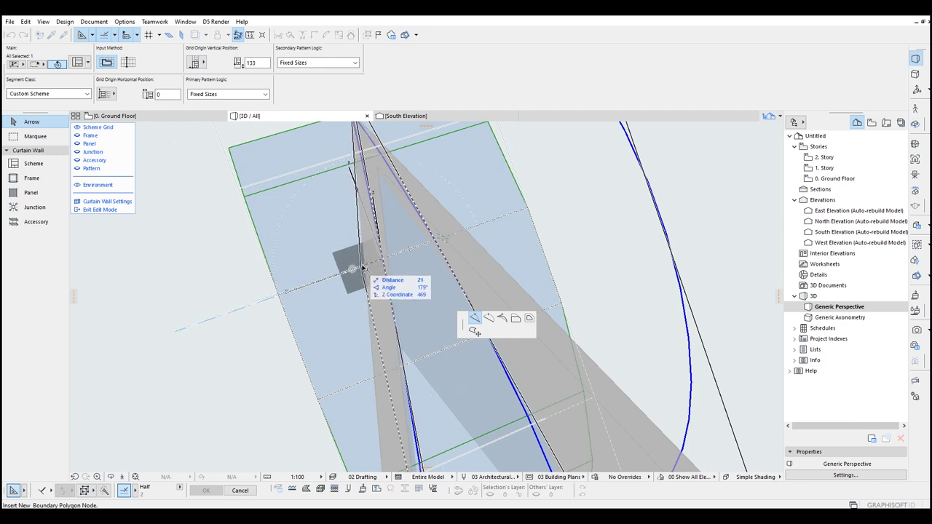
{"action": "middle_click_drag", "start_coordinate": [355, 272], "coordinate": [377, 298], "text": "shift"}
{"action": "left_click", "coordinate": [361, 287]}
- Insert a node on the boundary's other long edge at a grid line and move it outward into the side wall
{"action": "scroll", "coordinate": [428, 305], "scroll_direction": "up", "scroll_amount": 2}
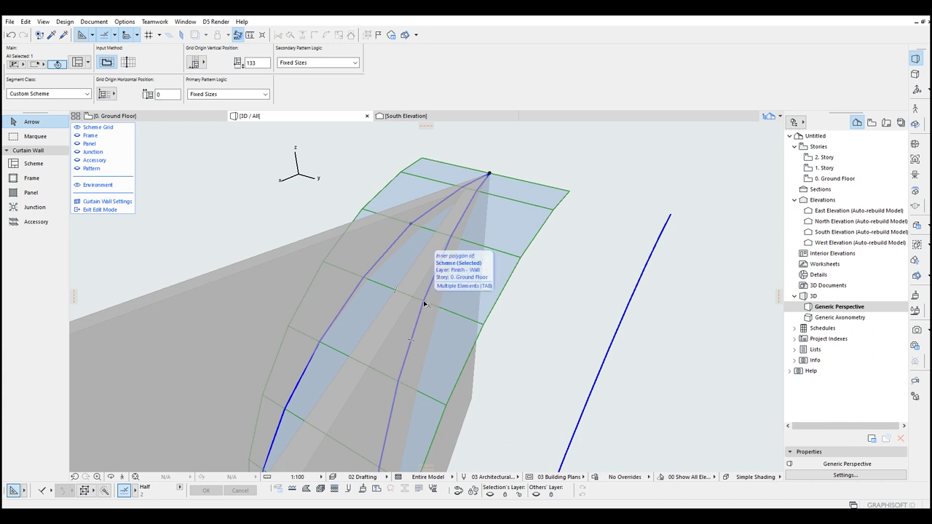
{"action": "left_click", "coordinate": [424, 303]}
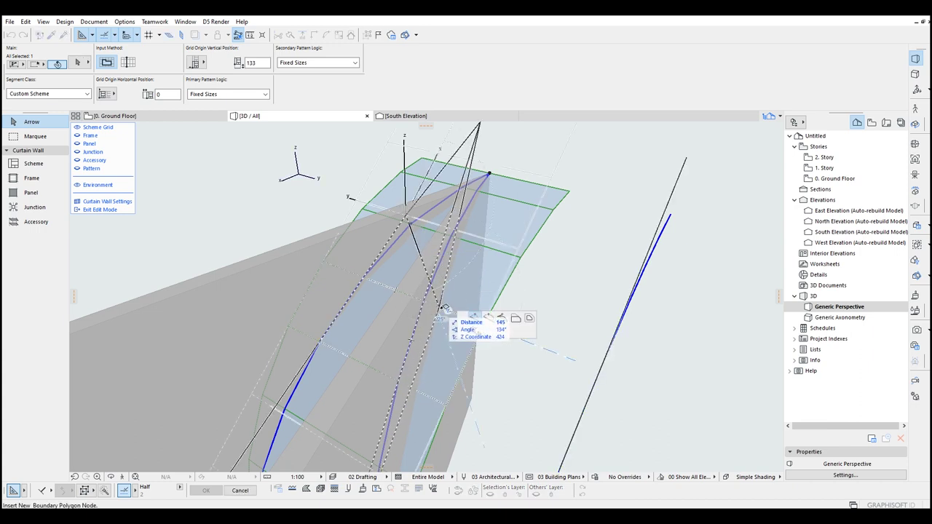
{"action": "left_click", "coordinate": [442, 306]}
{"action": "scroll", "coordinate": [429, 268], "scroll_direction": "up", "scroll_amount": 2}
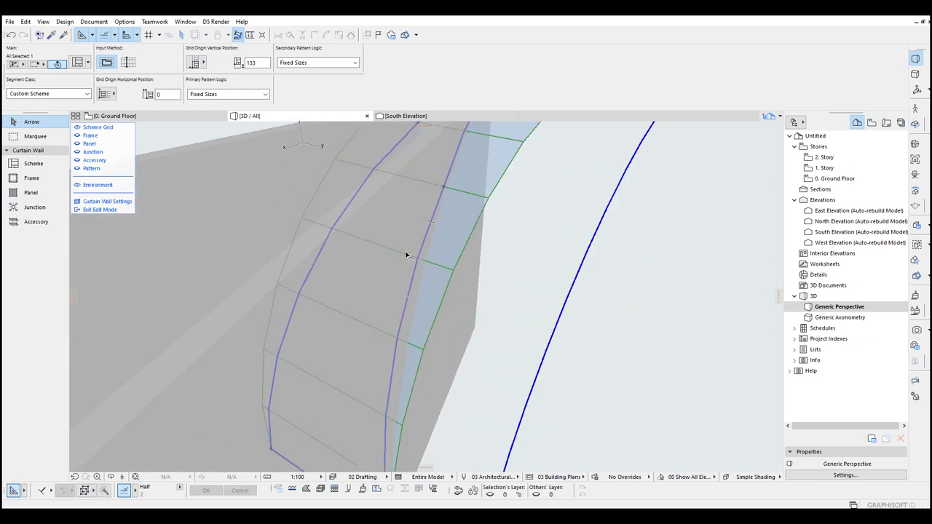
{"action": "left_click", "coordinate": [412, 257]}
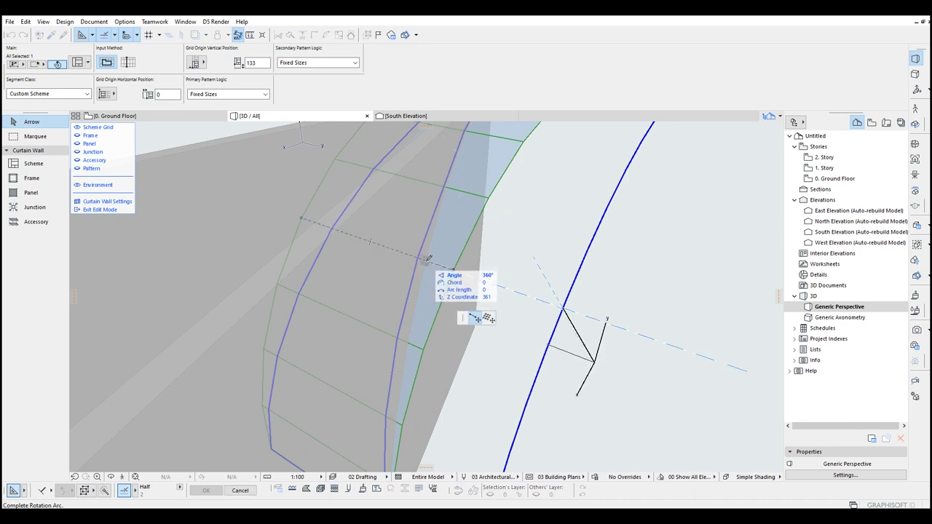
{"action": "left_click", "coordinate": [428, 260]}
{"action": "middle_click_drag", "start_coordinate": [459, 298], "coordinate": [277, 284], "text": "shift"}
{"action": "left_click", "coordinate": [357, 296]}
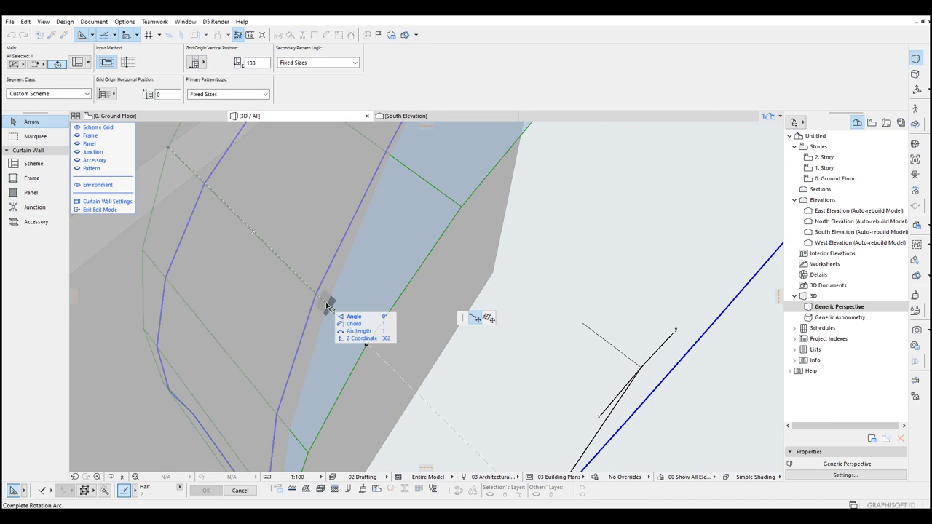
{"action": "key", "text": "Escape"}
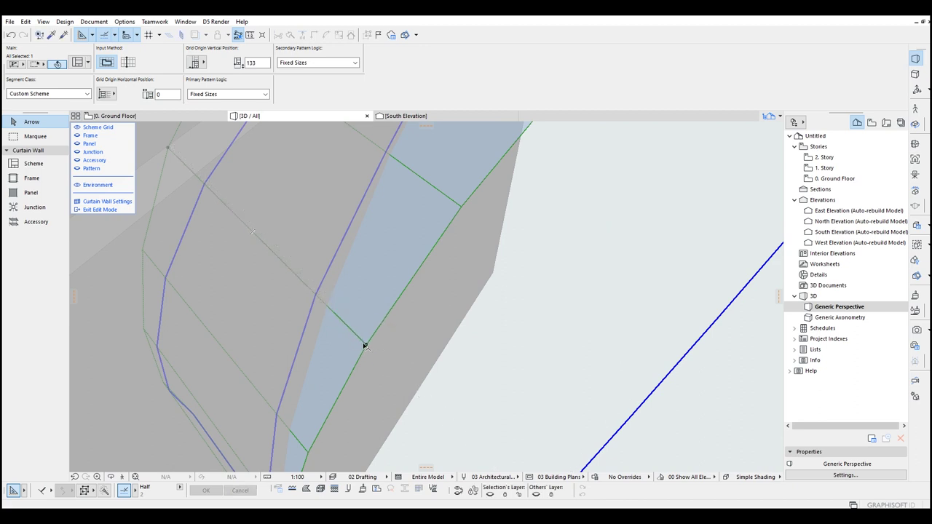
- Insert nodes at the next lower grid lines on the same boundary edge, moving each outward along its grid line
{"action": "left_click", "coordinate": [322, 284]}
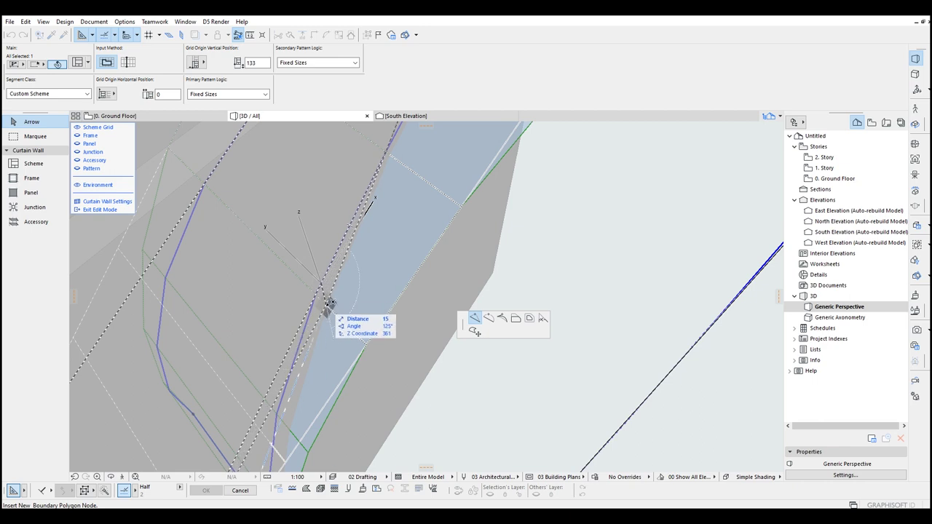
{"action": "key", "text": "Escape"}
{"action": "middle_click_drag", "start_coordinate": [327, 306], "coordinate": [322, 280], "text": "shift"}
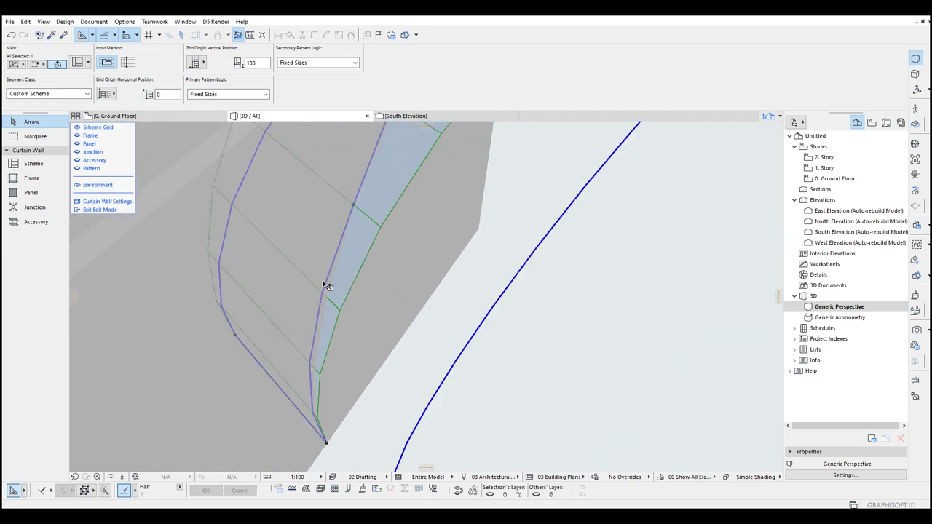
{"action": "left_click", "coordinate": [325, 286]}
{"action": "key", "text": "Escape"}
{"action": "middle_click_drag", "start_coordinate": [338, 294], "coordinate": [361, 234]}
{"action": "scroll", "coordinate": [357, 267], "scroll_direction": "up", "scroll_amount": 2}
{"action": "left_click", "coordinate": [354, 252]}
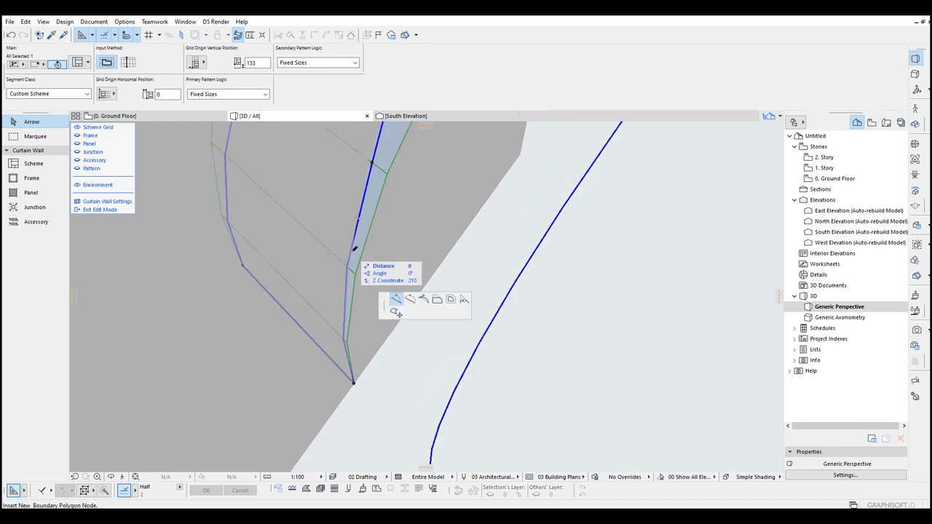
{"action": "left_click", "coordinate": [348, 270]}
- Insert a node on the same boundary edge at the lowest grid line, about 100 high
{"action": "middle_click_drag", "start_coordinate": [347, 272], "coordinate": [369, 315], "text": "shift"}
{"action": "left_click", "coordinate": [378, 309]}
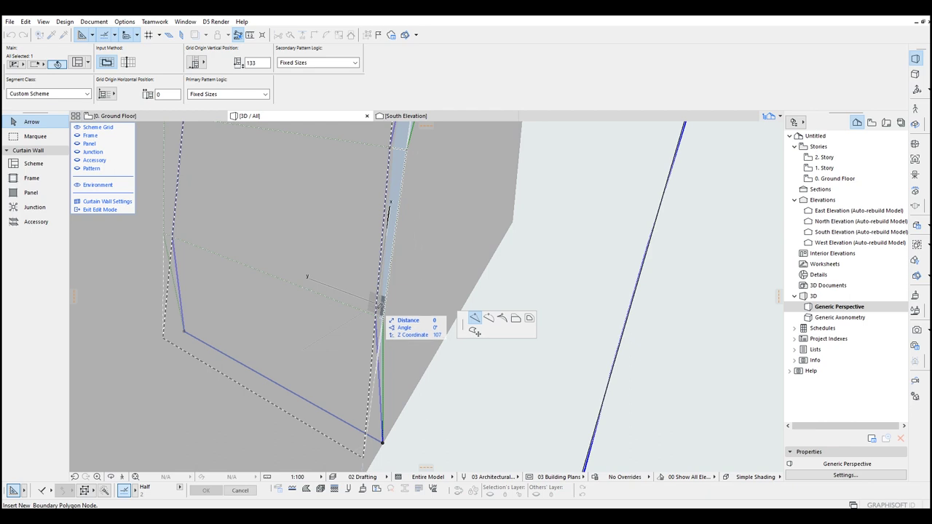
{"action": "scroll", "coordinate": [381, 315], "scroll_direction": "up", "scroll_amount": 2}
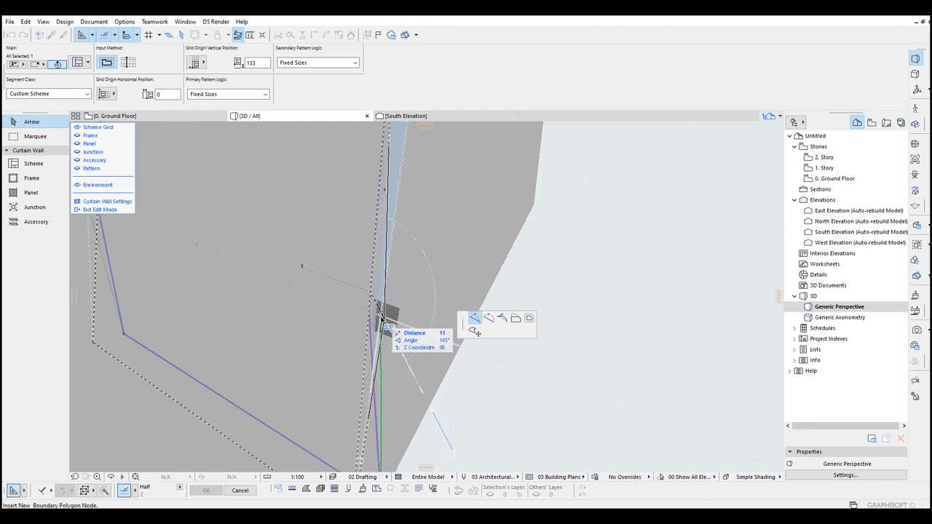
{"action": "scroll", "coordinate": [380, 318], "scroll_direction": "up", "scroll_amount": 5}
{"action": "key", "text": "Escape"}
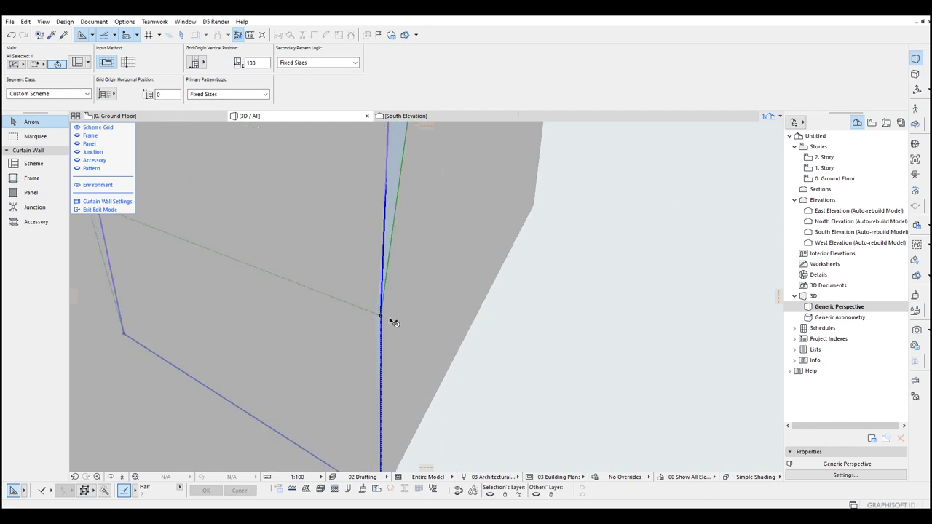
{"action": "left_click", "coordinate": [426, 314]}
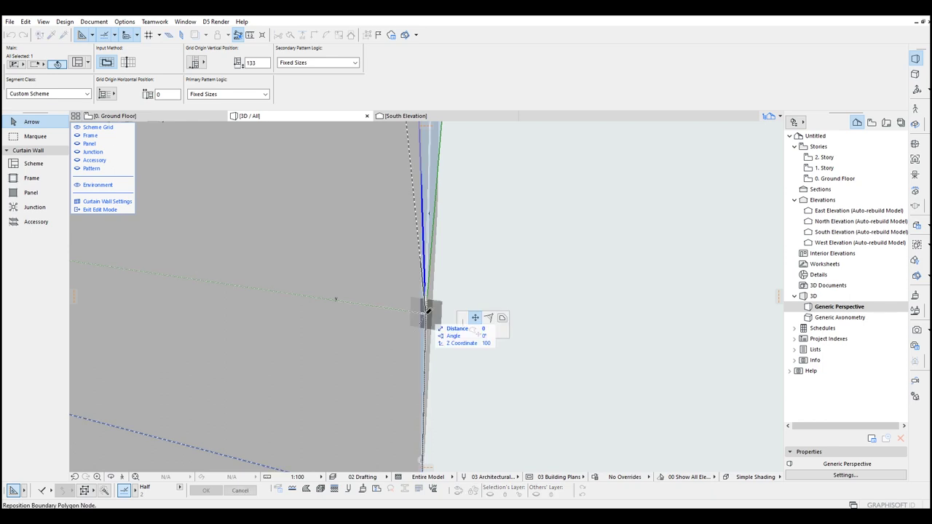
{"action": "middle_click_drag", "start_coordinate": [422, 312], "coordinate": [501, 346], "text": "shift"}
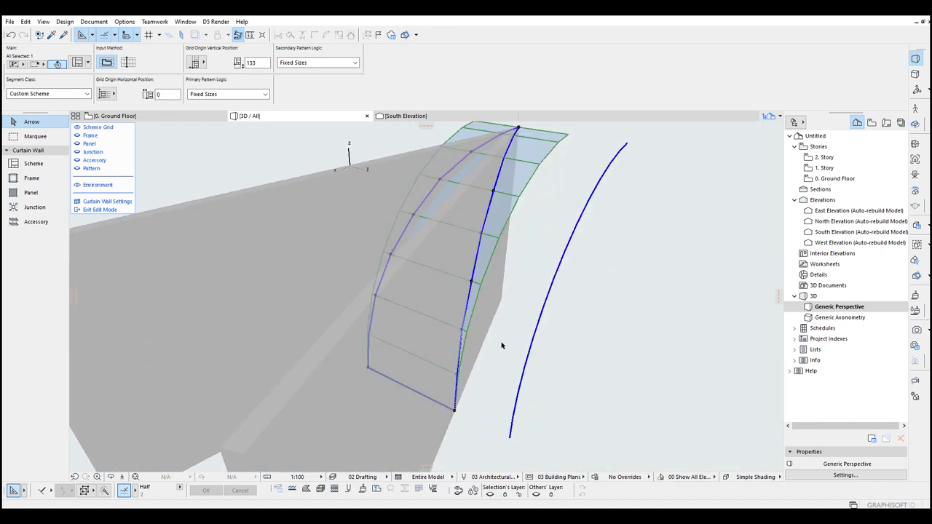
- Exit the curtain wall's edit mode and delete the two radial side walls
{"action": "left_click", "coordinate": [102, 210]}
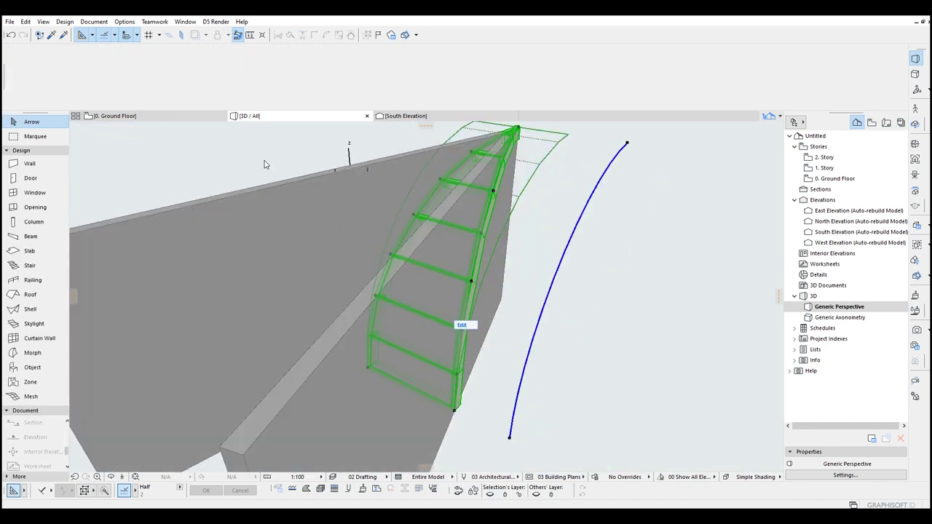
{"action": "key", "text": "Escape"}
{"action": "left_click", "coordinate": [269, 203]}
{"action": "middle_click_drag", "start_coordinate": [302, 244], "coordinate": [566, 177], "text": "shift"}
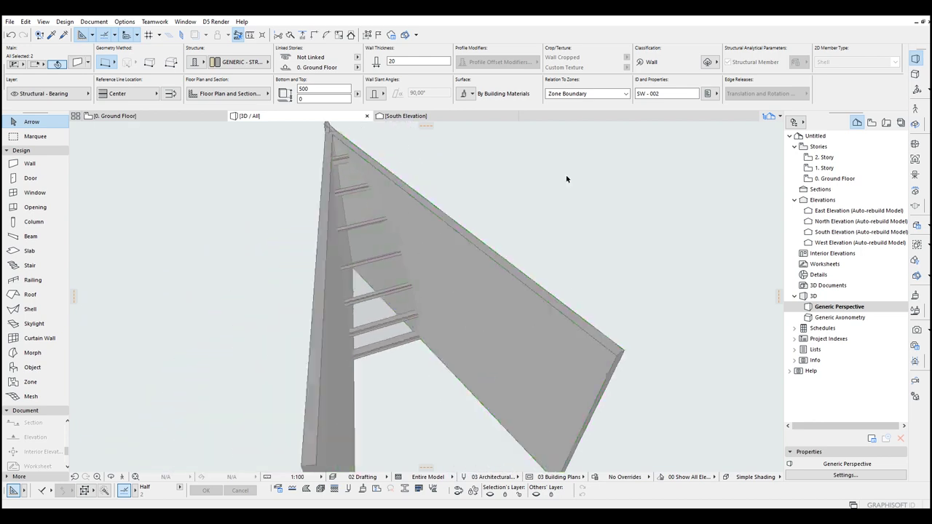
{"action": "left_click", "coordinate": [523, 191]}
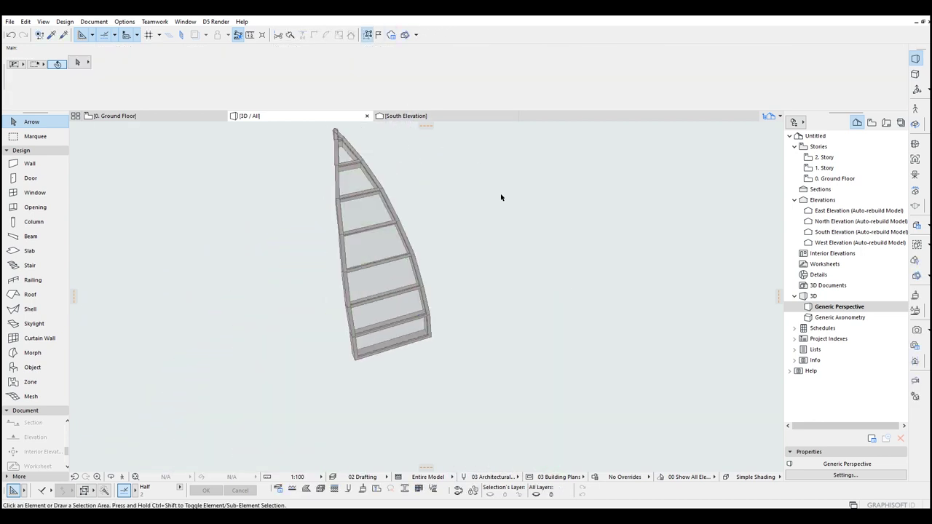
{"action": "middle_click_drag", "start_coordinate": [354, 191], "coordinate": [250, 187], "text": "shift"}
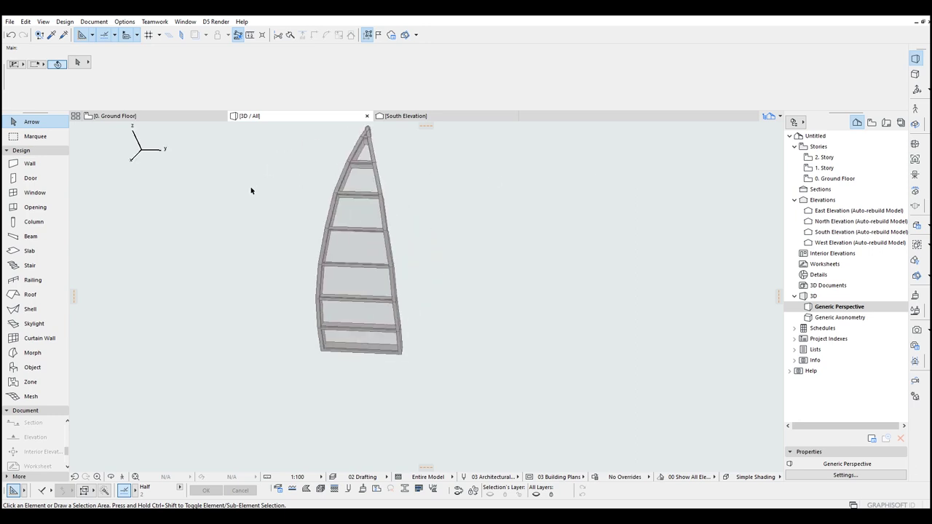
- Start multiplying the curtain wall on the ground floor plan by rotation, using Increment and Spread with copies rotated to path
{"action": "key", "text": "F2"}
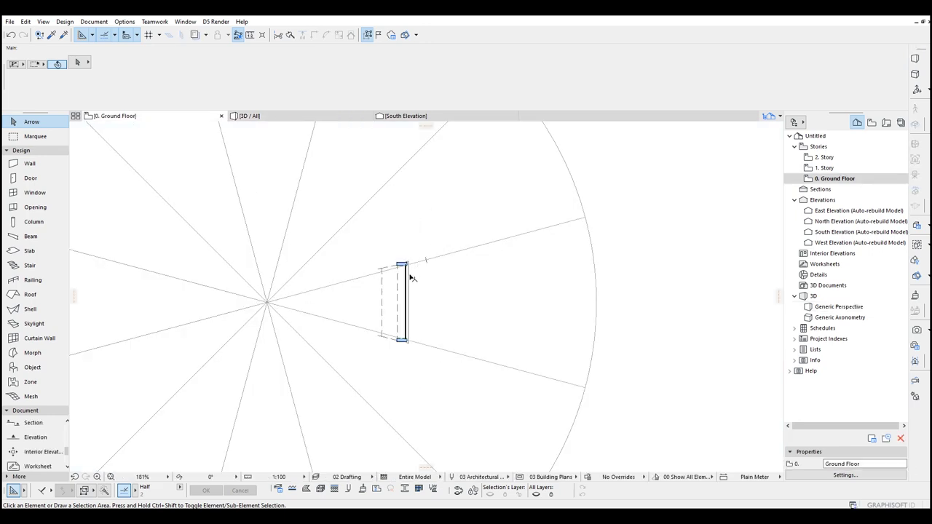
{"action": "left_click", "coordinate": [409, 286]}
{"action": "middle_click_drag", "start_coordinate": [371, 282], "coordinate": [410, 259]}
{"action": "key", "text": "ctrl+u"}
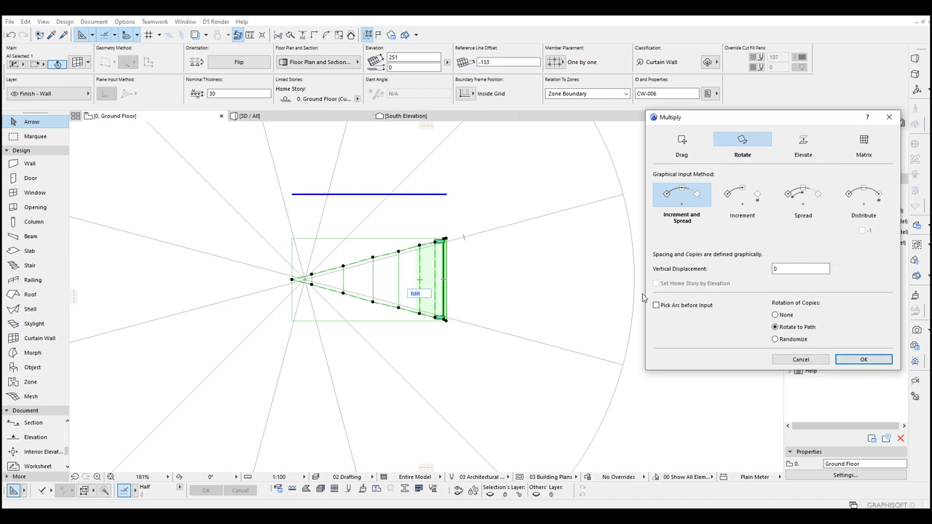
{"action": "left_click", "coordinate": [860, 364]}
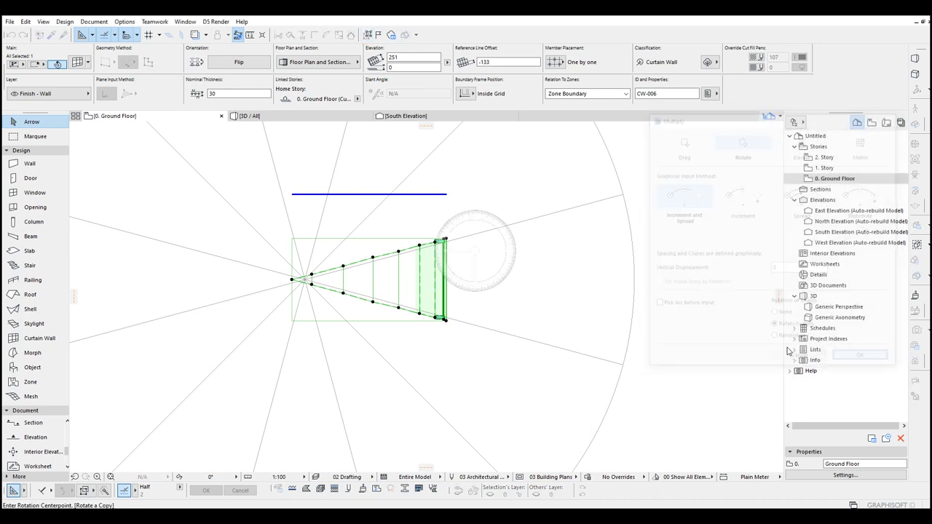
- Rotate curtain wall copies about the radial centre, one sector apart, around the full circle to fill the eleven other sectors
{"action": "scroll", "coordinate": [306, 286], "scroll_direction": "up", "scroll_amount": 3}
{"action": "left_click", "coordinate": [306, 284]}
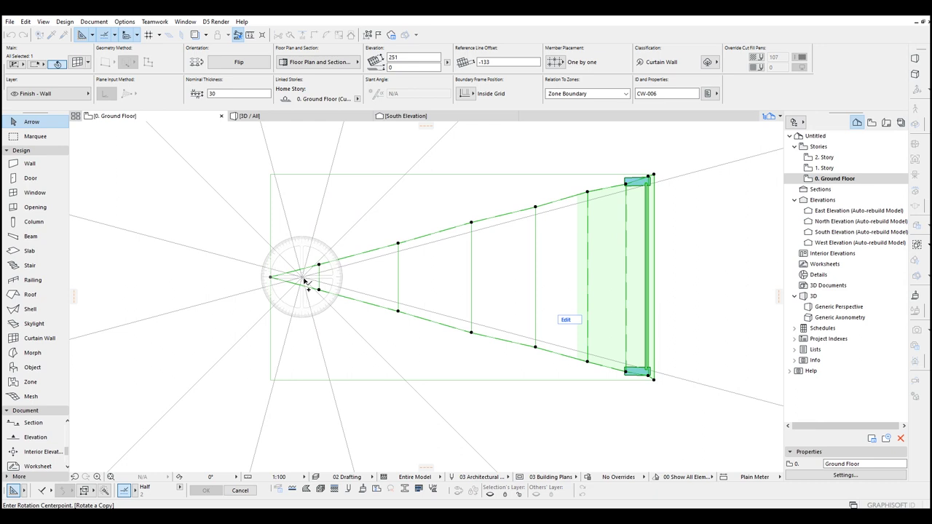
{"action": "scroll", "coordinate": [312, 285], "scroll_direction": "down", "scroll_amount": 3}
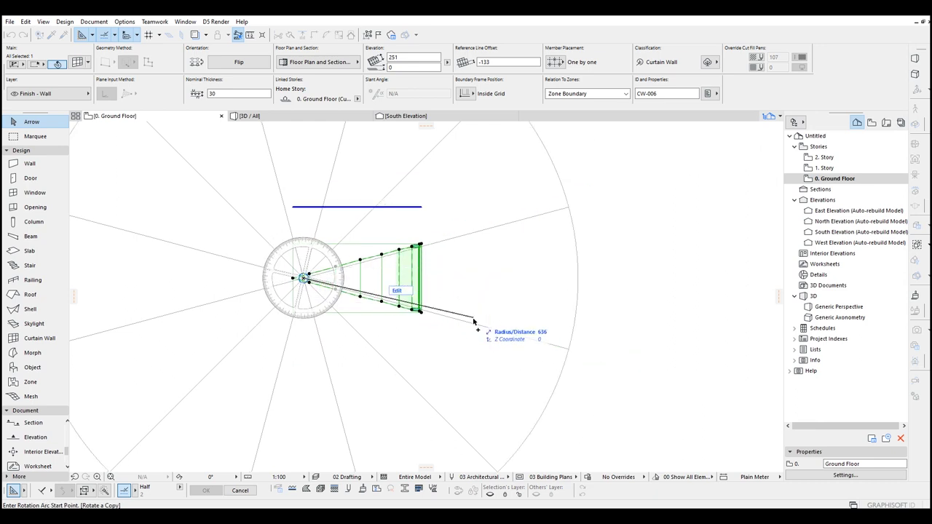
{"action": "left_click", "coordinate": [475, 323]}
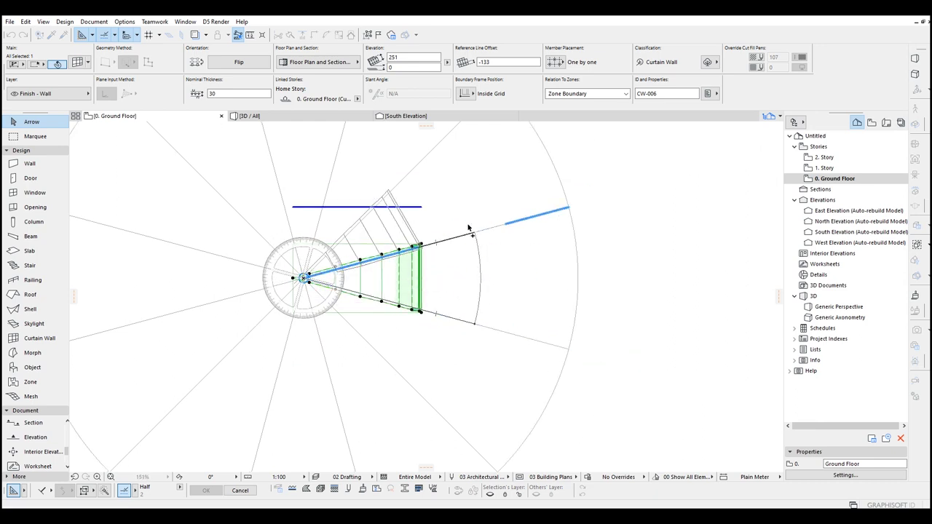
{"action": "left_click", "coordinate": [425, 319]}
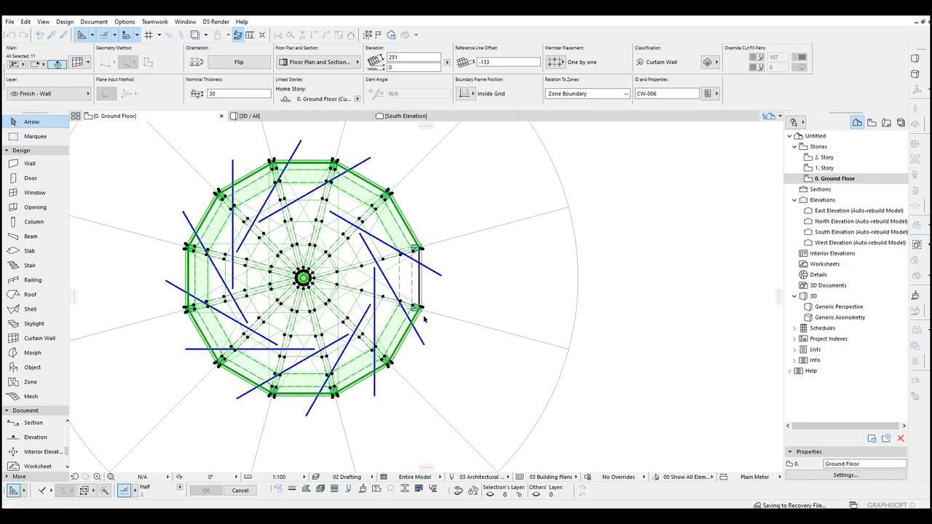
- Examine the multiplied curtain wall dome in 3D from several sides and up close
{"action": "key", "text": "F3"}
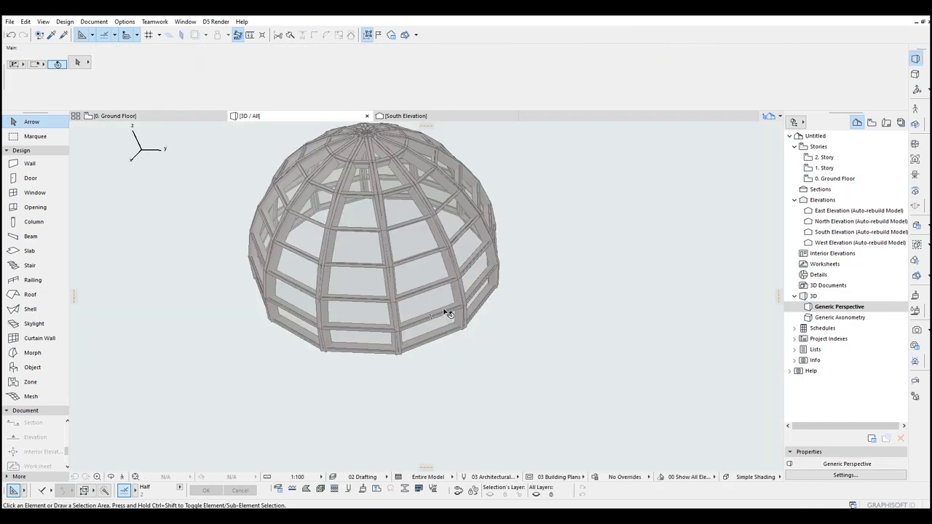
{"action": "scroll", "coordinate": [447, 313], "scroll_direction": "down", "scroll_amount": 2}
{"action": "middle_click_drag", "start_coordinate": [361, 294], "coordinate": [499, 234], "text": "shift"}
{"action": "middle_click_drag", "start_coordinate": [345, 308], "coordinate": [596, 319]}
{"action": "middle_click_drag", "start_coordinate": [469, 333], "coordinate": [539, 341], "text": "shift"}
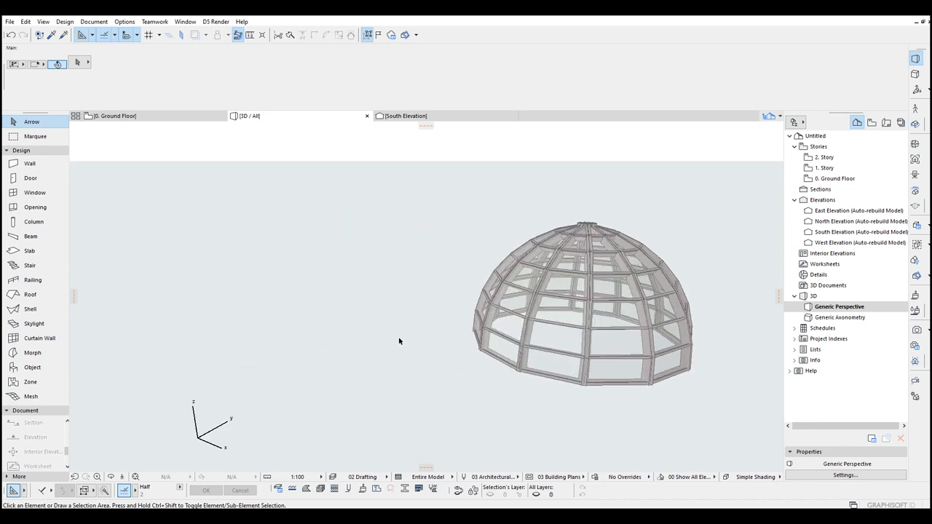
{"action": "middle_click_drag", "start_coordinate": [405, 340], "coordinate": [542, 376], "text": "shift"}
{"action": "scroll", "coordinate": [492, 291], "scroll_direction": "up", "scroll_amount": 2}
{"action": "scroll", "coordinate": [478, 337], "scroll_direction": "up", "scroll_amount": 2}
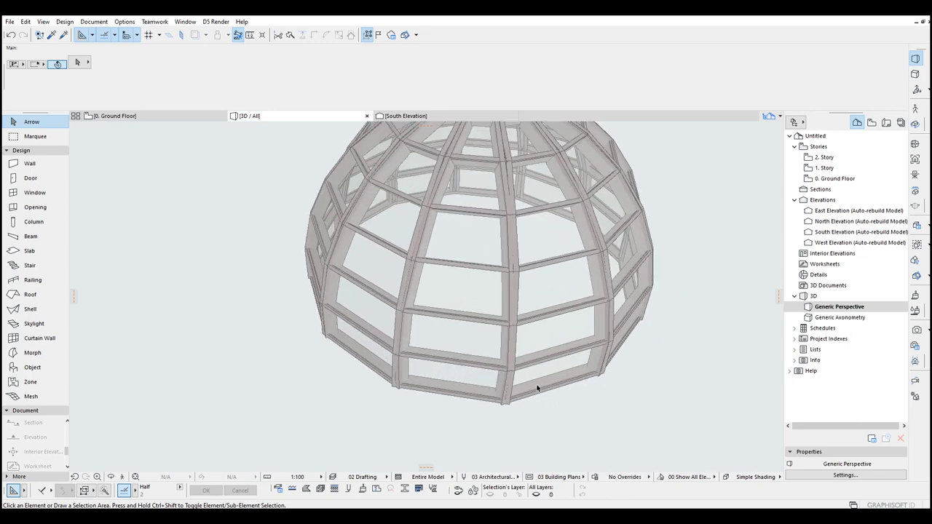
- Examine in 3D how the curtain wall frames meet at the dome's apex
{"action": "left_click", "coordinate": [493, 281]}
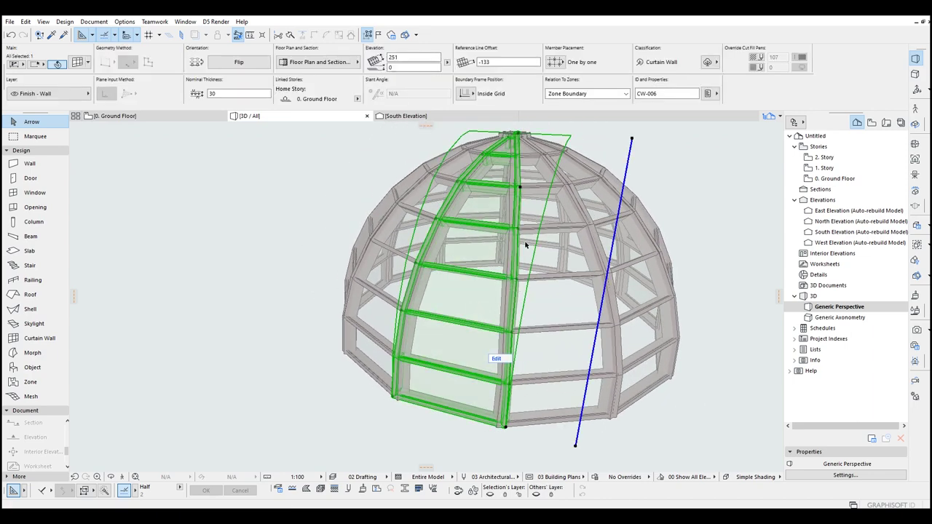
{"action": "middle_click_drag", "start_coordinate": [550, 204], "coordinate": [532, 323]}
{"action": "key", "text": "Escape"}
{"action": "middle_click_drag", "start_coordinate": [510, 269], "coordinate": [470, 360], "text": "shift"}
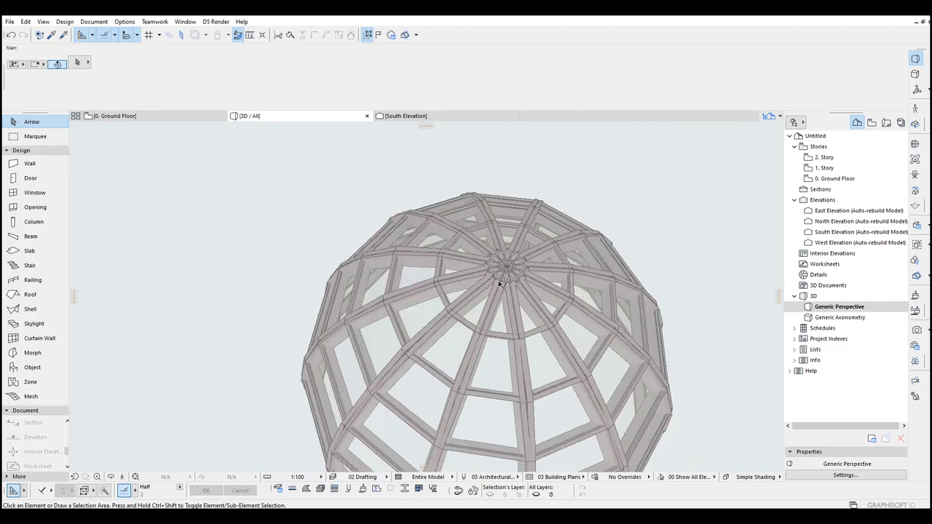
{"action": "scroll", "coordinate": [499, 284], "scroll_direction": "up", "scroll_amount": 5}
{"action": "left_click", "coordinate": [598, 319]}
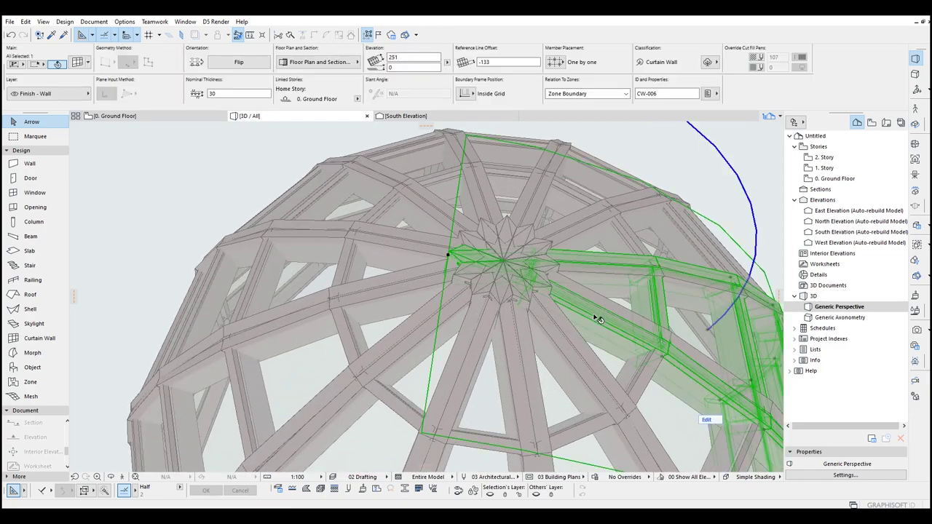
{"action": "middle_click_drag", "start_coordinate": [553, 295], "coordinate": [485, 283], "text": "shift"}
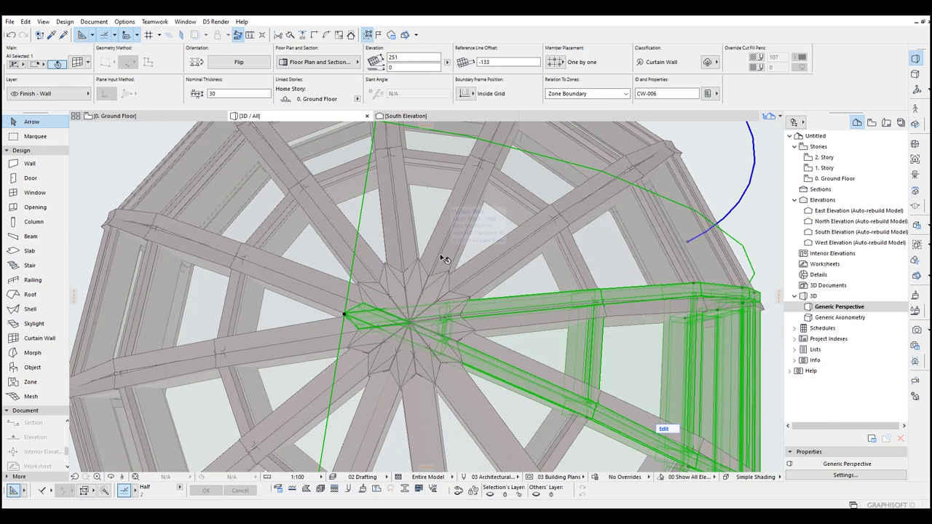
- Undo the wall multiplication on the ground floor plan and review the remaining curtain wall's system and scheme settings
{"action": "key", "text": "F2"}
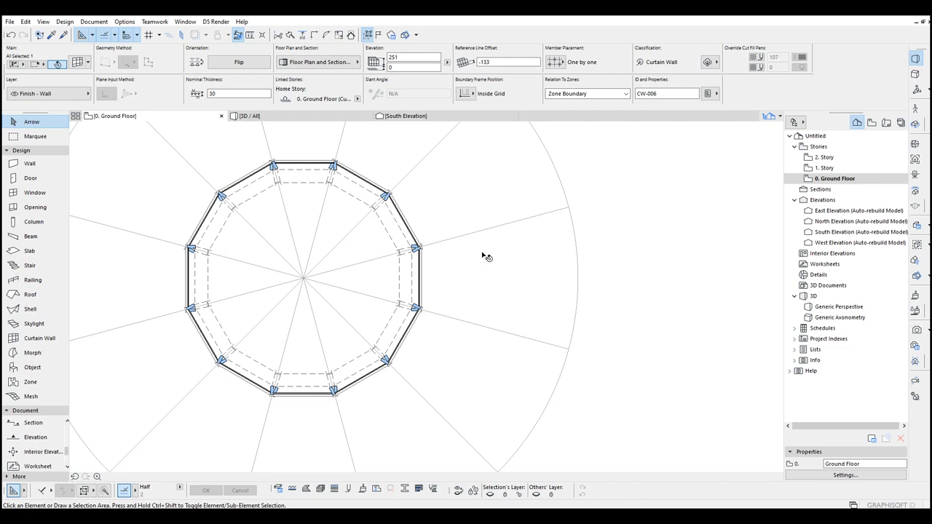
{"action": "key", "text": "ctrl+z"}
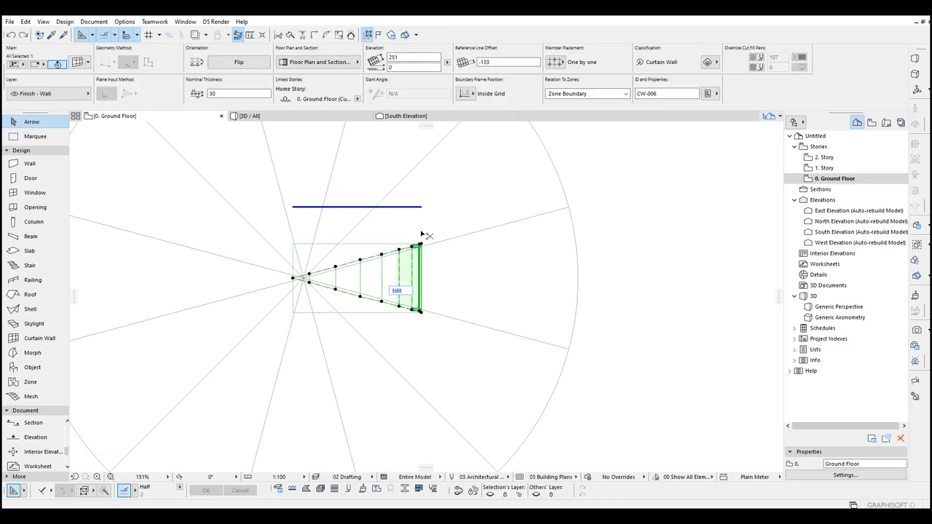
{"action": "key", "text": "ctrl+t"}
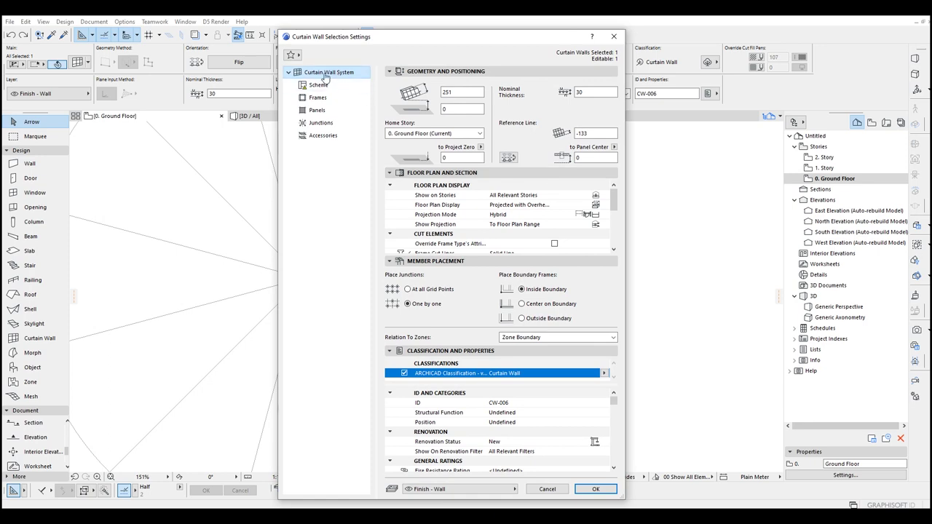
{"action": "left_click", "coordinate": [319, 86]}
{"action": "left_click", "coordinate": [322, 73]}
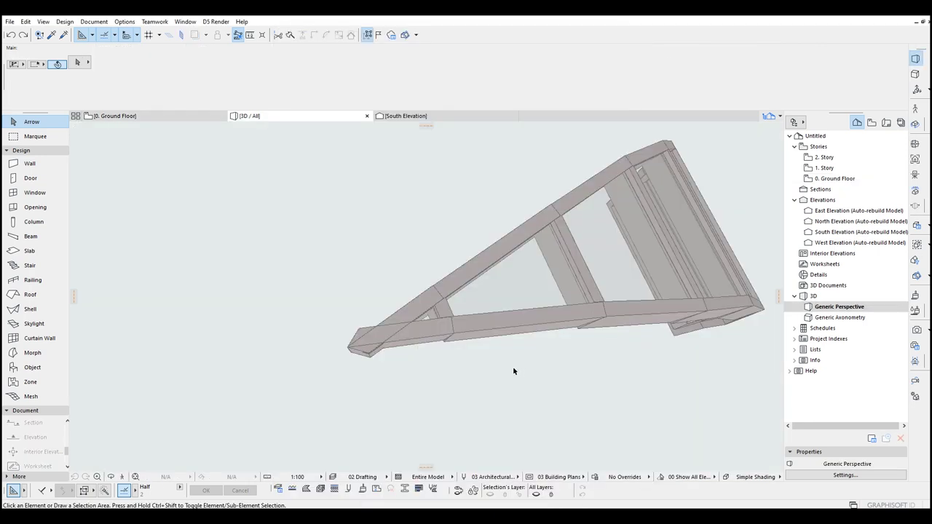
- Enter edit mode on the single curtain wall in 3D, show its scheme grid without the frames and panels, and select the scheme
{"action": "middle_click_drag", "start_coordinate": [513, 367], "coordinate": [388, 301], "text": "shift"}
{"action": "left_click", "coordinate": [459, 315]}
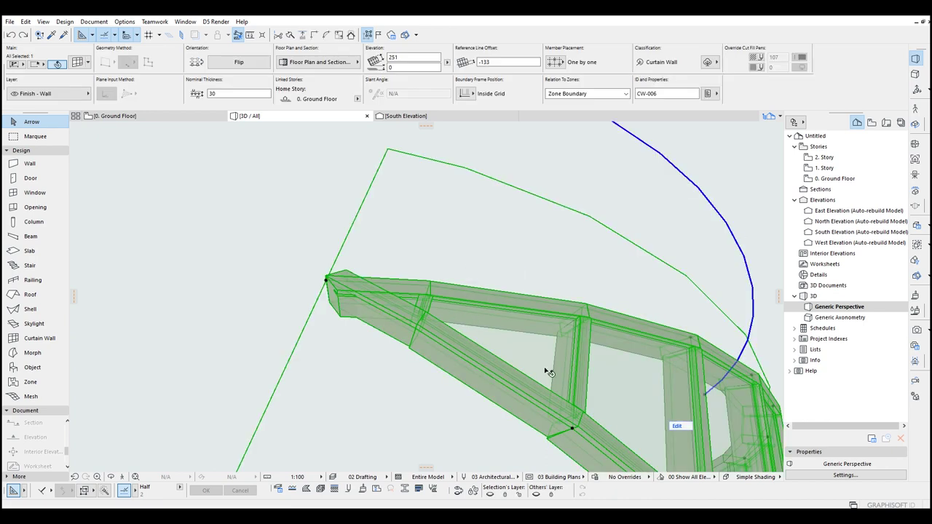
{"action": "left_click", "coordinate": [649, 412]}
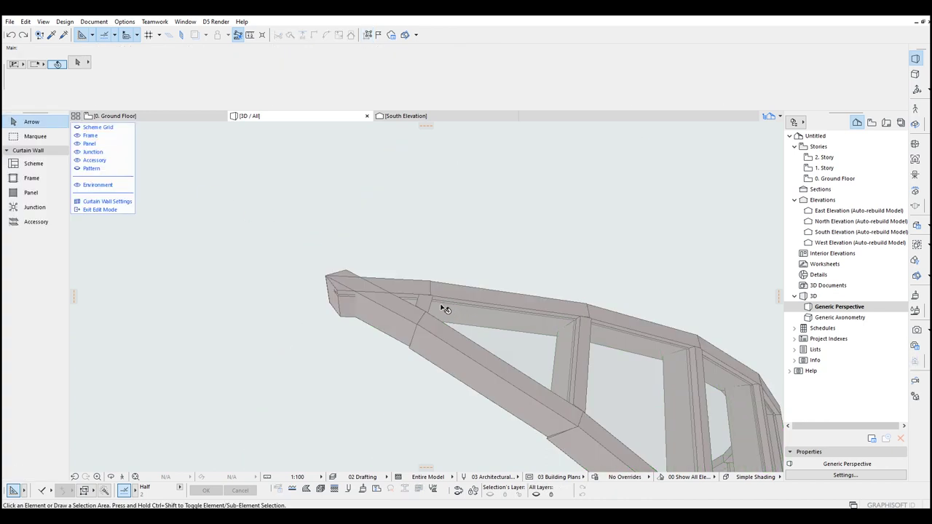
{"action": "left_click", "coordinate": [121, 134]}
{"action": "left_click", "coordinate": [397, 299]}
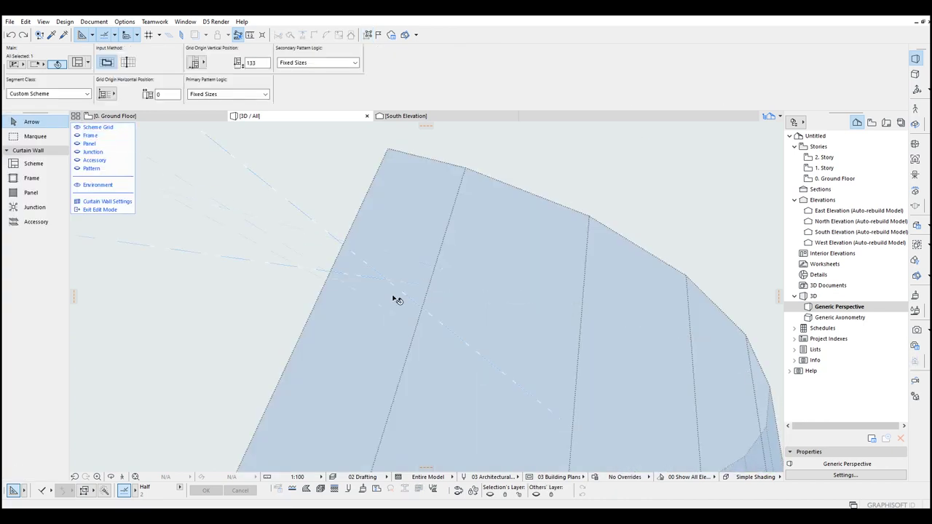
- Move the boundary nodes at the wall's pointed tip onto the nearest grid line to cut it off, and exit edit mode
{"action": "left_click", "coordinate": [327, 283]}
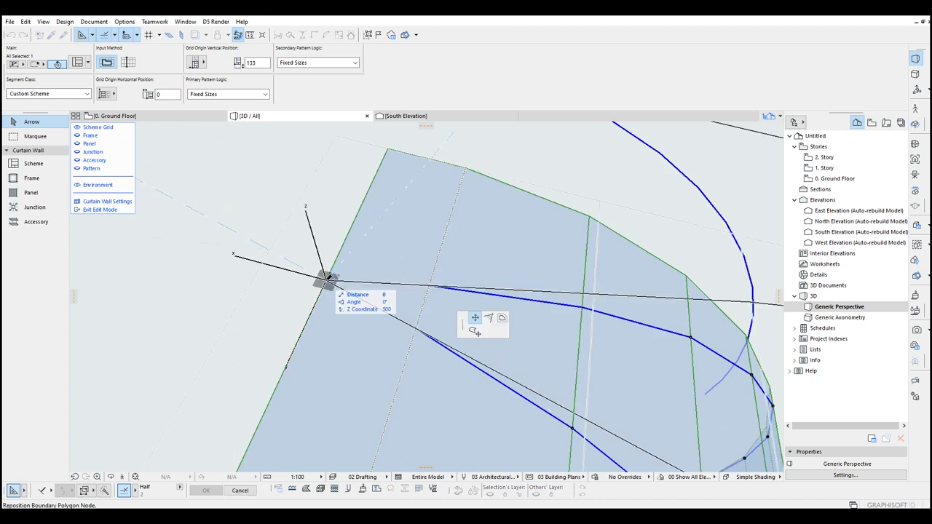
{"action": "left_click", "coordinate": [430, 285]}
{"action": "left_click", "coordinate": [328, 281]}
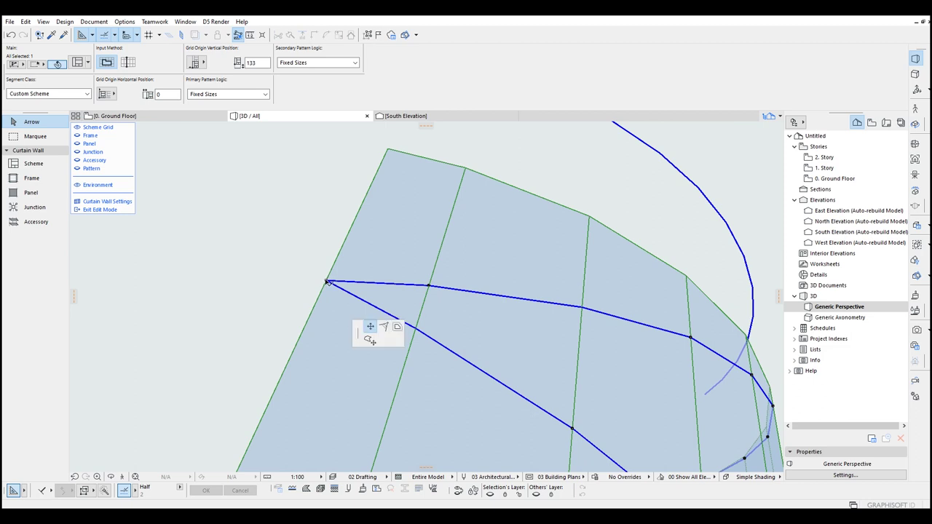
{"action": "left_click", "coordinate": [416, 328]}
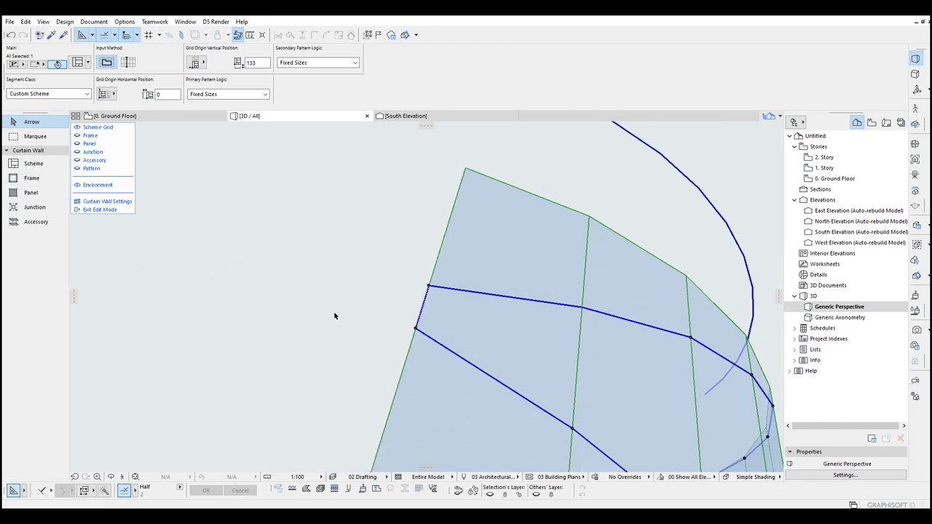
{"action": "left_click", "coordinate": [335, 313]}
{"action": "scroll", "coordinate": [362, 293], "scroll_direction": "down", "scroll_amount": 3}
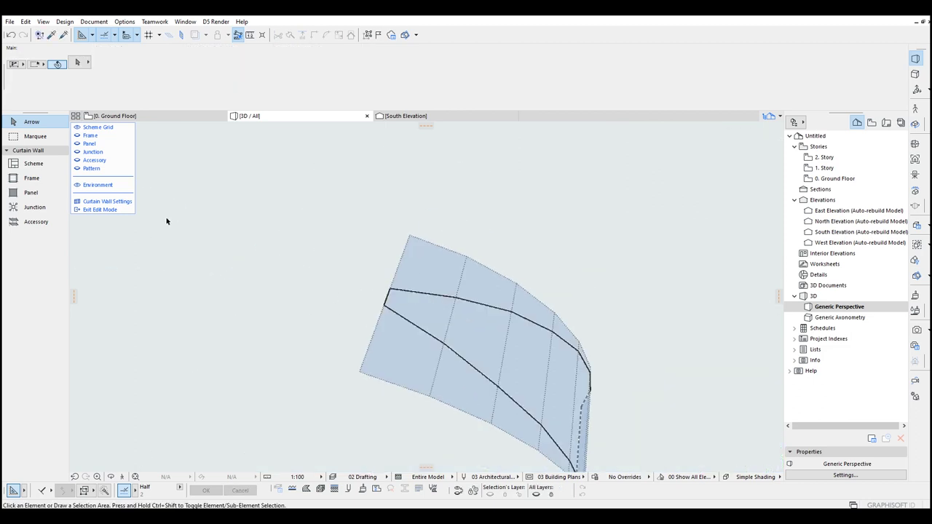
{"action": "left_click", "coordinate": [124, 210]}
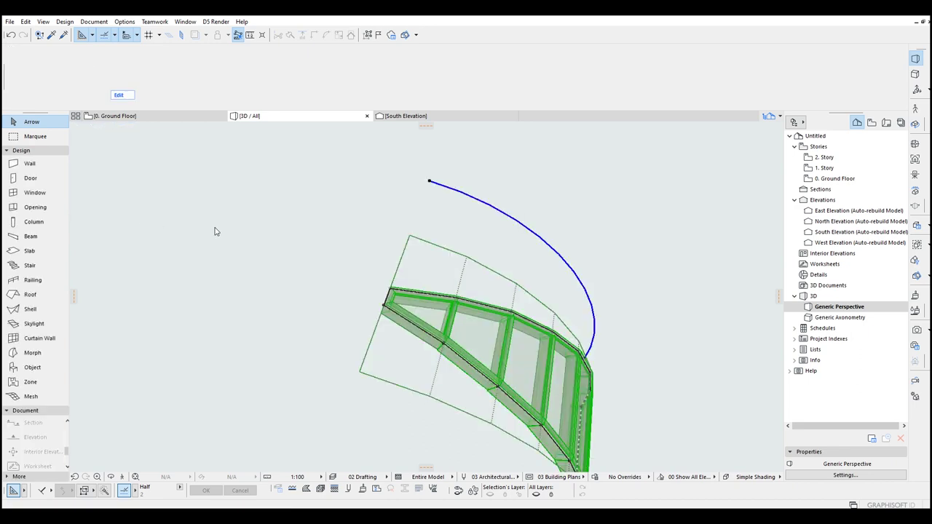
- Start multiplying the trimmed curtain wall on the ground floor plan by rotation, using Increment and Spread with copies rotated to path
{"action": "left_click", "coordinate": [136, 121]}
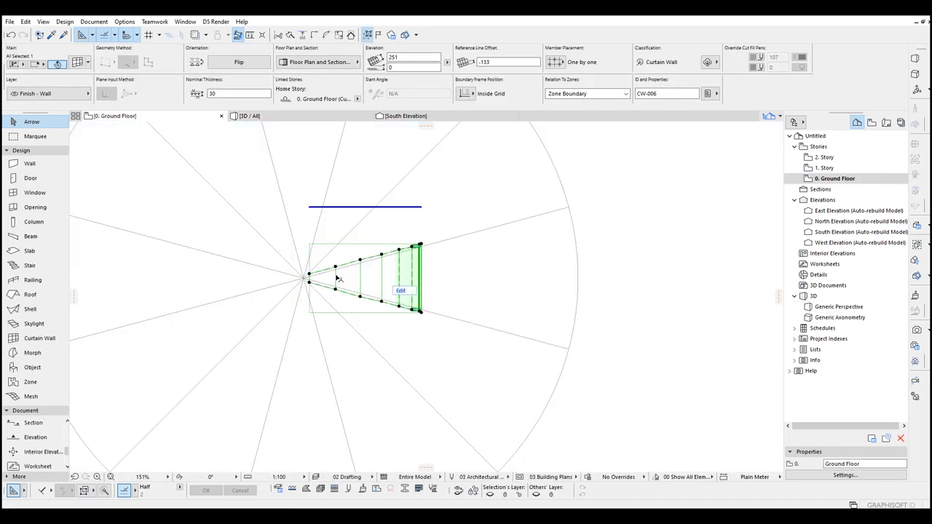
{"action": "scroll", "coordinate": [312, 279], "scroll_direction": "up", "scroll_amount": 3}
{"action": "left_click", "coordinate": [271, 270]}
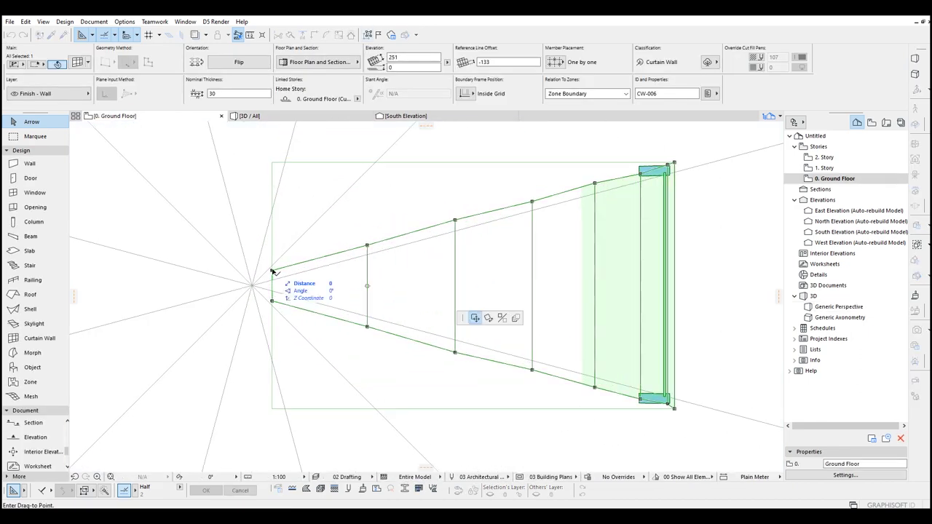
{"action": "key", "text": "Escape"}
{"action": "scroll", "coordinate": [302, 182], "scroll_direction": "down", "scroll_amount": 5}
{"action": "key", "text": "ctrl+u"}
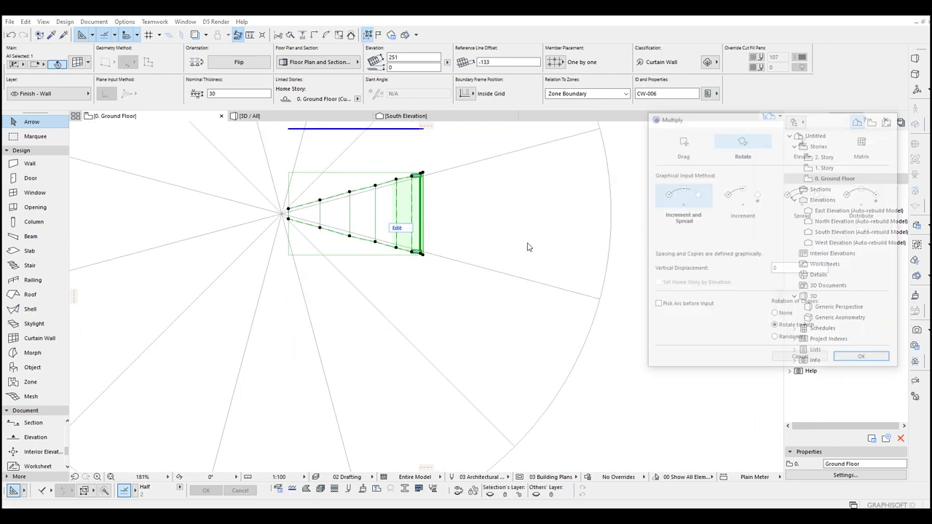
{"action": "left_click", "coordinate": [861, 360]}
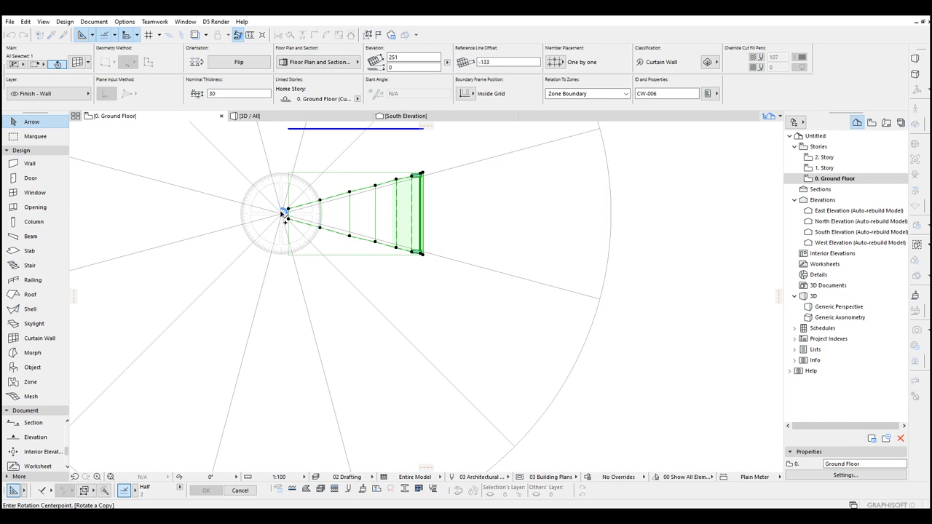
- Rotate copies of the trimmed curtain wall about the radial centre, one sector apart, to complete the full circle
{"action": "left_click", "coordinate": [282, 214]}
{"action": "left_click", "coordinate": [561, 291]}
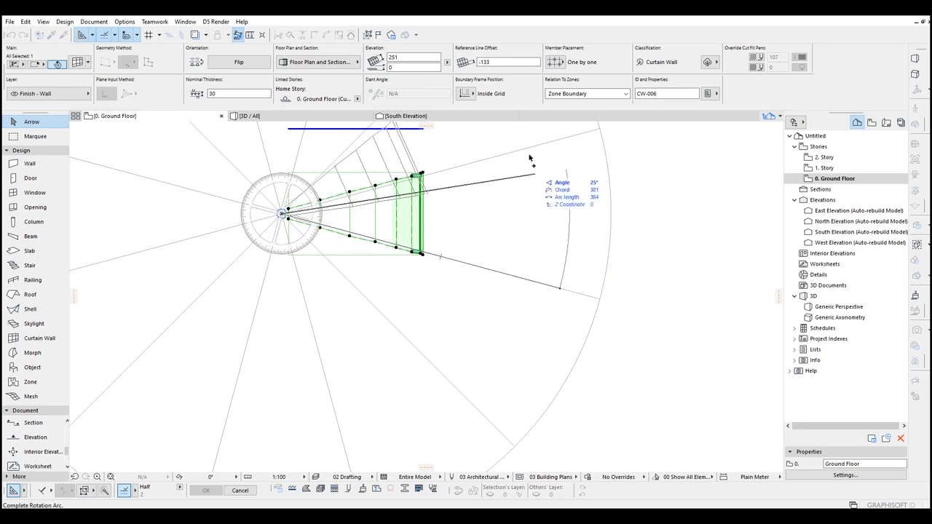
{"action": "left_click", "coordinate": [469, 267]}
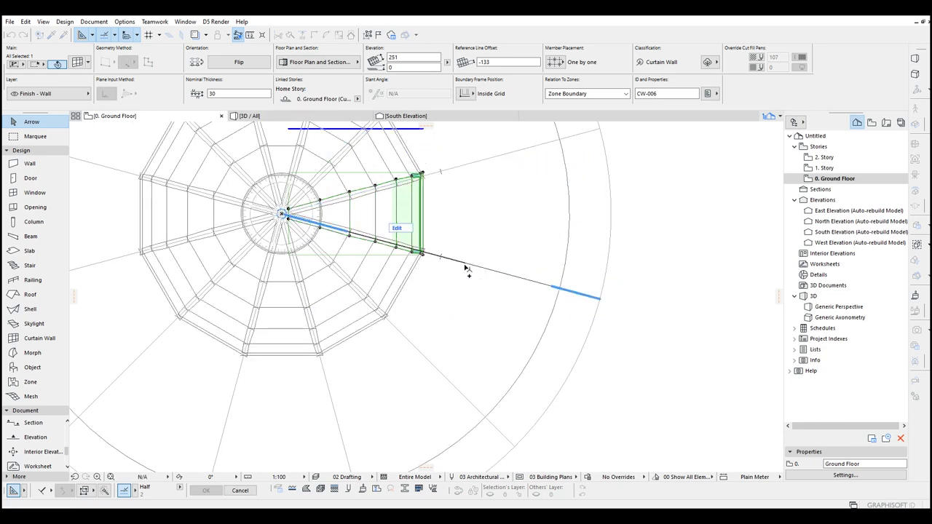
{"action": "key", "text": "Escape"}
{"action": "scroll", "coordinate": [253, 209], "scroll_direction": "up", "scroll_amount": 5}
- Examine the rebuilt dome in 3D from above and from the side, including the opening at its apex
{"action": "key", "text": "F3"}
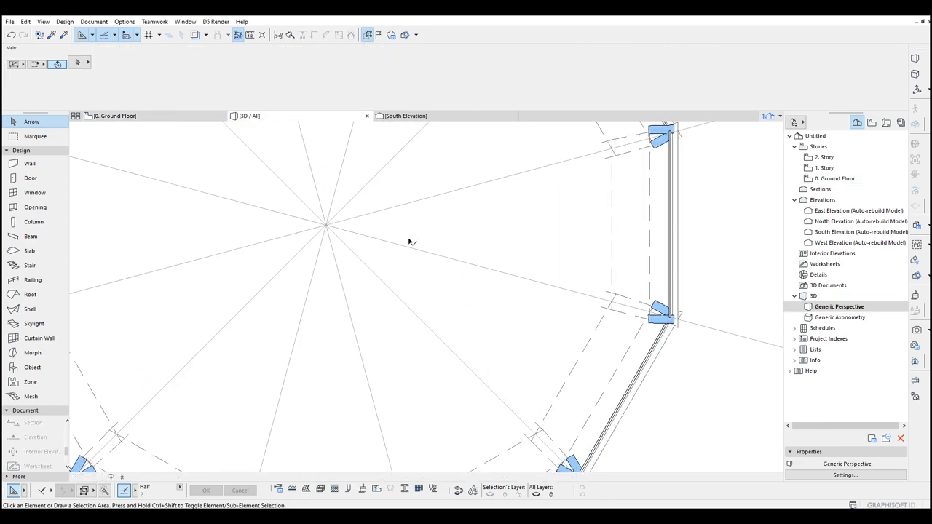
{"action": "key", "text": "Escape"}
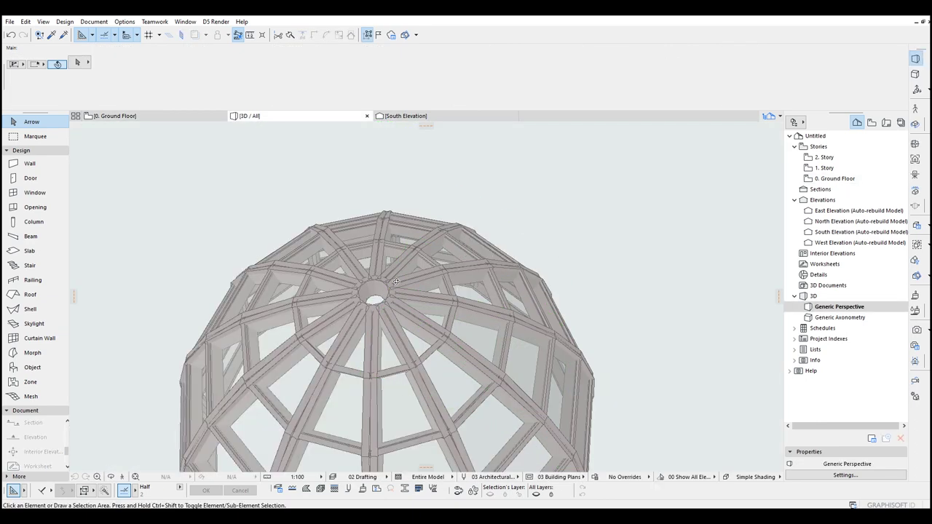
{"action": "middle_click_drag", "start_coordinate": [477, 234], "coordinate": [439, 309], "text": "shift"}
{"action": "scroll", "coordinate": [491, 349], "scroll_direction": "down", "scroll_amount": 8}
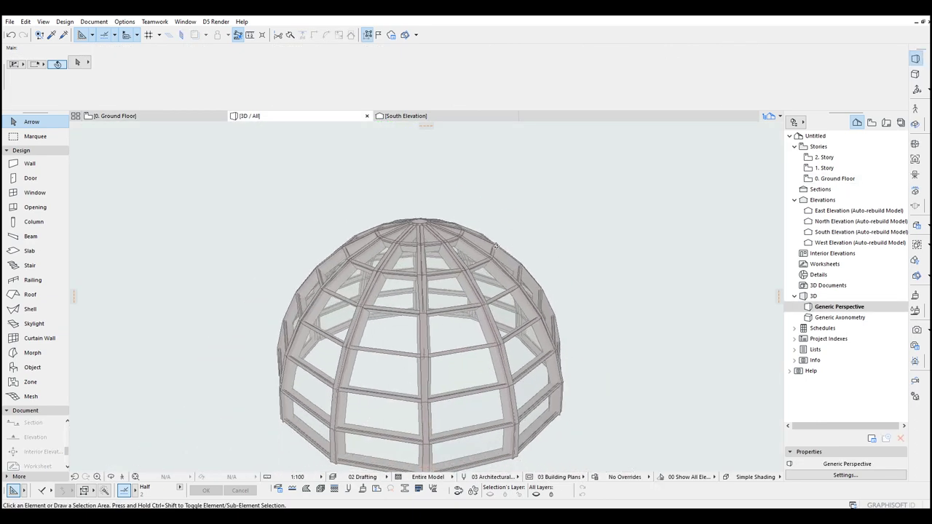
{"action": "middle_click_drag", "start_coordinate": [501, 332], "coordinate": [434, 348], "text": "shift"}
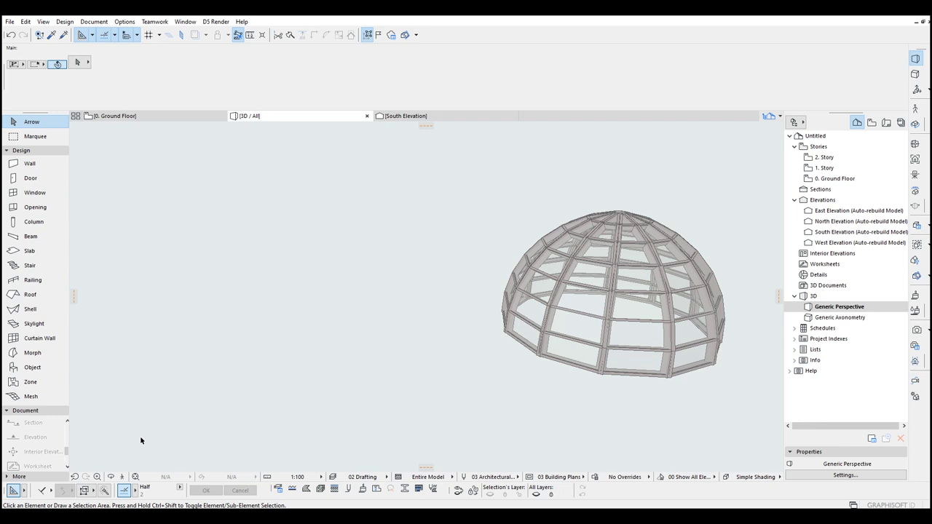
- Draw a full circle between the dome and the East Elevation marker on the ground floor plan, slightly larger than the dome
{"action": "key", "text": "F2"}
{"action": "scroll", "coordinate": [342, 255], "scroll_direction": "up", "scroll_amount": 5}
{"action": "middle_click_drag", "start_coordinate": [384, 258], "coordinate": [400, 255]}
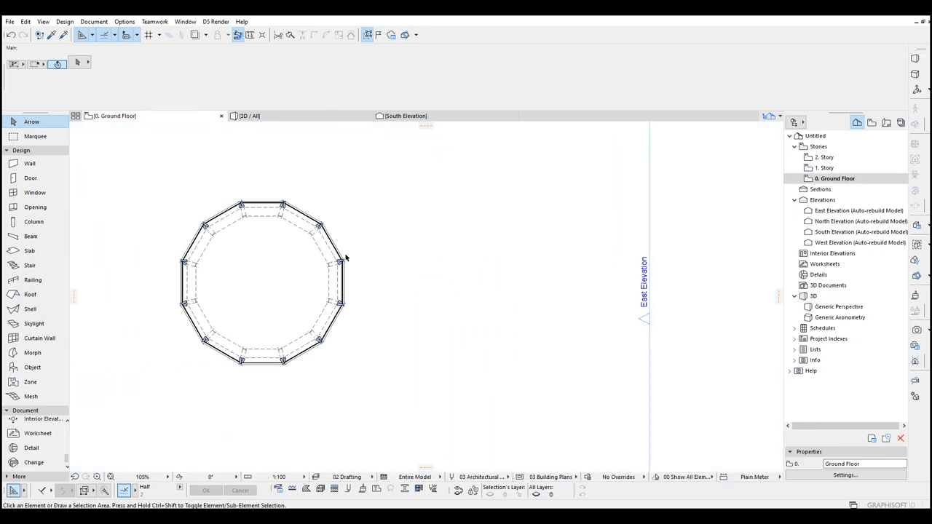
{"action": "key", "text": "c"}
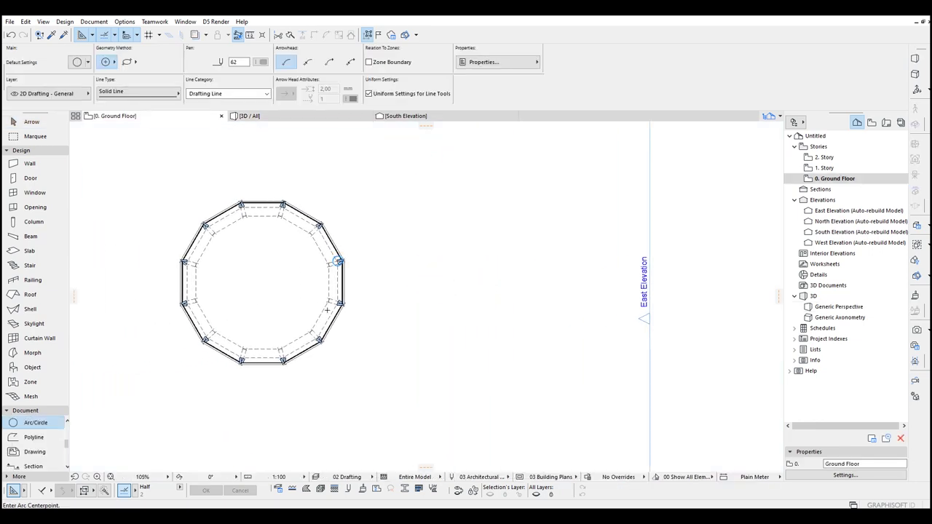
{"action": "scroll", "coordinate": [332, 314], "scroll_direction": "up", "scroll_amount": 3}
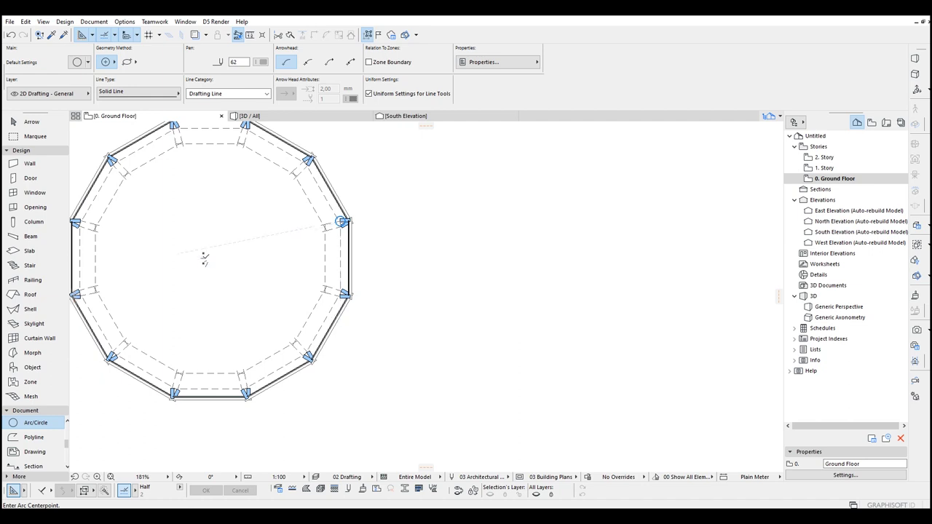
{"action": "scroll", "coordinate": [205, 259], "scroll_direction": "down", "scroll_amount": 3}
{"action": "left_click", "coordinate": [412, 267]}
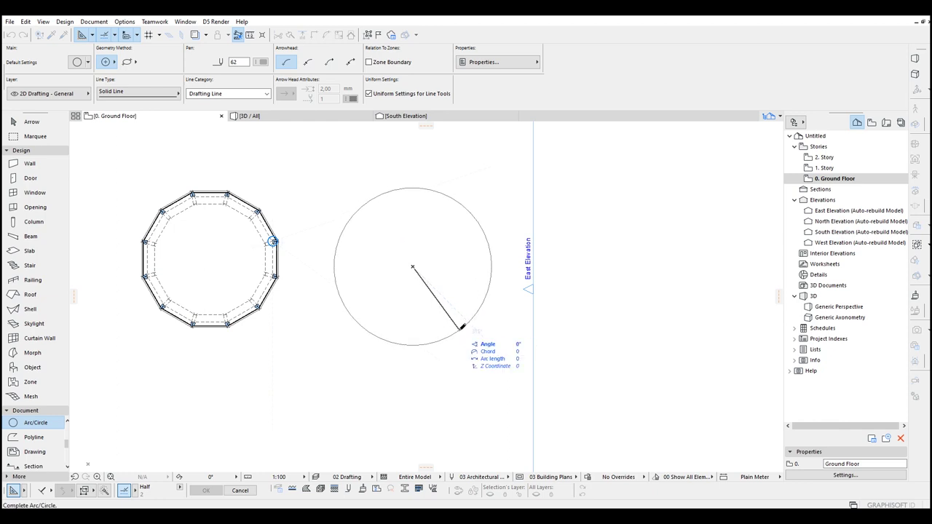
{"action": "left_click", "coordinate": [461, 327]}
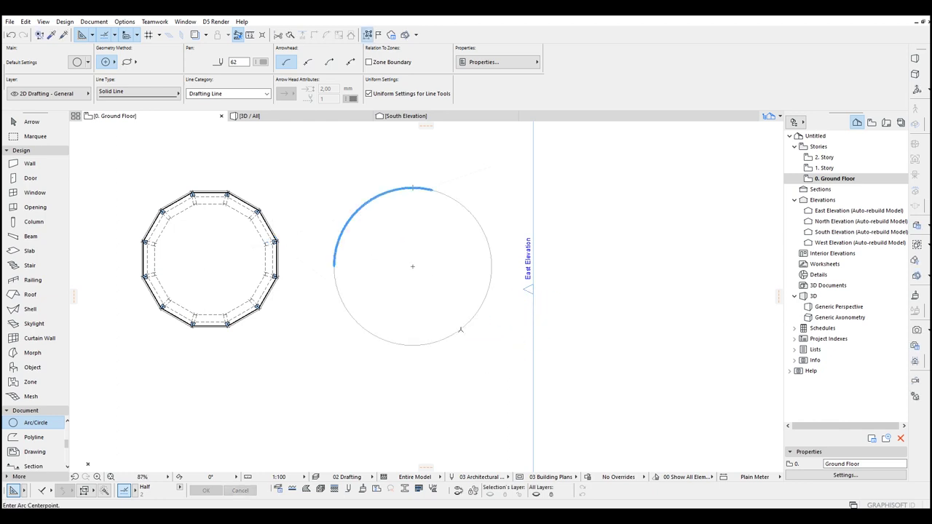
- Draw a horizontal line about 528 long from the new circle's centre to just beyond its edge
{"action": "scroll", "coordinate": [468, 241], "scroll_direction": "up", "scroll_amount": 1}
{"action": "key", "text": "l"}
{"action": "key", "text": "l"}
{"action": "left_click", "coordinate": [402, 272]}
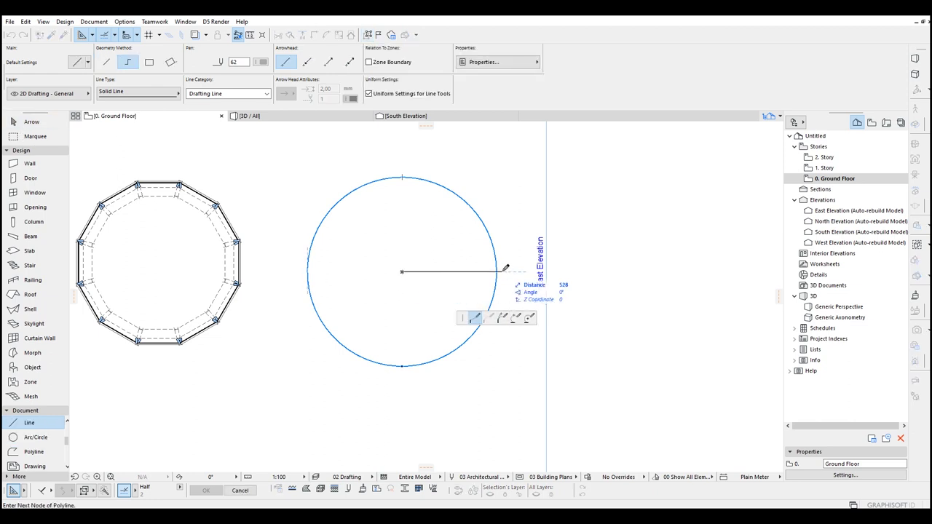
{"action": "double_click", "coordinate": [505, 272]}
{"action": "key", "text": "Escape"}
- Multiply the horizontal line by rotation about the circle's centre to make six equally spaced spokes around the full circle
{"action": "left_click", "coordinate": [483, 273]}
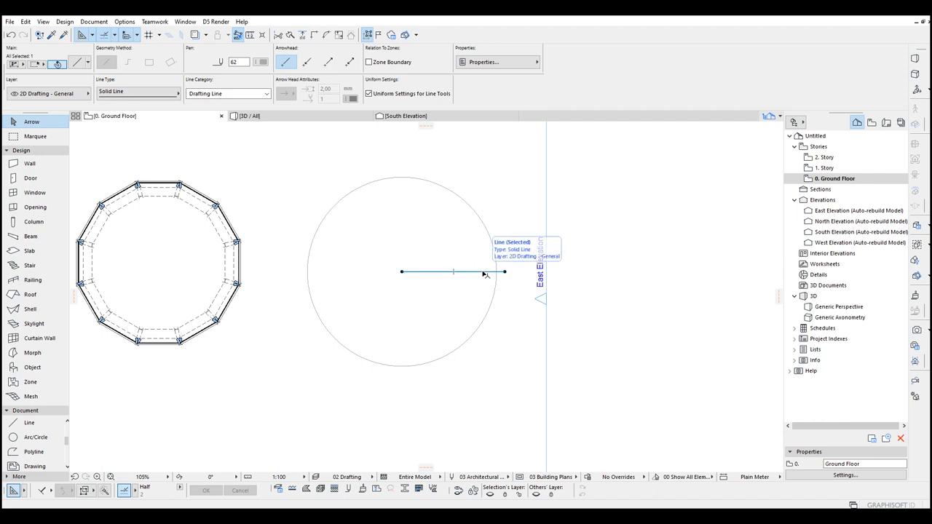
{"action": "key", "text": "ctrl+u"}
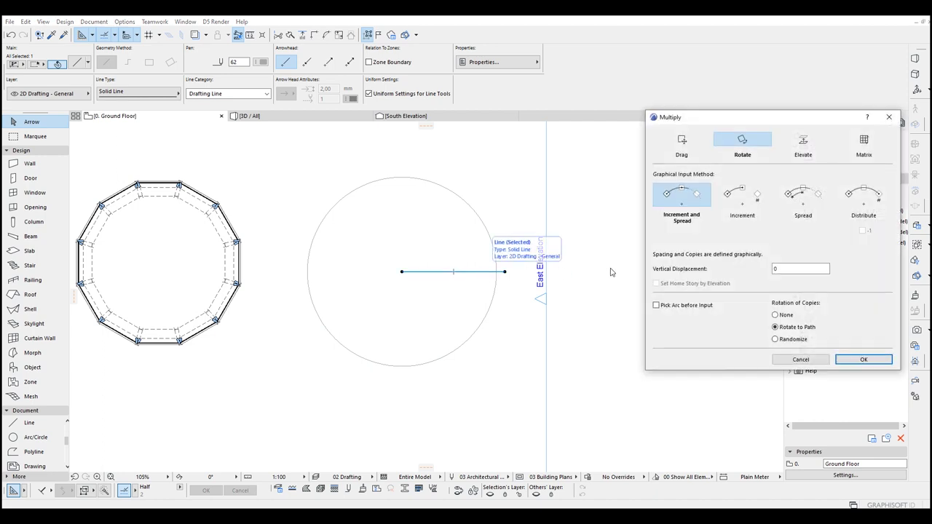
{"action": "left_click", "coordinate": [856, 361]}
{"action": "left_click", "coordinate": [403, 272]}
{"action": "left_click", "coordinate": [504, 272]}
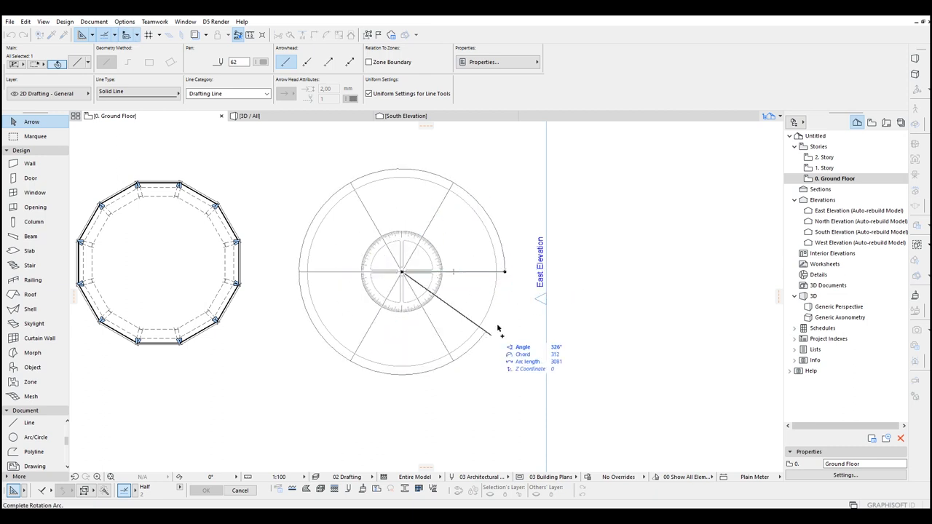
{"action": "left_click", "coordinate": [512, 279]}
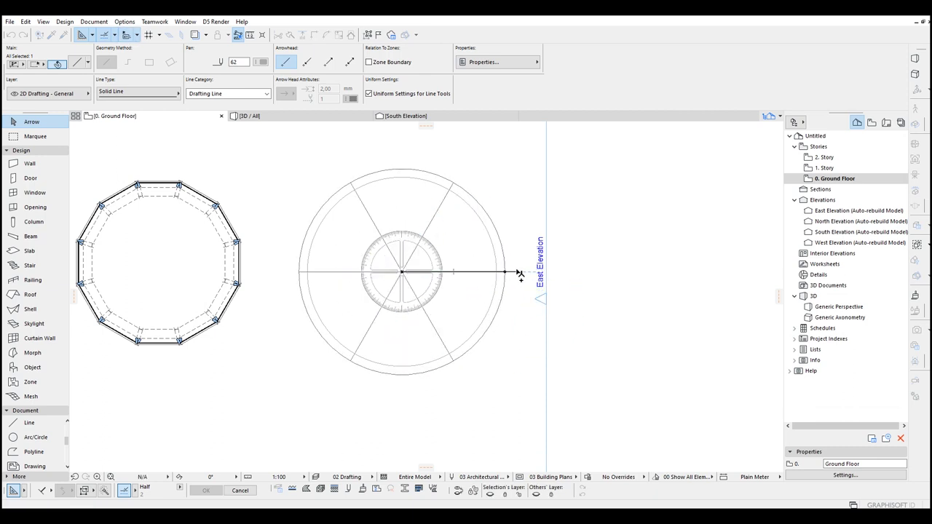
- Draw a straight chord joining the upper-right and right-hand points where the spokes cross the circle
{"action": "left_click", "coordinate": [445, 200], "text": "alt"}
{"action": "left_click", "coordinate": [450, 191]}
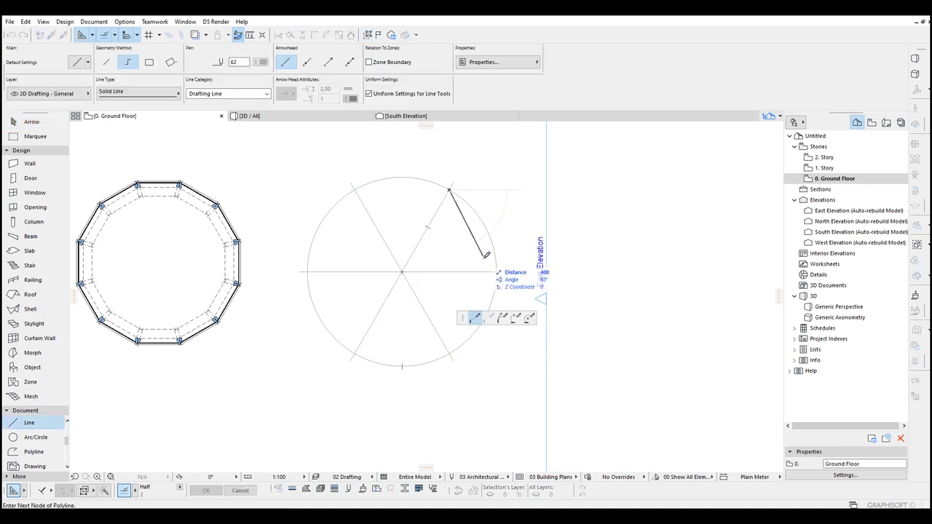
{"action": "double_click", "coordinate": [497, 271]}
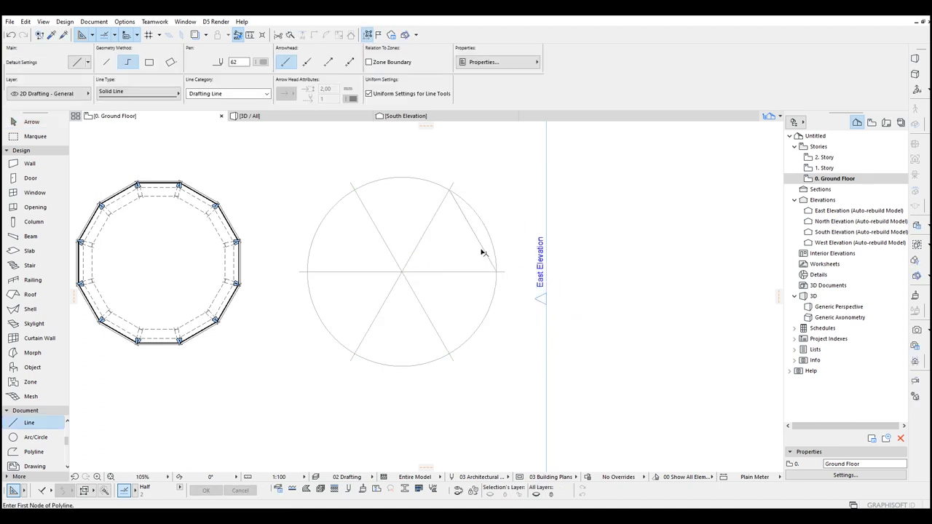
{"action": "key", "text": "Escape"}
- Multiply the chord by rotation about the circle's centre, one spoke apart, to close a hexagon inside the circle
{"action": "left_click", "coordinate": [476, 239]}
{"action": "key", "text": "ctrl+u"}
{"action": "key", "text": "Return"}
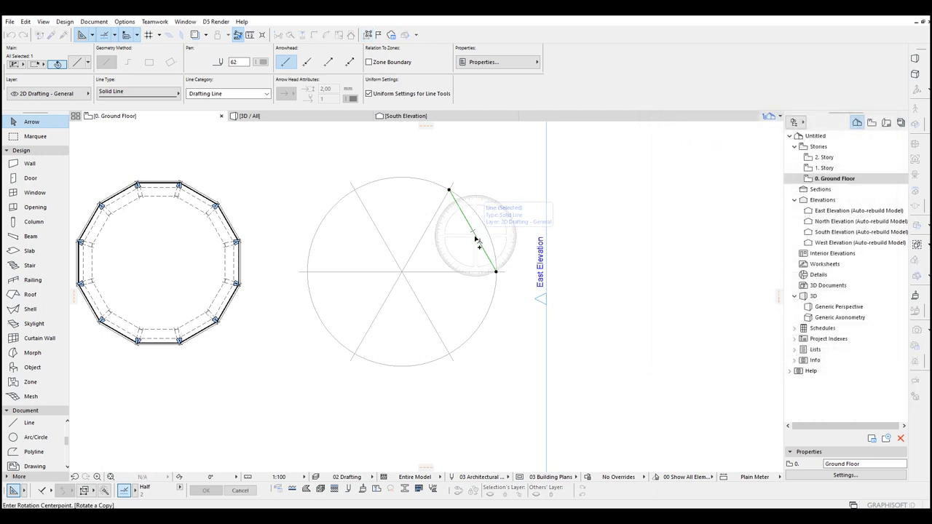
{"action": "left_click", "coordinate": [402, 272]}
{"action": "left_click", "coordinate": [436, 274]}
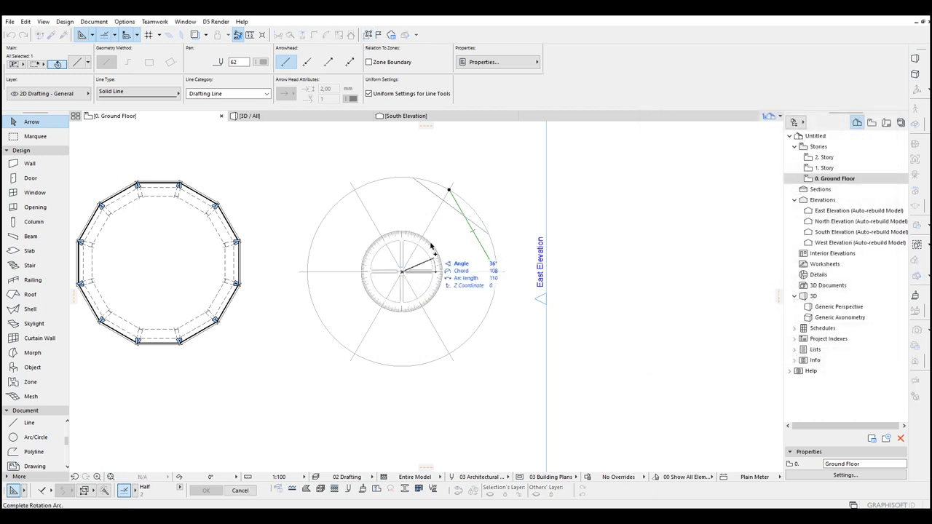
{"action": "left_click", "coordinate": [446, 312]}
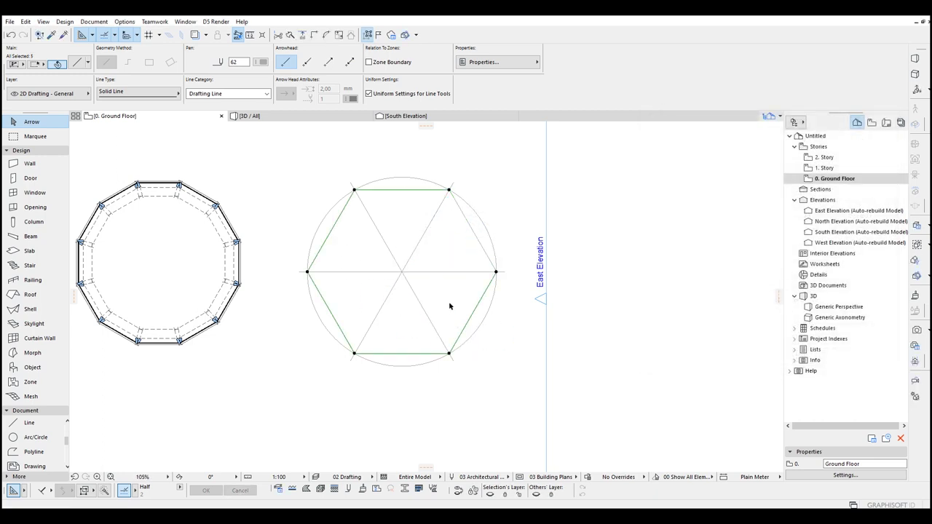
{"action": "key", "text": "Escape"}
- Rotate the whole circle, spokes and hexagon about their centre by one half sector so a hexagon vertex points straight up
{"action": "middle_click_drag", "start_coordinate": [514, 272], "coordinate": [477, 284]}
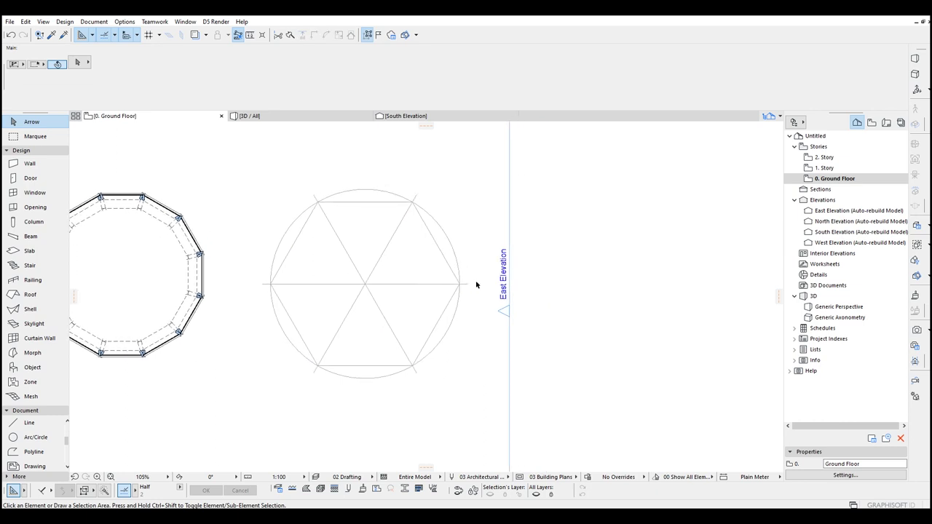
{"action": "left_click_drag", "start_coordinate": [467, 406], "coordinate": [268, 164]}
{"action": "key", "text": "ctrl+e"}
{"action": "left_click", "coordinate": [364, 284]}
{"action": "left_click", "coordinate": [293, 242]}
{"action": "left_click", "coordinate": [249, 285]}
- Move the rotated radial layout horizontally to the far side of the East Elevation marker
{"action": "scroll", "coordinate": [364, 299], "scroll_direction": "down", "scroll_amount": 3}
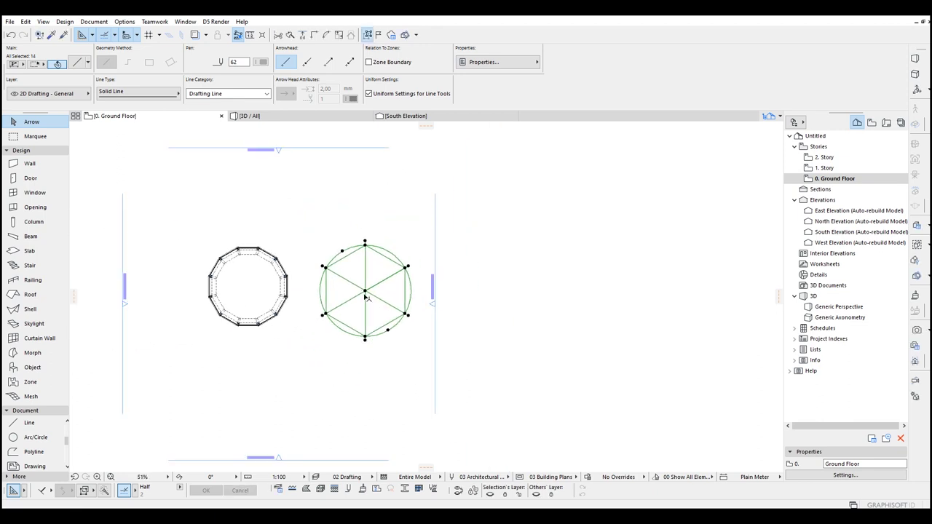
{"action": "key", "text": "ctrl+d"}
{"action": "left_click", "coordinate": [365, 291]}
{"action": "left_click", "coordinate": [522, 292]}
{"action": "scroll", "coordinate": [597, 281], "scroll_direction": "up", "scroll_amount": 4}
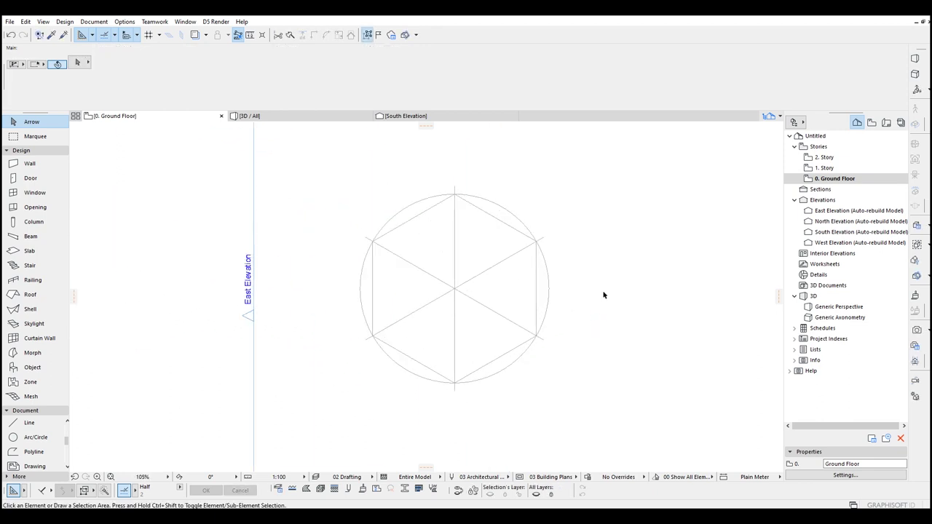
- Move the South Elevation marker from below the dome to just beneath the hexagonal layout
{"action": "scroll", "coordinate": [603, 295], "scroll_direction": "down", "scroll_amount": 4}
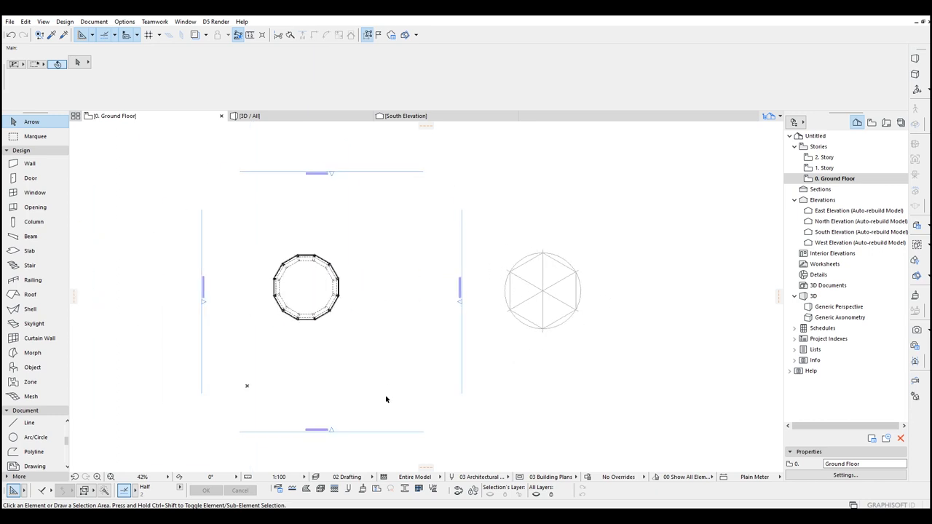
{"action": "left_click", "coordinate": [353, 432]}
{"action": "left_click", "coordinate": [354, 433]}
{"action": "left_click", "coordinate": [581, 343]}
{"action": "left_click", "coordinate": [619, 268]}
{"action": "left_click_drag", "start_coordinate": [488, 217], "coordinate": [596, 361]}
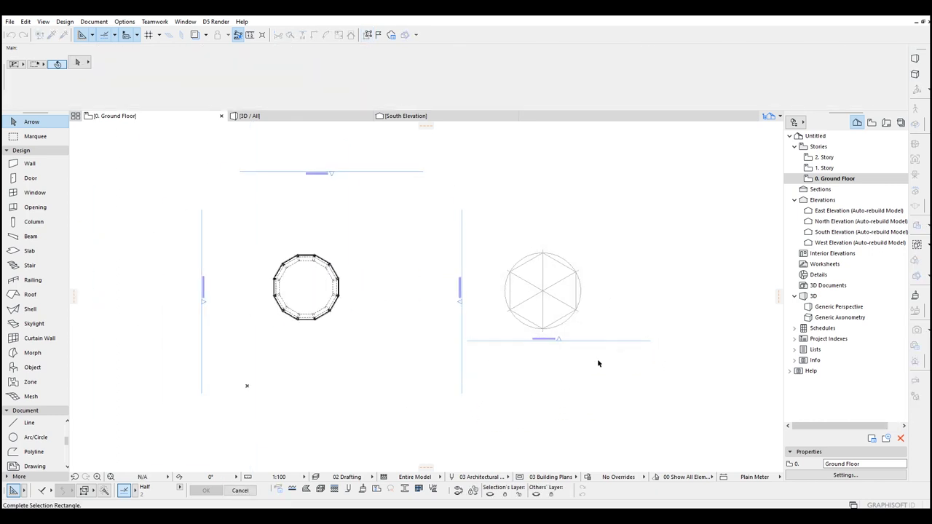
{"action": "scroll", "coordinate": [589, 317], "scroll_direction": "up", "scroll_amount": 3}
{"action": "scroll", "coordinate": [588, 316], "scroll_direction": "up", "scroll_amount": 1}
{"action": "left_click", "coordinate": [617, 286]}
- Draw a horizontal line from the hexagon's centre eastward, nearly three circle diameters long
{"action": "middle_click_drag", "start_coordinate": [641, 360], "coordinate": [574, 373]}
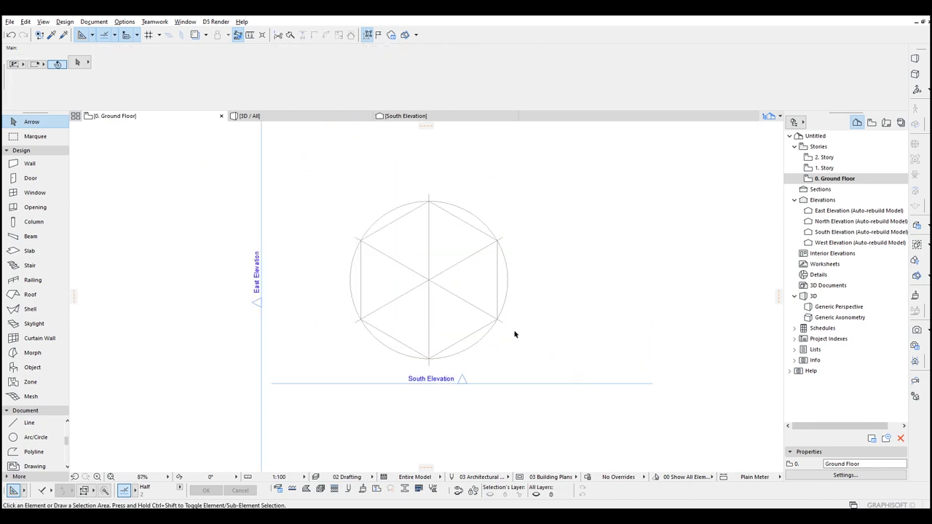
{"action": "key", "text": "l"}
{"action": "scroll", "coordinate": [367, 278], "scroll_direction": "up", "scroll_amount": 3}
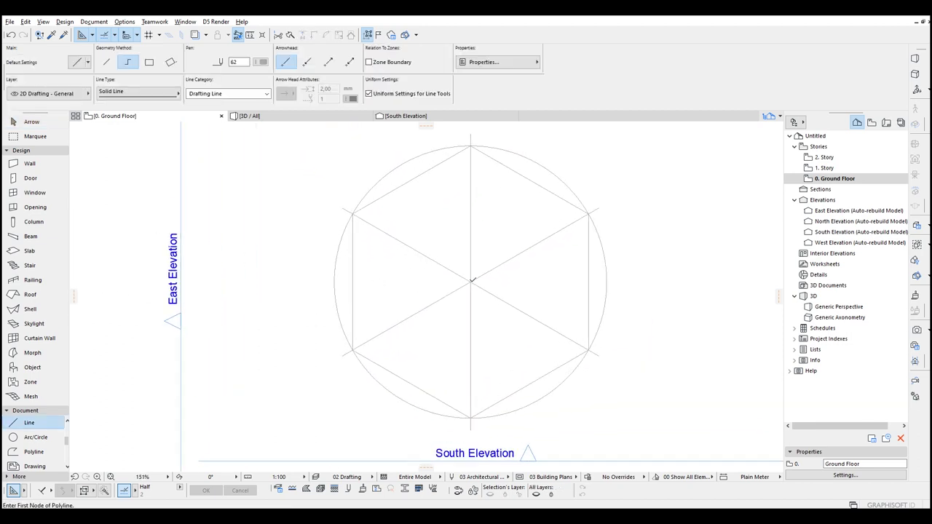
{"action": "left_click", "coordinate": [473, 280]}
{"action": "scroll", "coordinate": [276, 282], "scroll_direction": "down", "scroll_amount": 6}
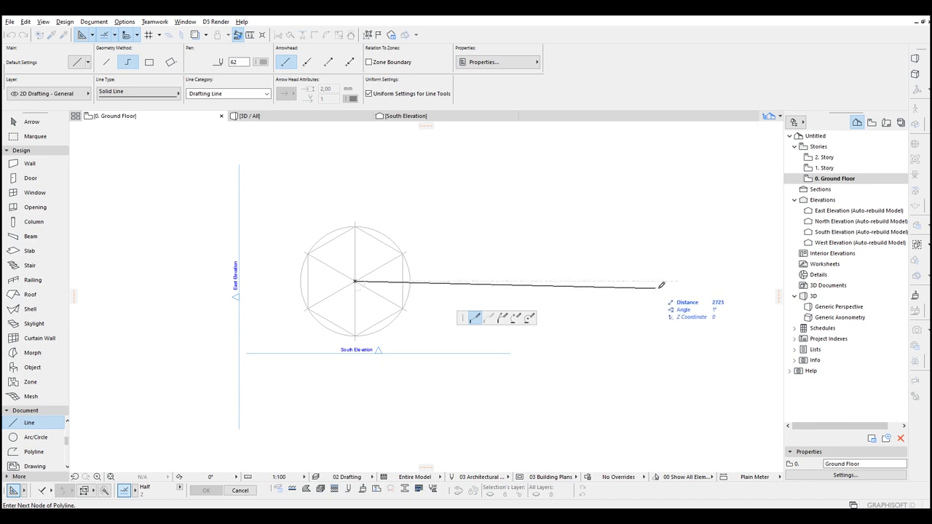
{"action": "double_click", "coordinate": [668, 282]}
{"action": "key", "text": "Escape"}
- Stretch the long horizontal line's start point from the hexagon's centre westward to just beyond the circle
{"action": "left_click", "coordinate": [428, 281]}
{"action": "left_click", "coordinate": [354, 282]}
{"action": "left_click", "coordinate": [284, 282]}
{"action": "key", "text": "Escape"}
- Draw an arc of about 2386 radius centred on the long horizontal line, spanning the hexagon's two western vertices
{"action": "scroll", "coordinate": [284, 281], "scroll_direction": "down", "scroll_amount": 1}
{"action": "middle_click_drag", "start_coordinate": [517, 281], "coordinate": [459, 296]}
{"action": "key", "text": "c"}
{"action": "left_click", "coordinate": [464, 295]}
{"action": "scroll", "coordinate": [279, 292], "scroll_direction": "up", "scroll_amount": 3}
{"action": "scroll", "coordinate": [220, 293], "scroll_direction": "up", "scroll_amount": 3}
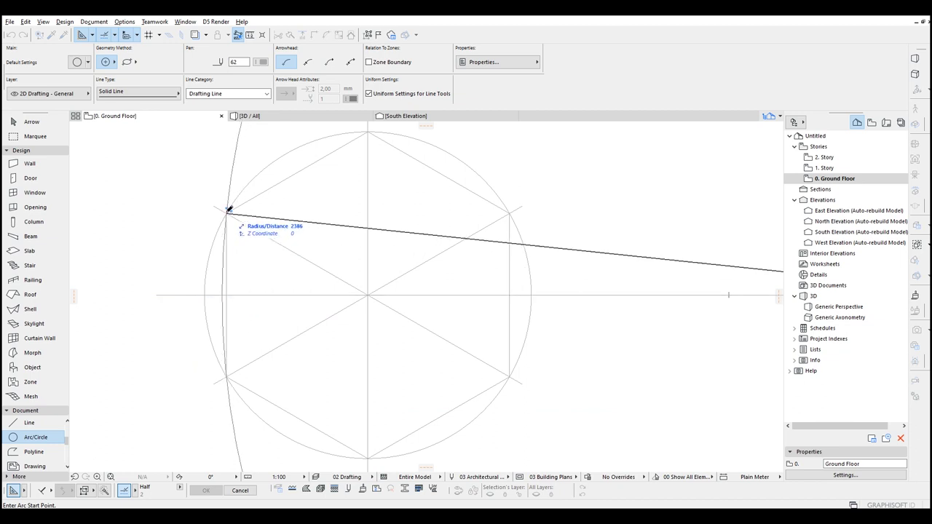
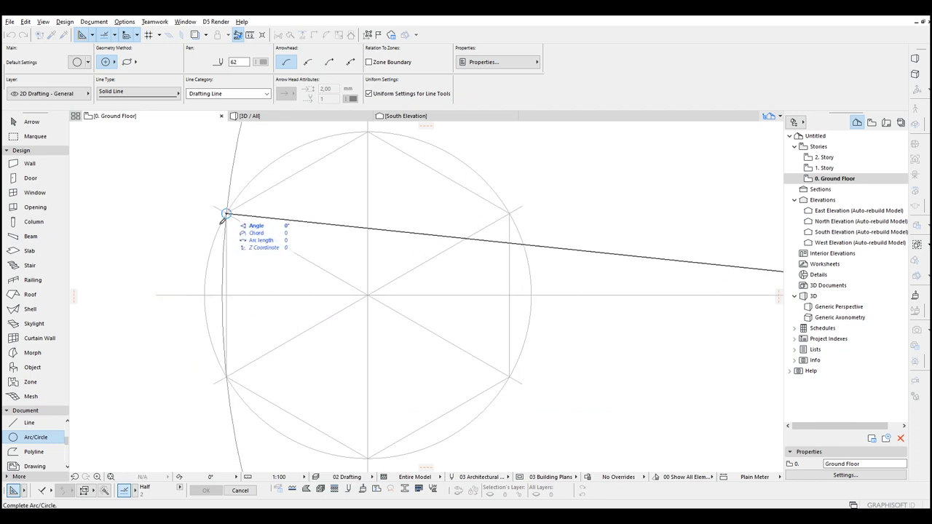
{"action": "left_click", "coordinate": [227, 376]}
- Select the complete hexagonal layout with the long line and the shallow arc, and copy it
{"action": "scroll", "coordinate": [288, 332], "scroll_direction": "down", "scroll_amount": 4}
{"action": "key", "text": "Escape"}
{"action": "left_click_drag", "start_coordinate": [587, 355], "coordinate": [332, 265]}
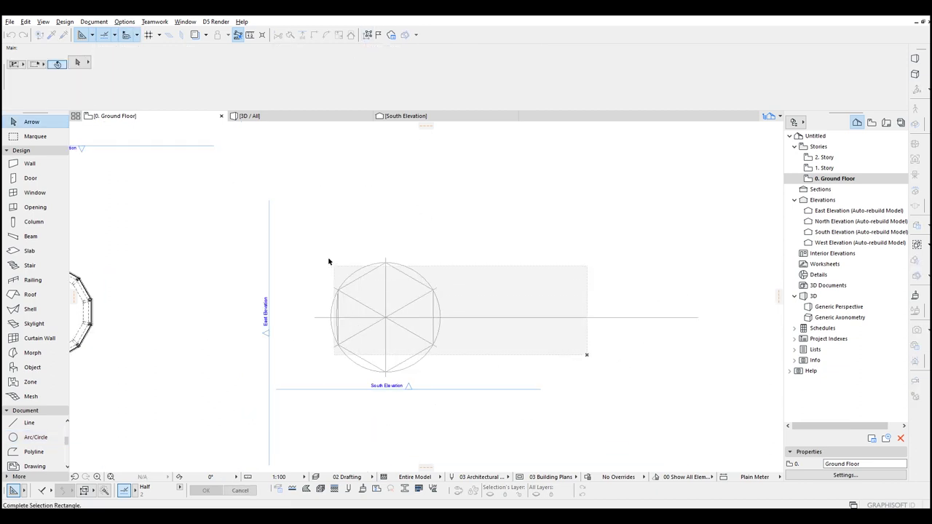
{"action": "left_click", "coordinate": [331, 266]}
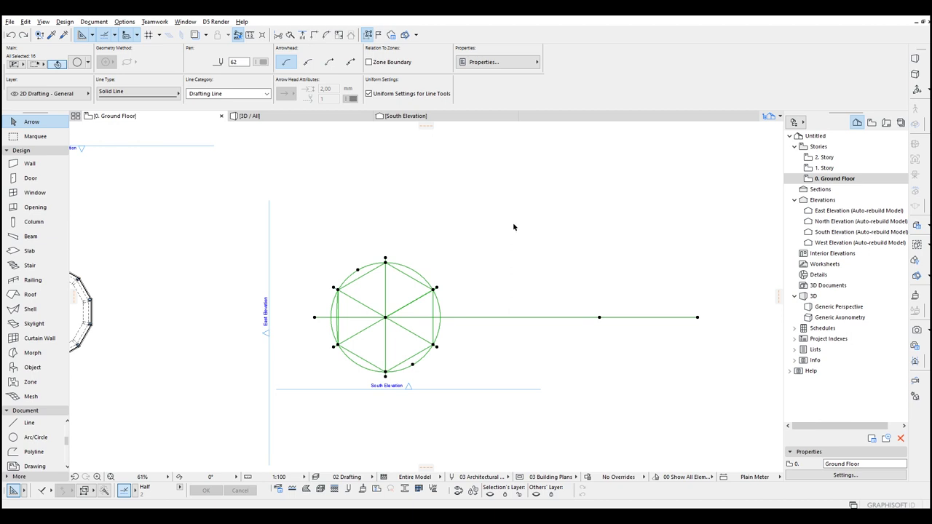
- Create a new complex profile in the Profile Manager with the name New Profile
{"action": "left_click", "coordinate": [125, 22]}
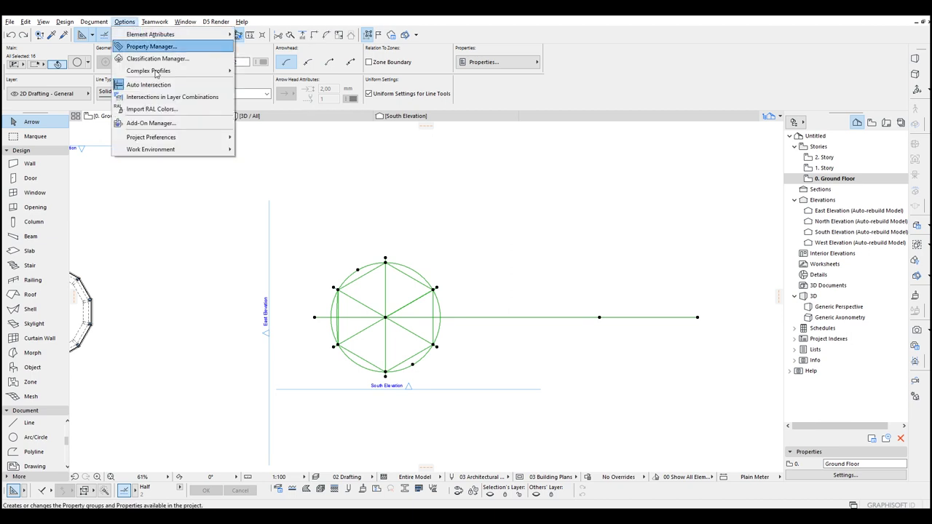
{"action": "mouse_move", "coordinate": [182, 70]}
{"action": "left_click", "coordinate": [288, 73]}
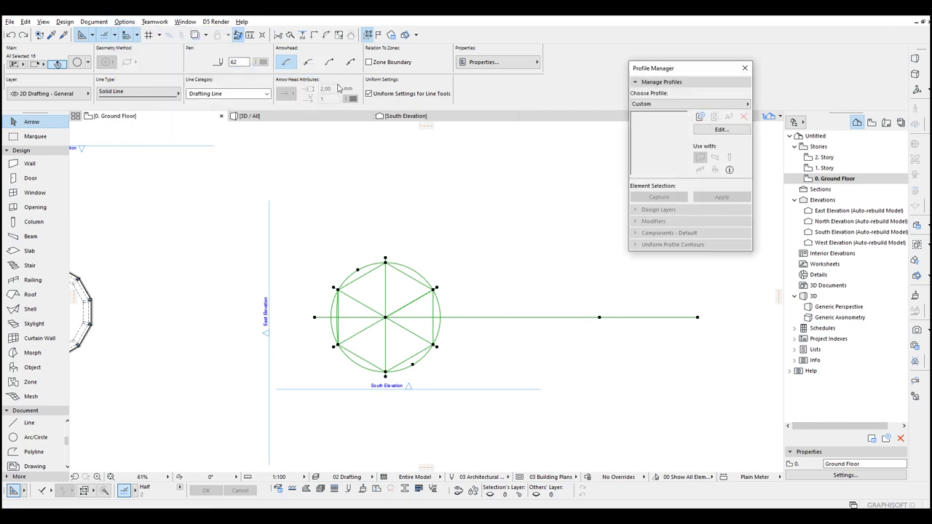
{"action": "left_click", "coordinate": [699, 118]}
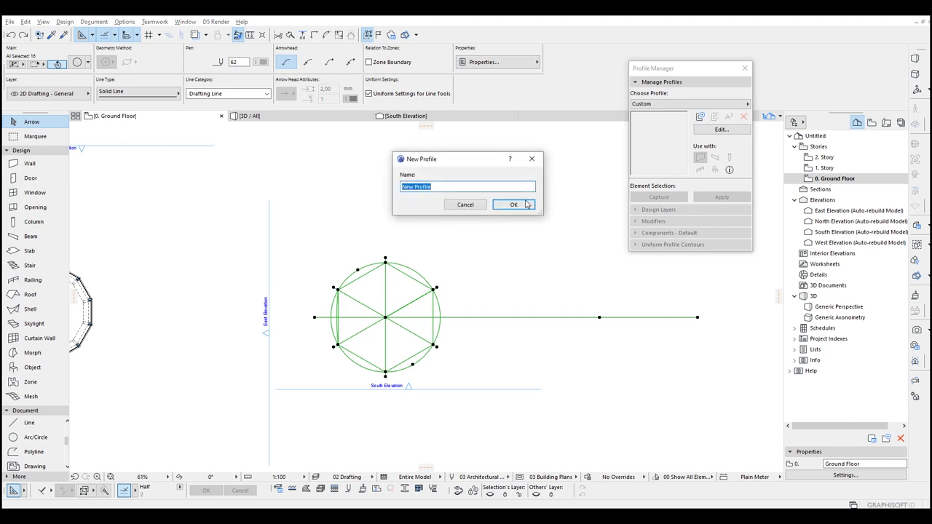
{"action": "left_click", "coordinate": [514, 205]}
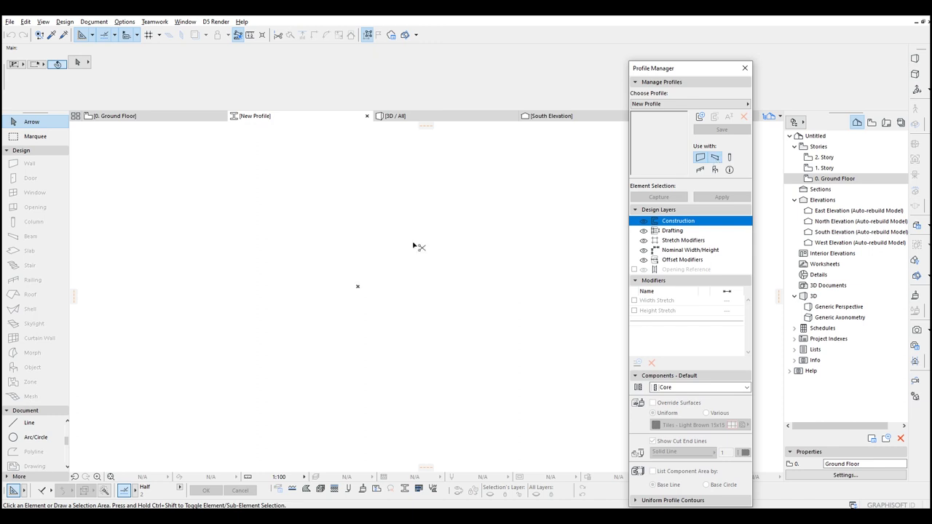
- Paste the copied layout into the profile editor with the hexagon's centre on the origin
{"action": "key", "text": "ctrl+v"}
{"action": "left_click", "coordinate": [524, 252]}
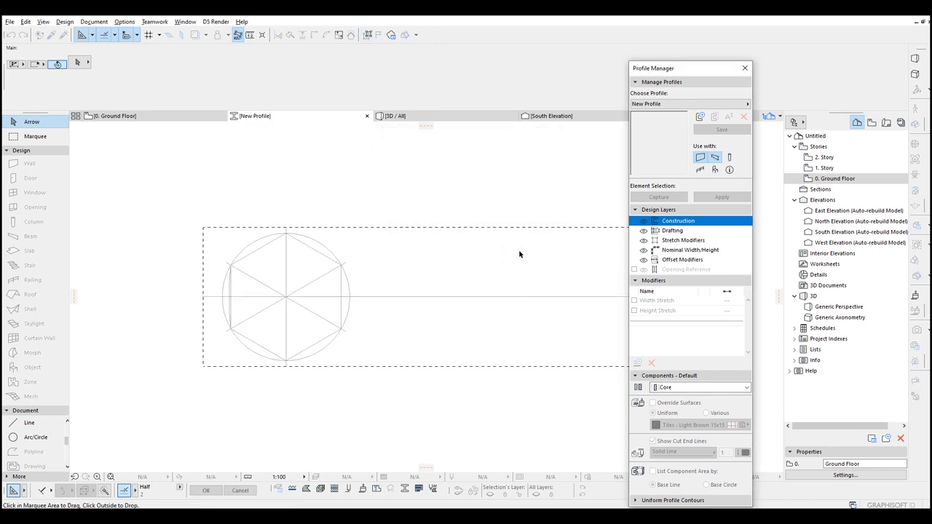
{"action": "left_click", "coordinate": [393, 274]}
{"action": "left_click", "coordinate": [255, 317]}
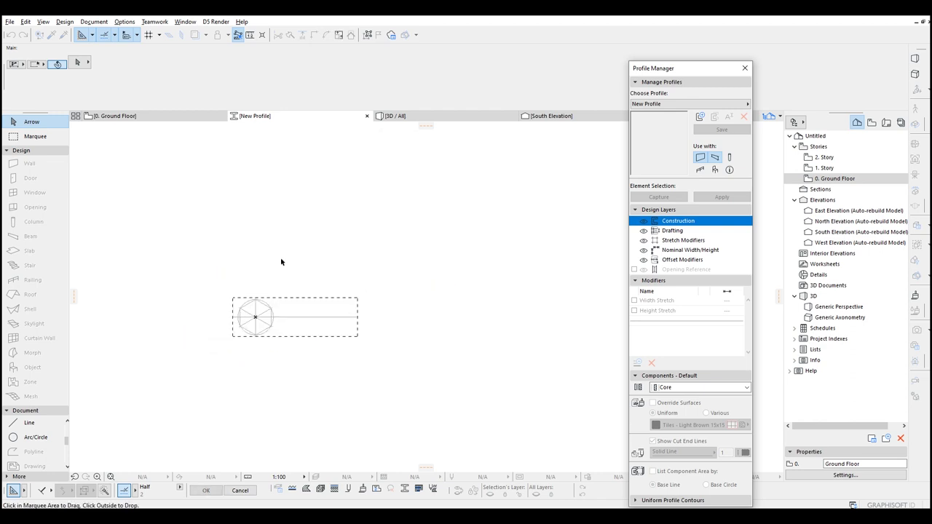
{"action": "key", "text": "Escape"}
- Move the circle, hexagon, spokes and arc horizontally so the arc's midpoint sits on the profile origin
{"action": "scroll", "coordinate": [246, 328], "scroll_direction": "up", "scroll_amount": 3}
{"action": "scroll", "coordinate": [237, 322], "scroll_direction": "up", "scroll_amount": 2}
{"action": "left_click_drag", "start_coordinate": [165, 191], "coordinate": [405, 407]}
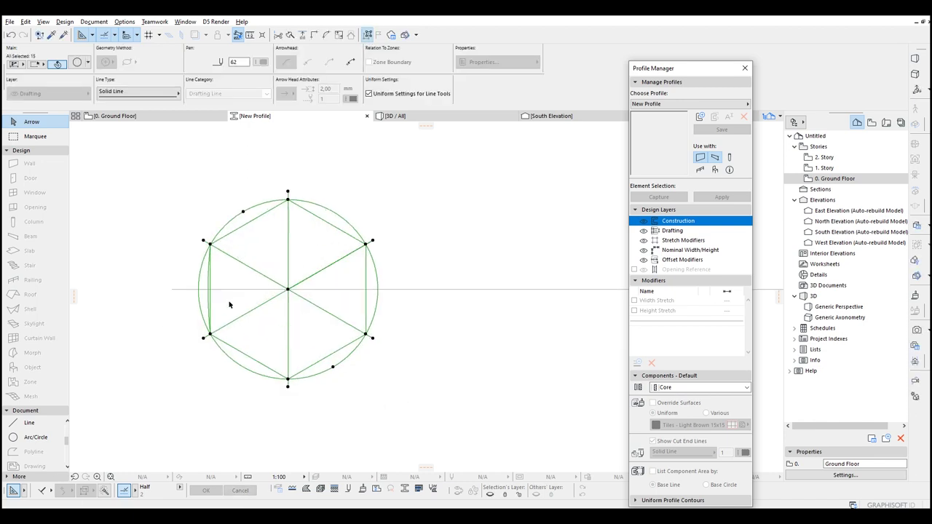
{"action": "scroll", "coordinate": [230, 304], "scroll_direction": "up", "scroll_amount": 2}
{"action": "key", "text": "ctrl+d"}
{"action": "left_click", "coordinate": [182, 275]}
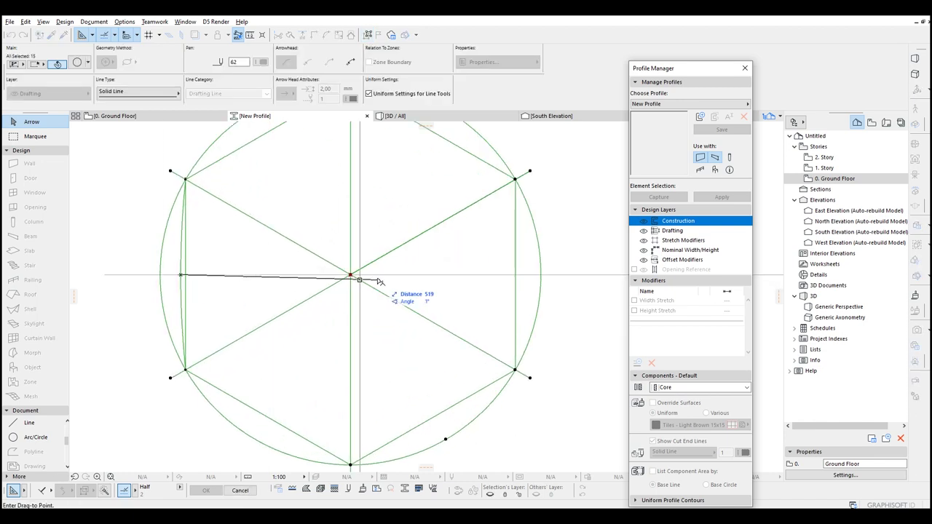
{"action": "left_click", "coordinate": [354, 276]}
{"action": "left_click", "coordinate": [287, 240]}
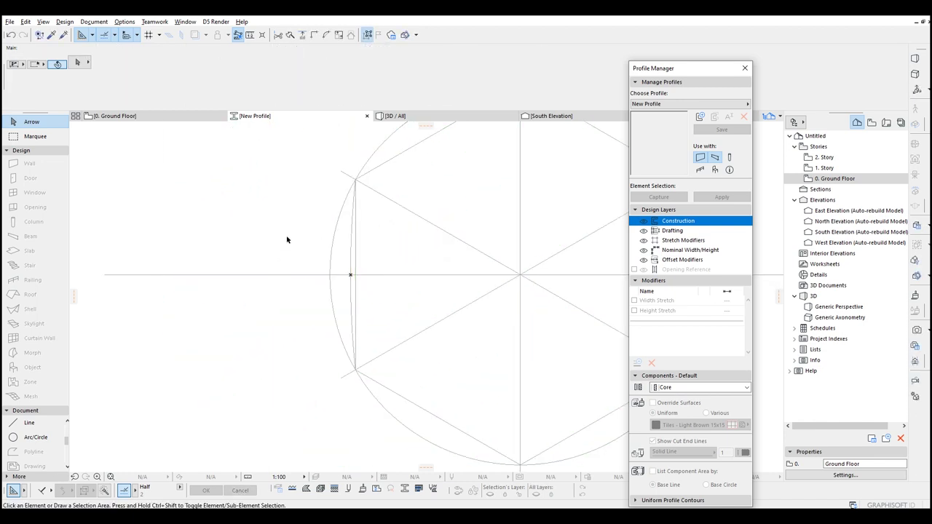
- Draw two vertical lines upward from the horizontal line, one at the profile origin and one at the hexagon's centre
{"action": "left_click", "coordinate": [320, 274], "text": "alt"}
{"action": "left_click", "coordinate": [350, 274]}
{"action": "scroll", "coordinate": [360, 271], "scroll_direction": "down", "scroll_amount": 4}
{"action": "middle_click_drag", "start_coordinate": [376, 168], "coordinate": [351, 223]}
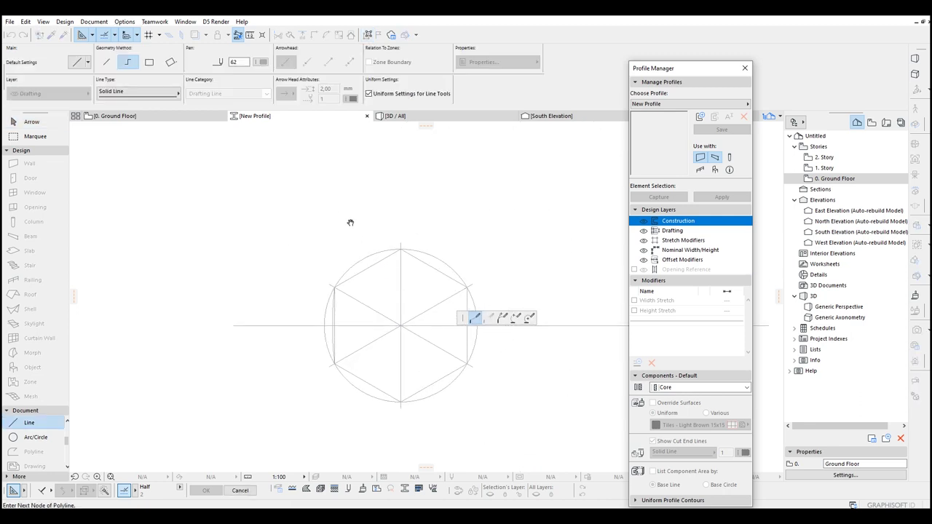
{"action": "double_click", "coordinate": [334, 220]}
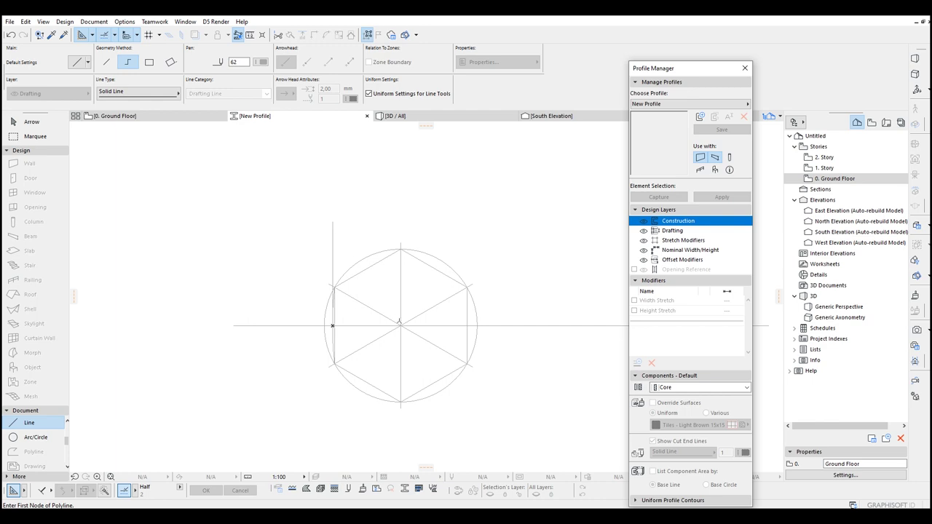
{"action": "left_click", "coordinate": [402, 325]}
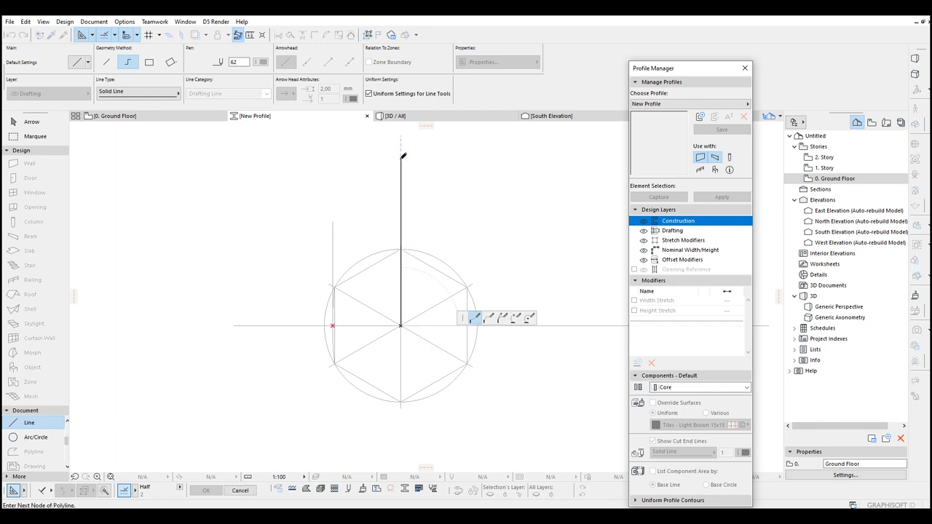
{"action": "double_click", "coordinate": [400, 159]}
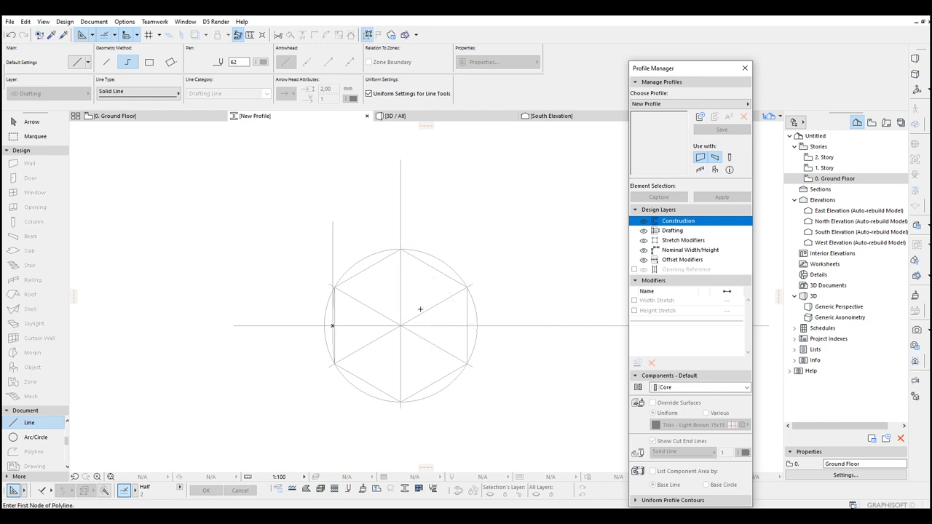
- Delete the circle, hexagon, spokes and arc from the profile, keeping the horizontal line and the two vertical lines
{"action": "scroll", "coordinate": [364, 316], "scroll_direction": "up", "scroll_amount": 1}
{"action": "key", "text": "Escape"}
{"action": "left_click_drag", "start_coordinate": [274, 223], "coordinate": [542, 433]}
{"action": "left_click", "coordinate": [542, 435]}
{"action": "key", "text": "Delete"}
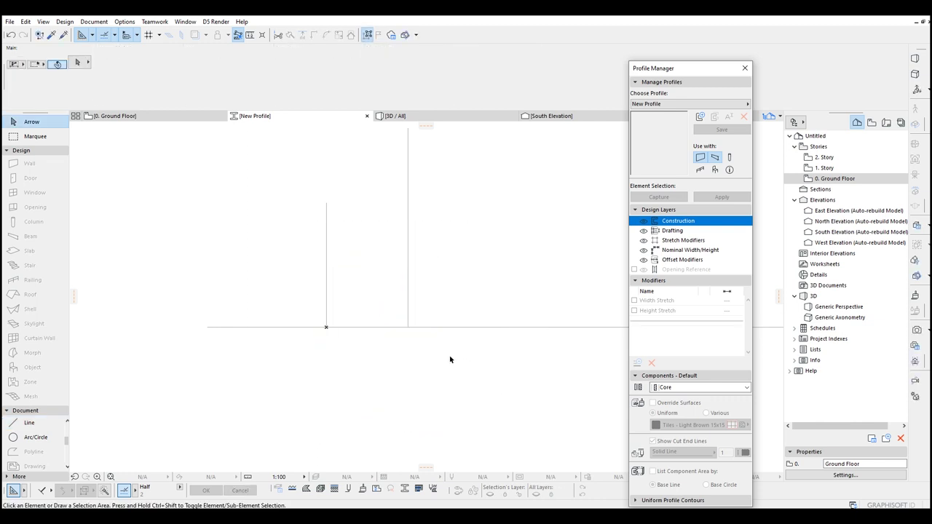
- Draw a slanted line from the profile origin up to the taller vertical line at the hexagon's centre
{"action": "middle_click_drag", "start_coordinate": [430, 318], "coordinate": [429, 343]}
{"action": "key", "text": "l"}
{"action": "left_click", "coordinate": [324, 351]}
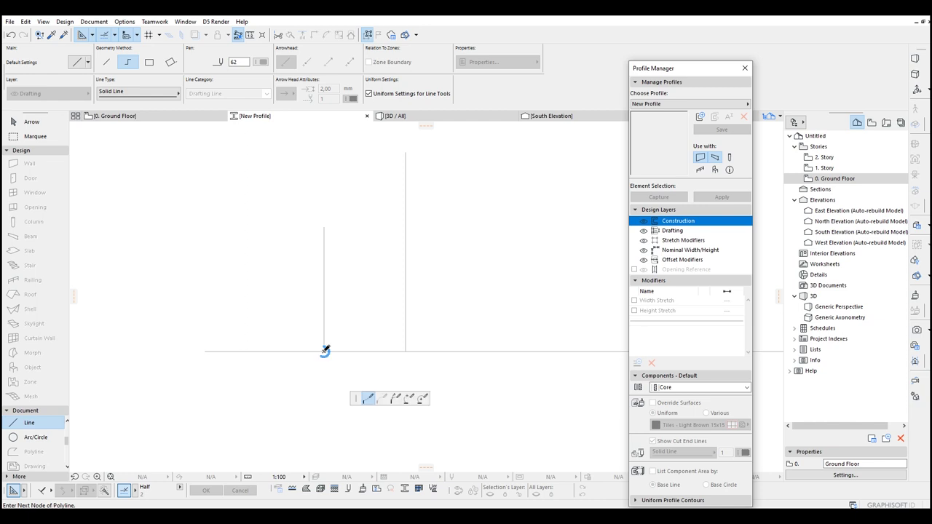
{"action": "double_click", "coordinate": [406, 174]}
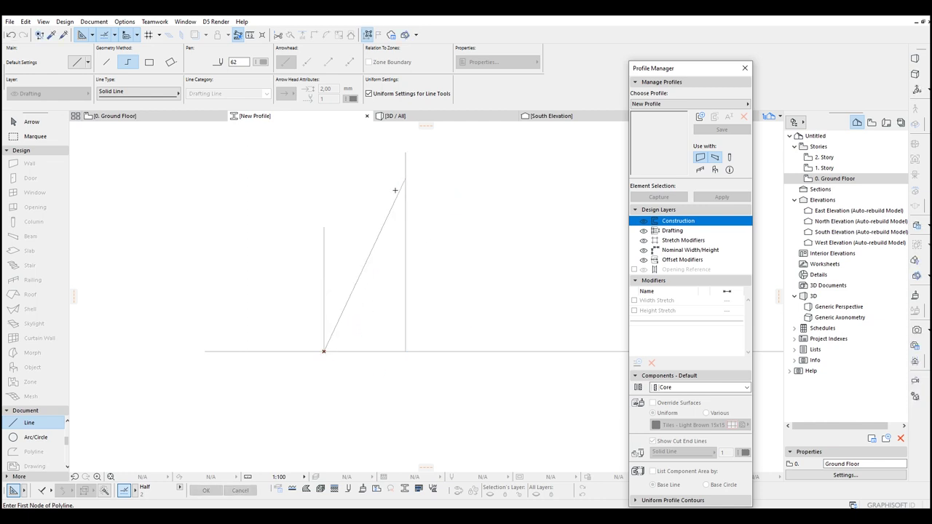
- Curve the slanted line into an arc that bulges outward toward the shorter vertical line
{"action": "key", "text": "Escape"}
{"action": "left_click", "coordinate": [391, 211]}
{"action": "left_click", "coordinate": [390, 211]}
{"action": "left_click", "coordinate": [492, 321]}
- Lower the arc's upper endpoint by about 194 mm along the taller vertical line
{"action": "left_click", "coordinate": [405, 180]}
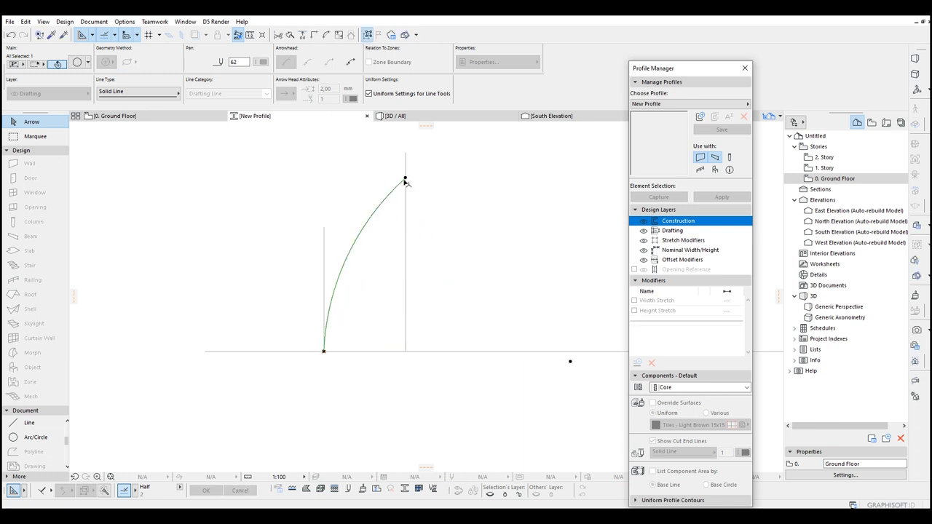
{"action": "left_click", "coordinate": [406, 180]}
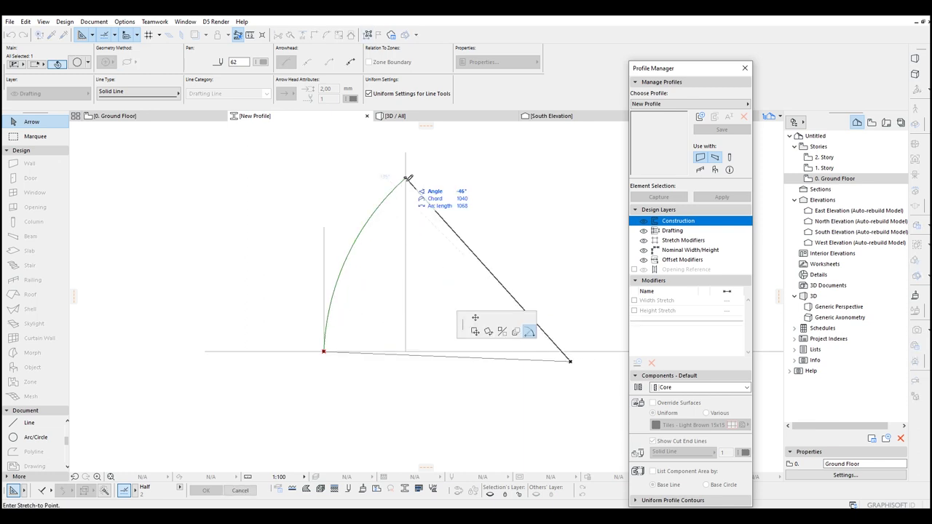
{"action": "left_click", "coordinate": [475, 317]}
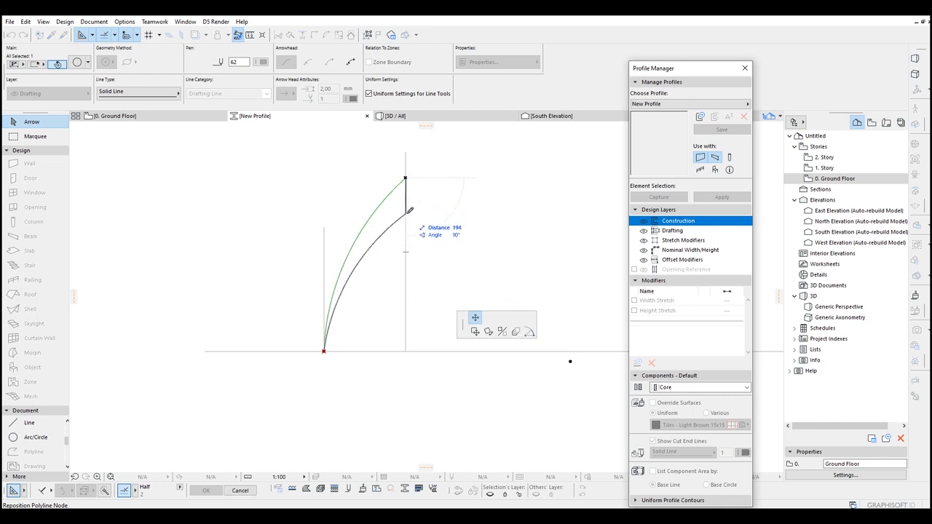
{"action": "left_click", "coordinate": [409, 211]}
- Draw a stepped polyline from a point on the upper arc: horizontal, vertically upward, and horizontal again to the arc's upper end
{"action": "scroll", "coordinate": [398, 225], "scroll_direction": "up", "scroll_amount": 3}
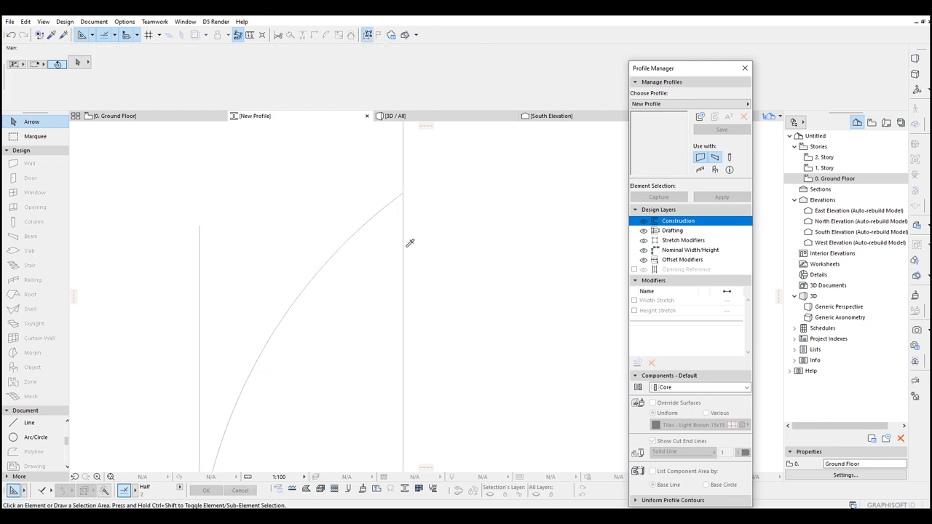
{"action": "left_click", "coordinate": [403, 247], "text": "alt"}
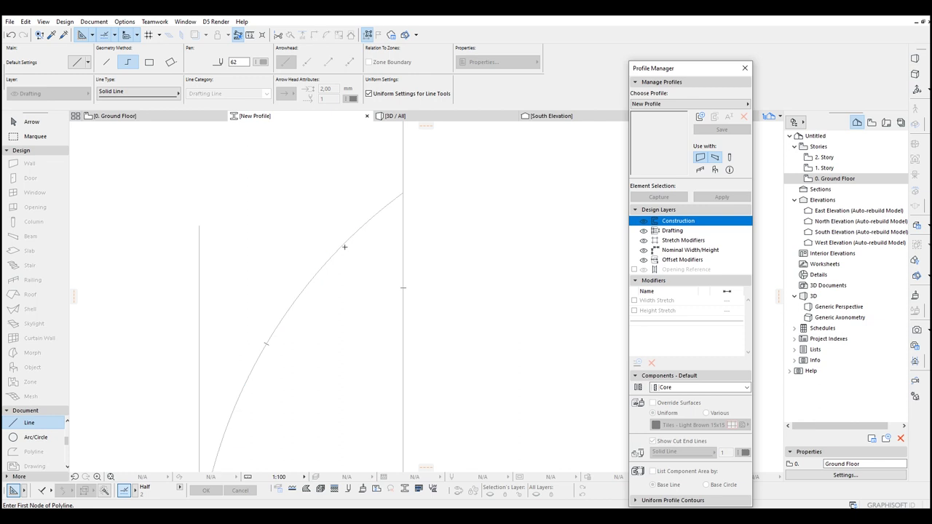
{"action": "left_click", "coordinate": [351, 237]}
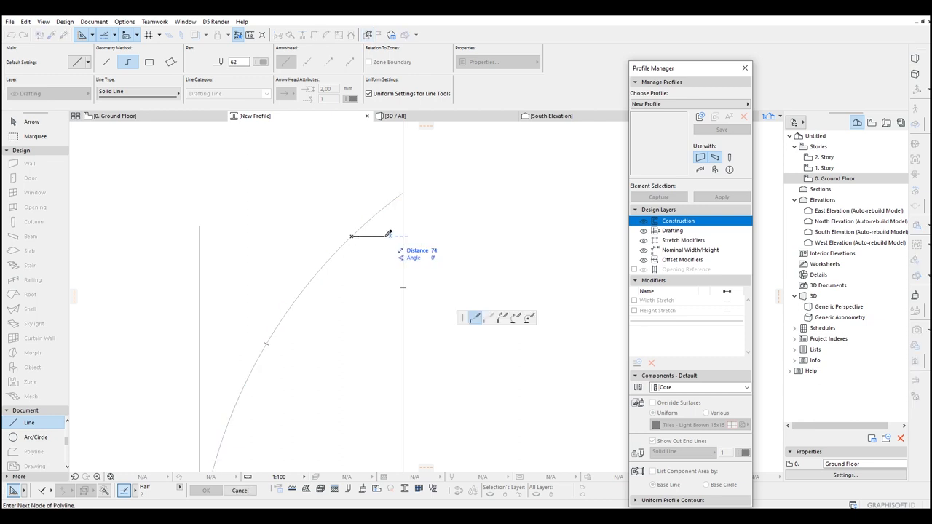
{"action": "left_click", "coordinate": [381, 236]}
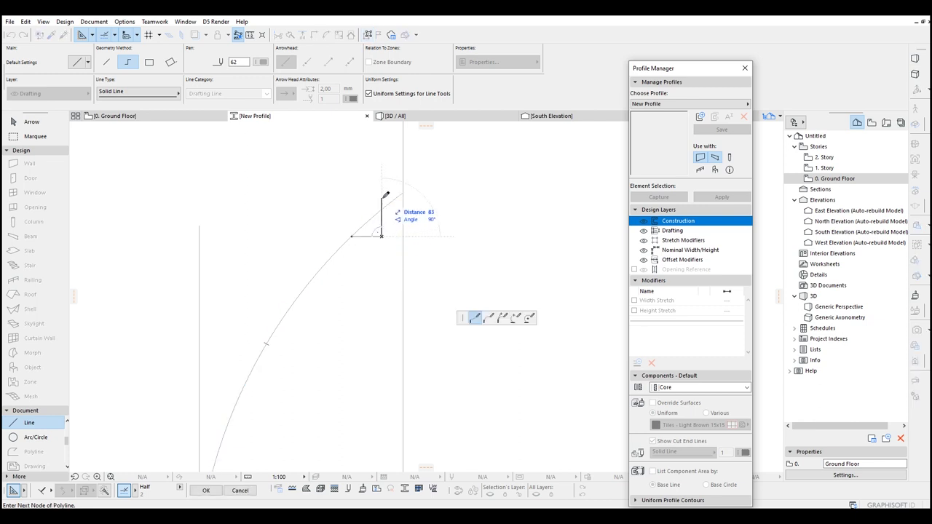
{"action": "left_click", "coordinate": [405, 193]}
{"action": "double_click", "coordinate": [404, 193]}
{"action": "scroll", "coordinate": [406, 201], "scroll_direction": "down", "scroll_amount": 1}
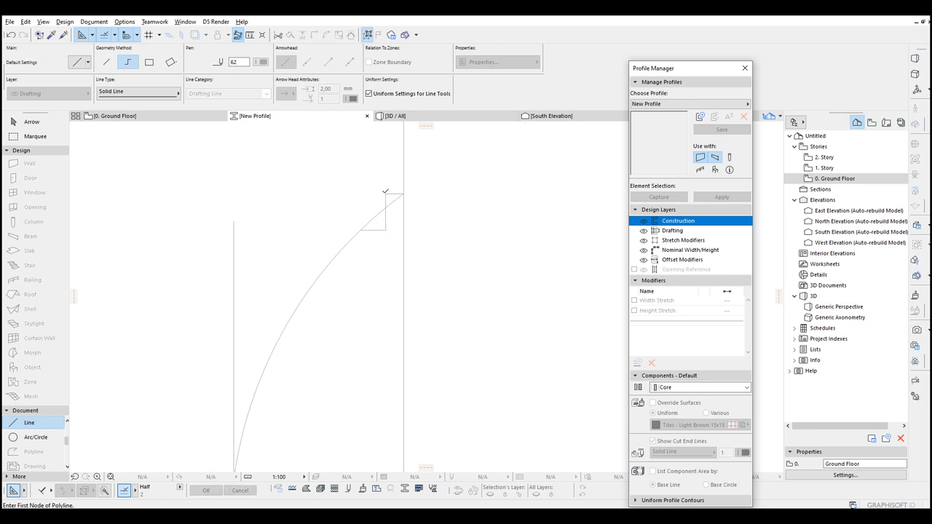
- Draw a slanted line from the step's upper corner to the taller vertical line and delete the step's short upper horizontal segment
{"action": "left_click", "coordinate": [386, 194]}
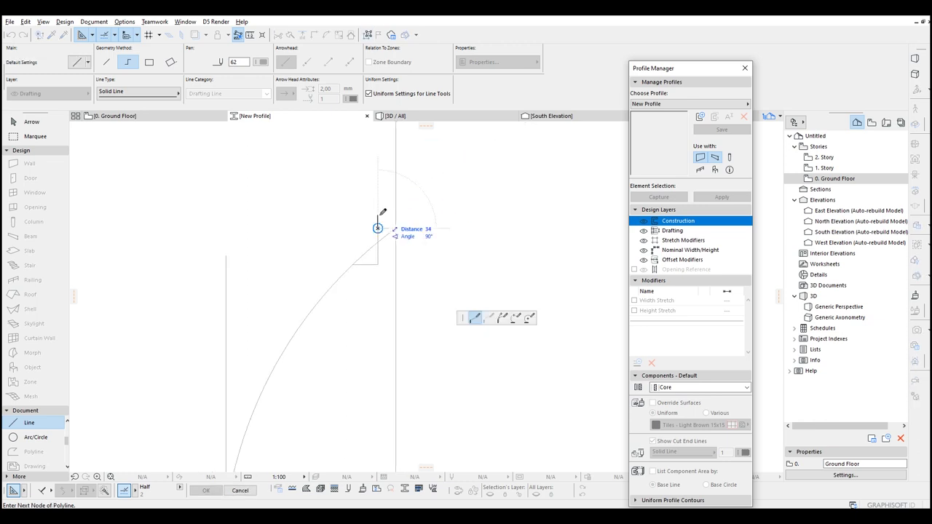
{"action": "double_click", "coordinate": [398, 197]}
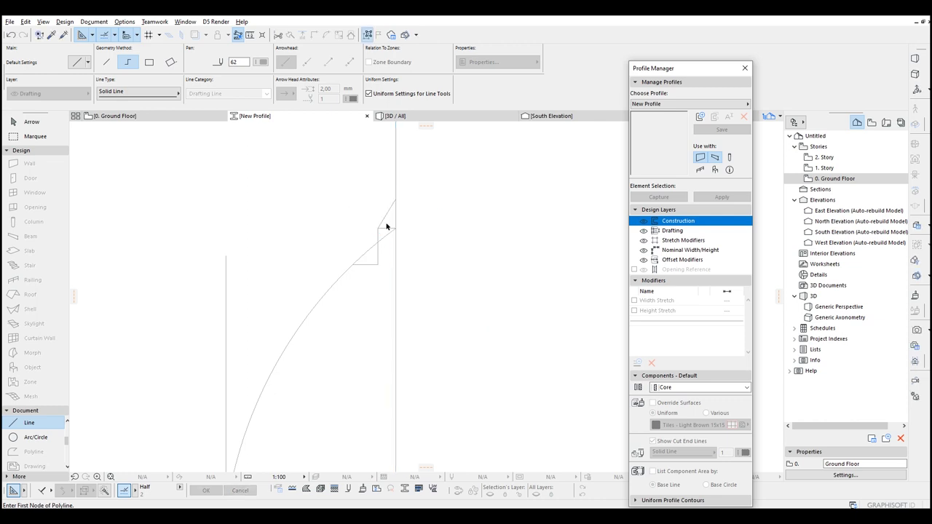
{"action": "key", "text": "Escape"}
{"action": "left_click", "coordinate": [387, 227]}
{"action": "middle_click_drag", "start_coordinate": [396, 251], "coordinate": [398, 246]}
- Shorten the arc along its curve so it ends at the start of the step's lower horizontal segment
{"action": "left_click", "coordinate": [389, 233]}
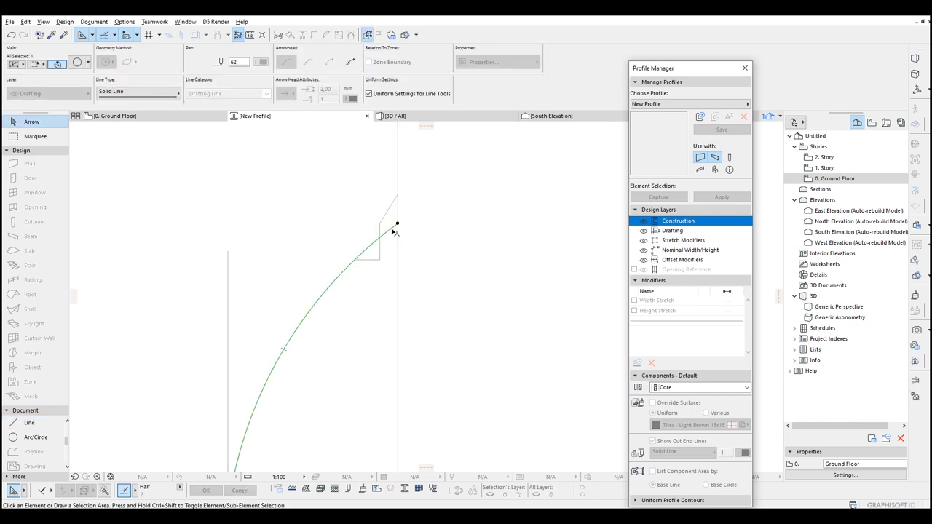
{"action": "left_click", "coordinate": [398, 224]}
{"action": "left_click", "coordinate": [530, 331]}
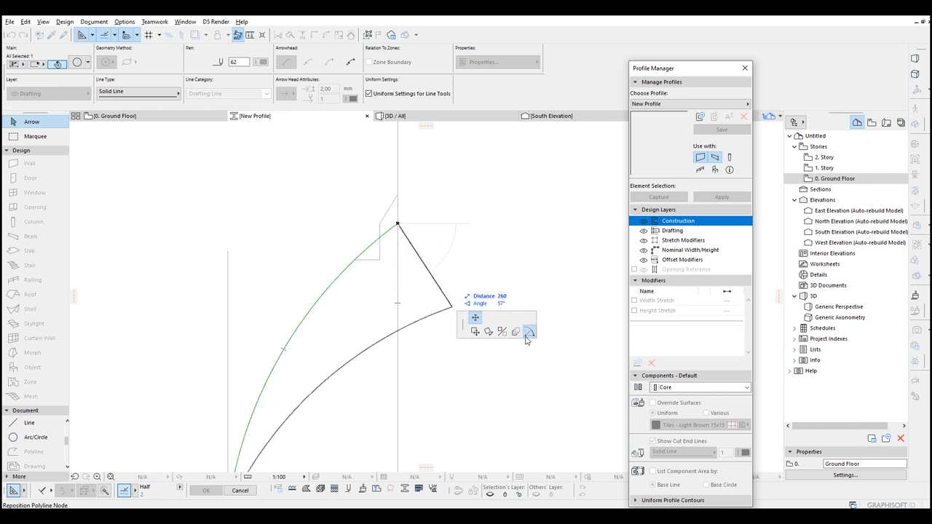
{"action": "left_click", "coordinate": [358, 259]}
{"action": "scroll", "coordinate": [434, 256], "scroll_direction": "down", "scroll_amount": 4}
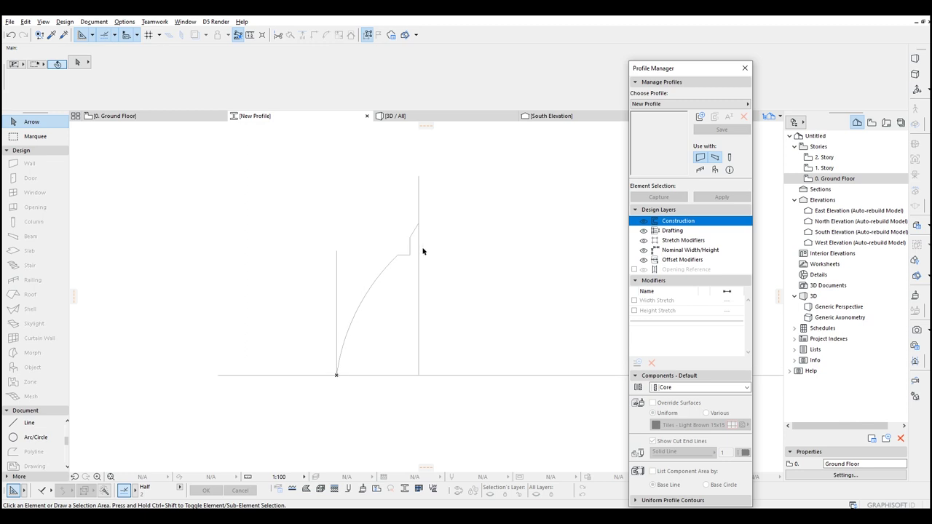
- Marquee the stepped tip of the outline and stretch it vertically downward twice, the second time by about 21 mm
{"action": "left_click", "coordinate": [35, 136]}
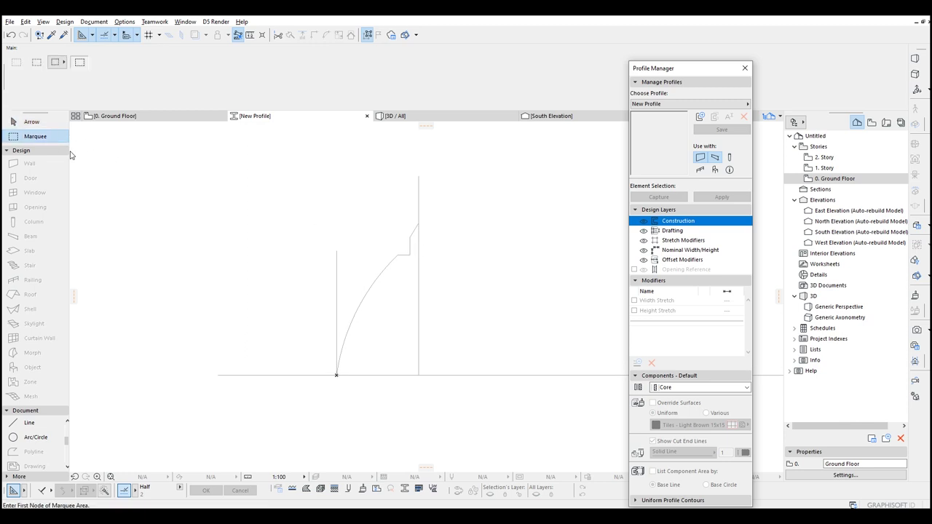
{"action": "left_click", "coordinate": [389, 215]}
{"action": "left_click", "coordinate": [447, 273]}
{"action": "key", "text": "ctrl+h"}
{"action": "left_click", "coordinate": [480, 240]}
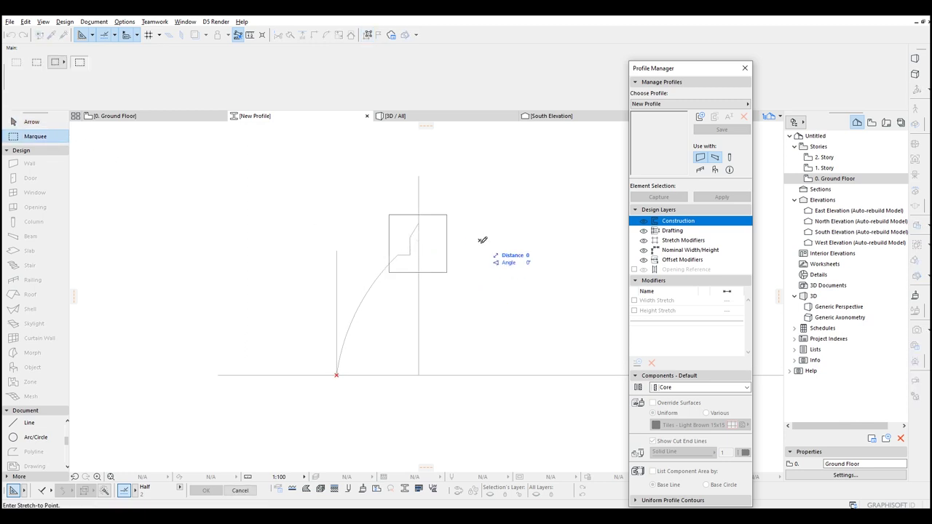
{"action": "left_click", "coordinate": [480, 253]}
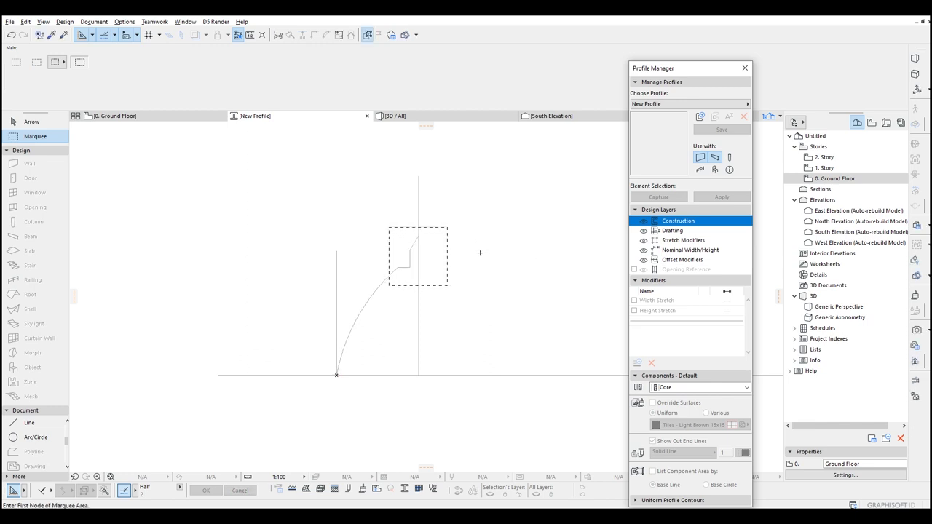
{"action": "key", "text": "ctrl+h"}
{"action": "left_click", "coordinate": [480, 253]}
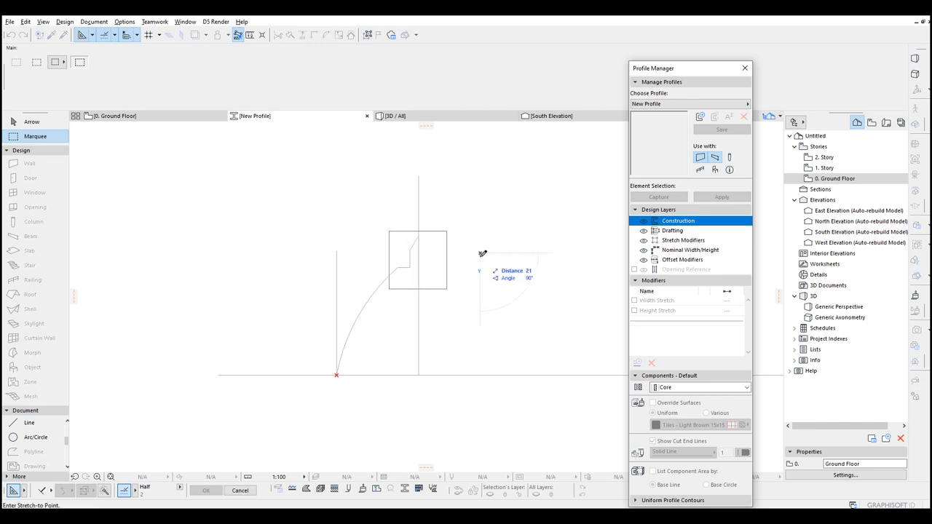
{"action": "left_click", "coordinate": [482, 253]}
{"action": "key", "text": "Escape"}
- Marquee only the step's corners, excluding the tip, and stretch them slightly horizontally away from the taller vertical line
{"action": "scroll", "coordinate": [410, 267], "scroll_direction": "up", "scroll_amount": 4}
{"action": "left_click", "coordinate": [33, 136]}
{"action": "left_click", "coordinate": [343, 227]}
{"action": "left_click", "coordinate": [406, 306]}
{"action": "key", "text": "ctrl+h"}
{"action": "left_click", "coordinate": [500, 301]}
{"action": "left_click", "coordinate": [514, 301]}
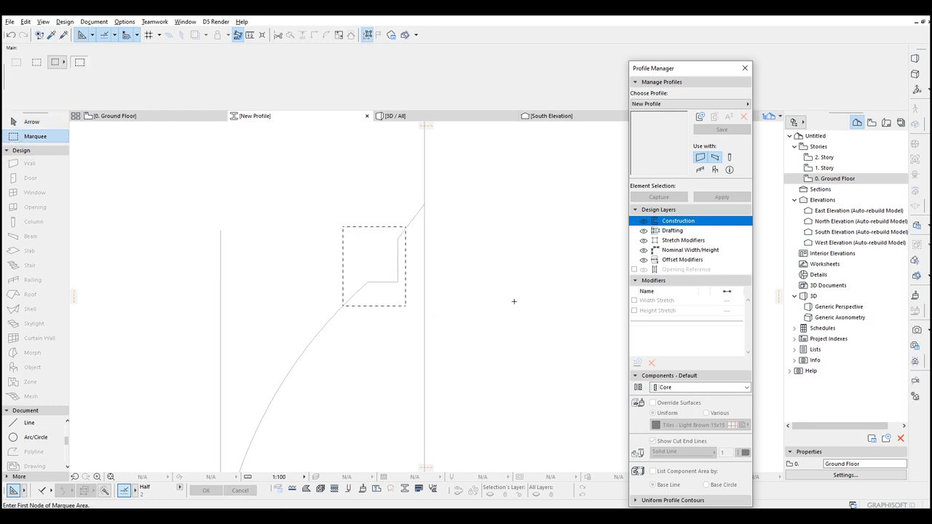
{"action": "key", "text": "Escape"}
{"action": "scroll", "coordinate": [489, 298], "scroll_direction": "down", "scroll_amount": 3}
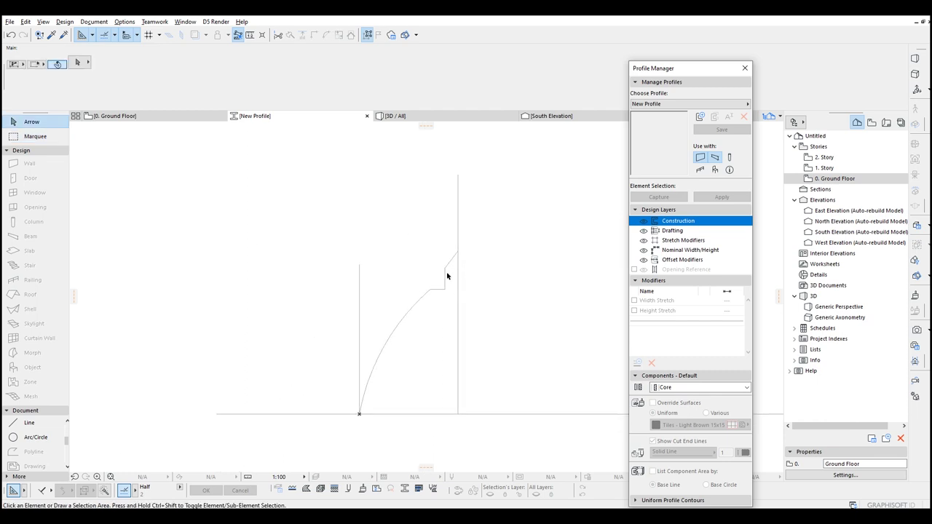
- Fill the area enclosed by the arc, stepped tip, taller vertical line and base line, and select the new fill
{"action": "scroll", "coordinate": [39, 459], "scroll_direction": "up", "scroll_amount": 1}
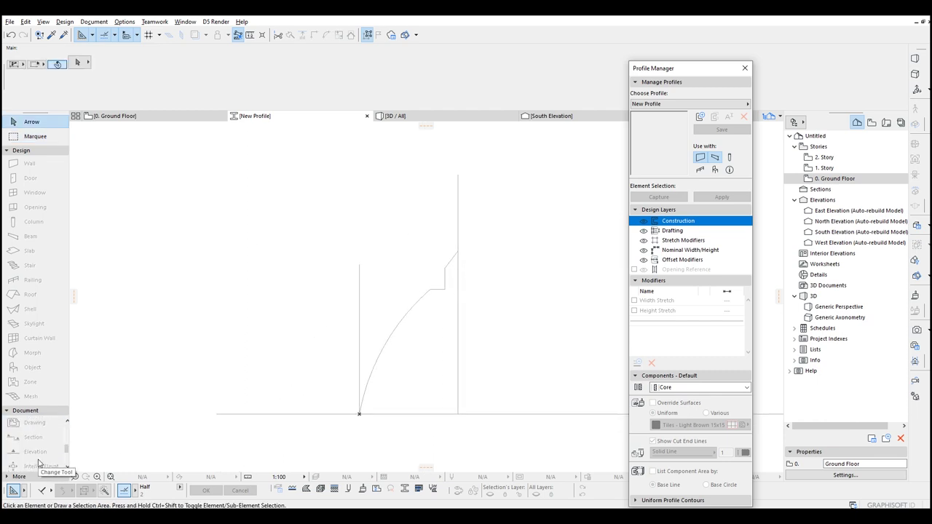
{"action": "scroll", "coordinate": [36, 458], "scroll_direction": "up", "scroll_amount": 2}
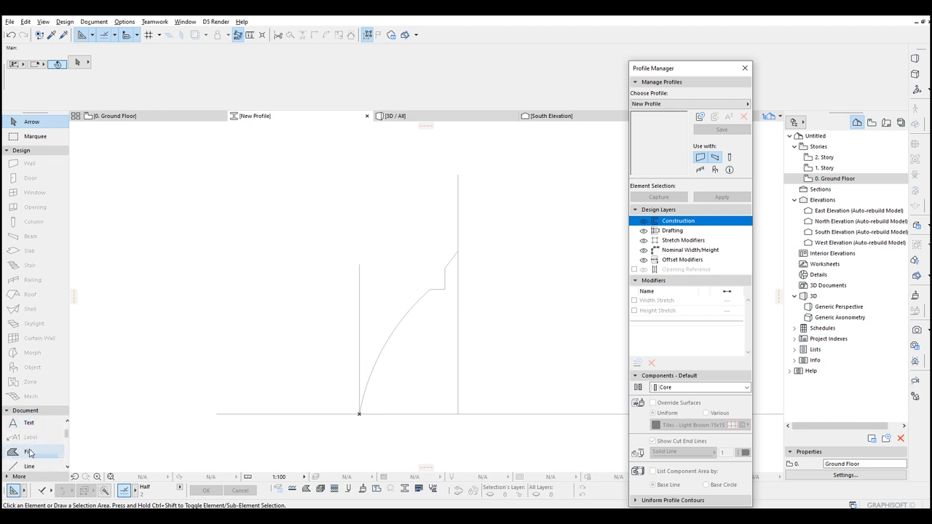
{"action": "left_click", "coordinate": [29, 452]}
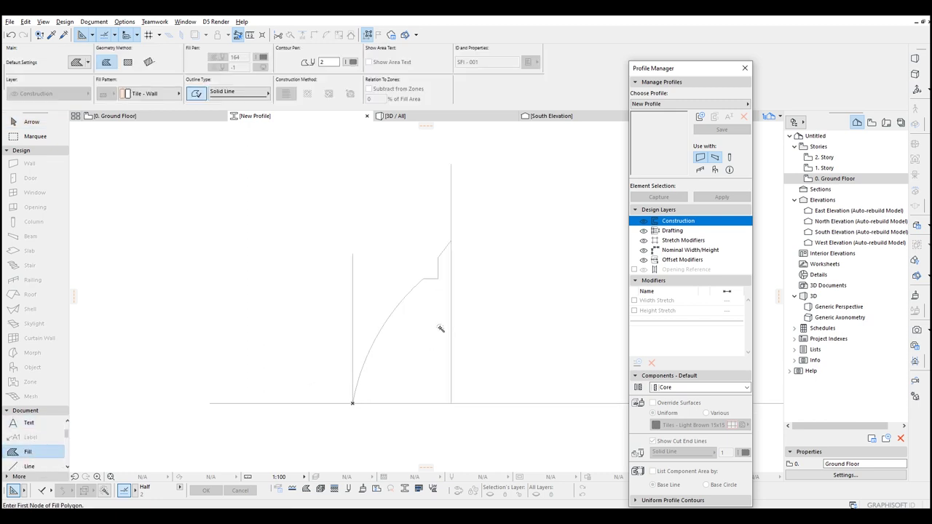
{"action": "left_click", "coordinate": [440, 328]}
{"action": "key", "text": "Escape"}
{"action": "left_click", "coordinate": [432, 332]}
- Create a copy of the profile fill with all edges offset inward by about 35 mm
{"action": "scroll", "coordinate": [353, 408], "scroll_direction": "up", "scroll_amount": 1}
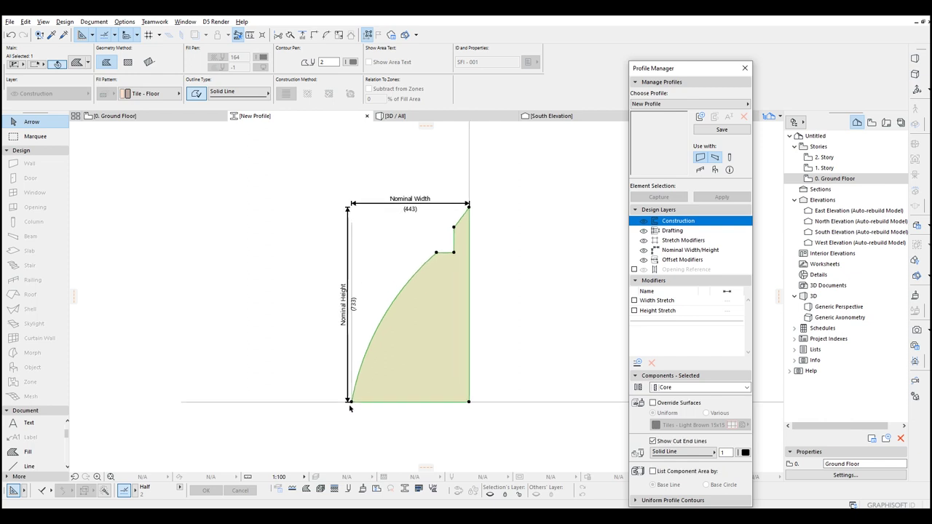
{"action": "key", "text": "ctrl+shift+d"}
{"action": "left_click", "coordinate": [378, 329]}
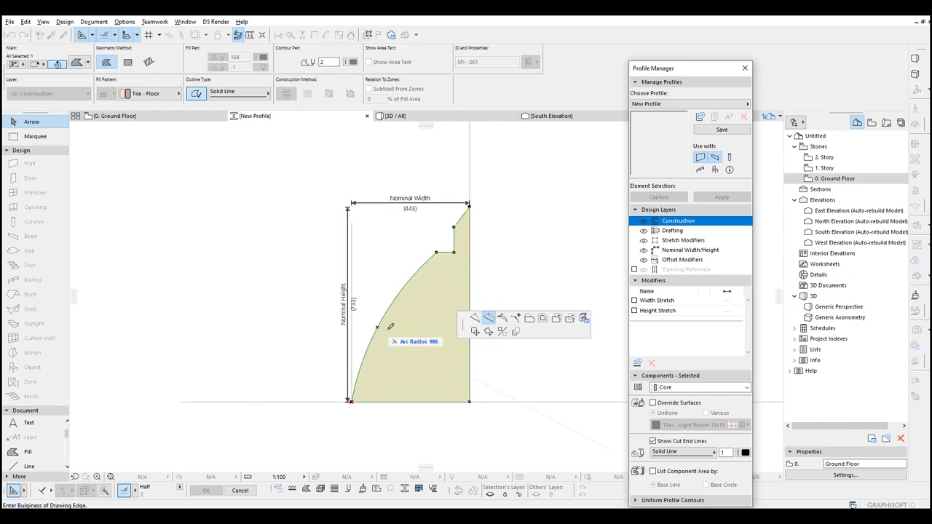
{"action": "left_click", "coordinate": [488, 318]}
{"action": "left_click", "coordinate": [543, 318]}
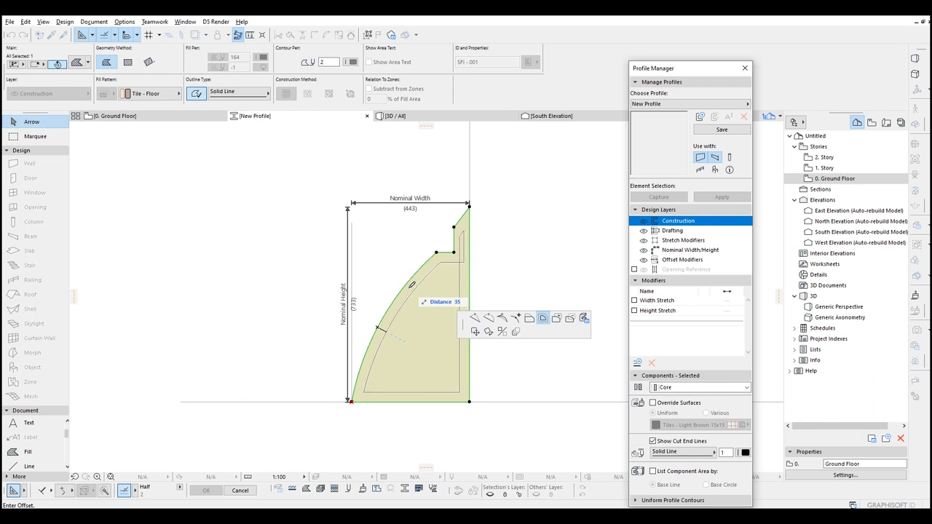
{"action": "left_click", "coordinate": [413, 284]}
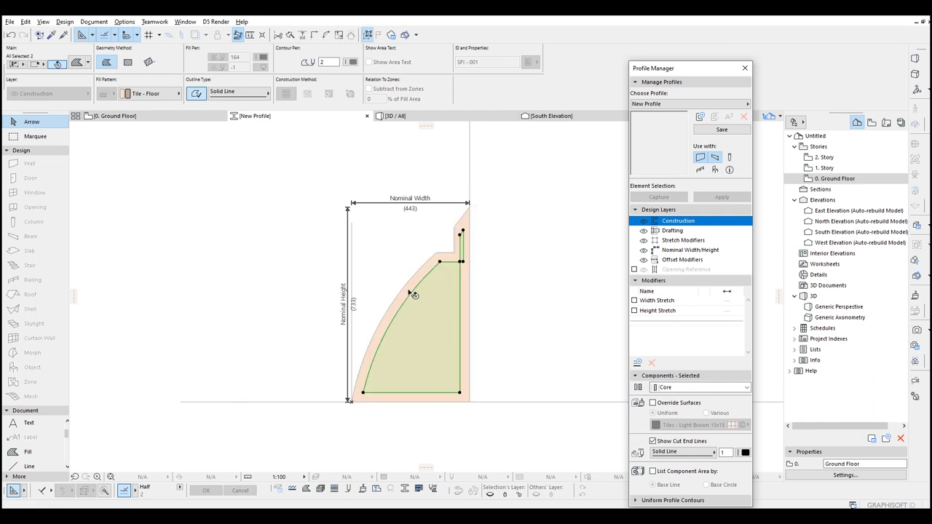
- Offset the bottom edge of the larger inner fill down to the profile's base line
{"action": "scroll", "coordinate": [435, 319], "scroll_direction": "up", "scroll_amount": 3}
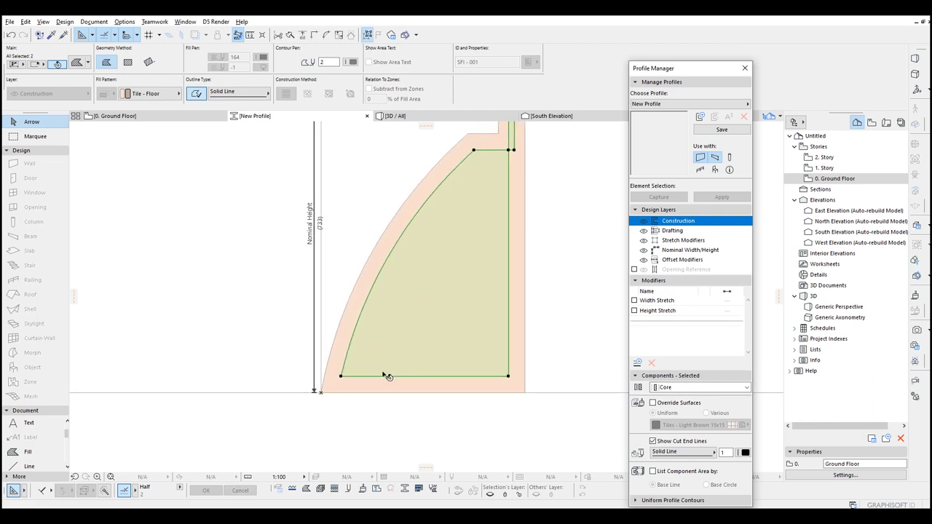
{"action": "left_click", "coordinate": [384, 378]}
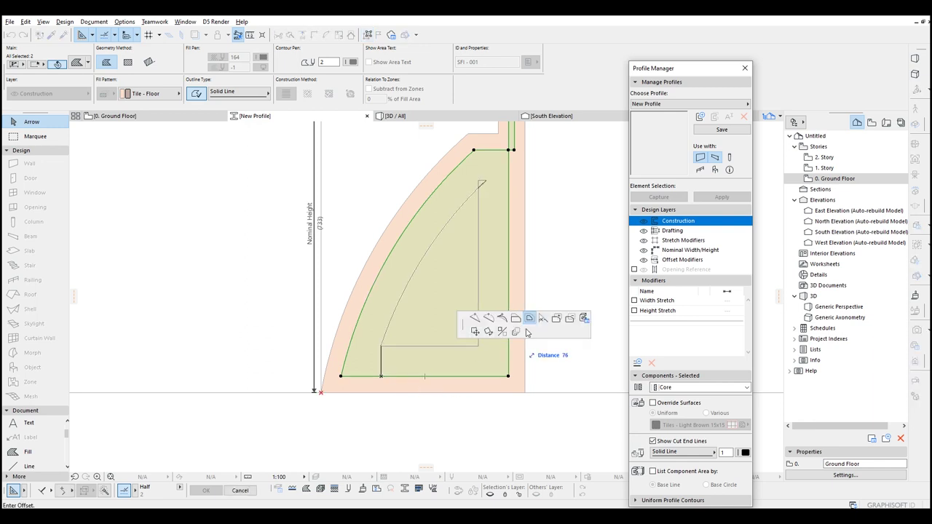
{"action": "left_click", "coordinate": [516, 319]}
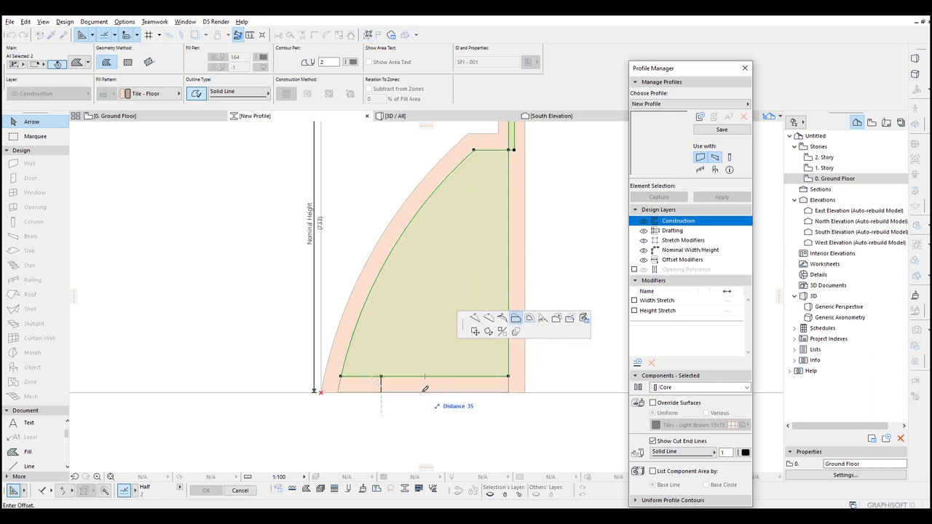
{"action": "left_click", "coordinate": [543, 404]}
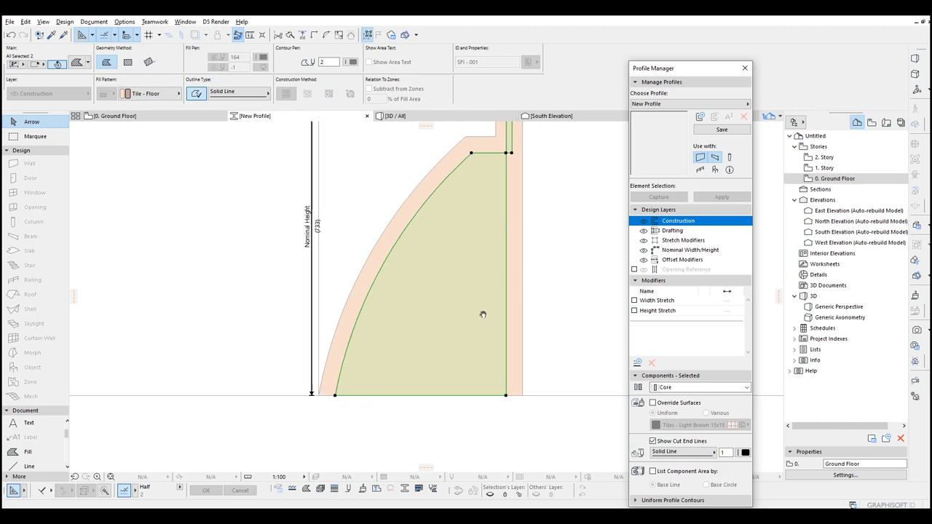
- Select only the narrow upper inner fill and offset its inner vertical edge out to the taller vertical line
{"action": "scroll", "coordinate": [463, 295], "scroll_direction": "up", "scroll_amount": 2}
{"action": "scroll", "coordinate": [459, 259], "scroll_direction": "up", "scroll_amount": 1}
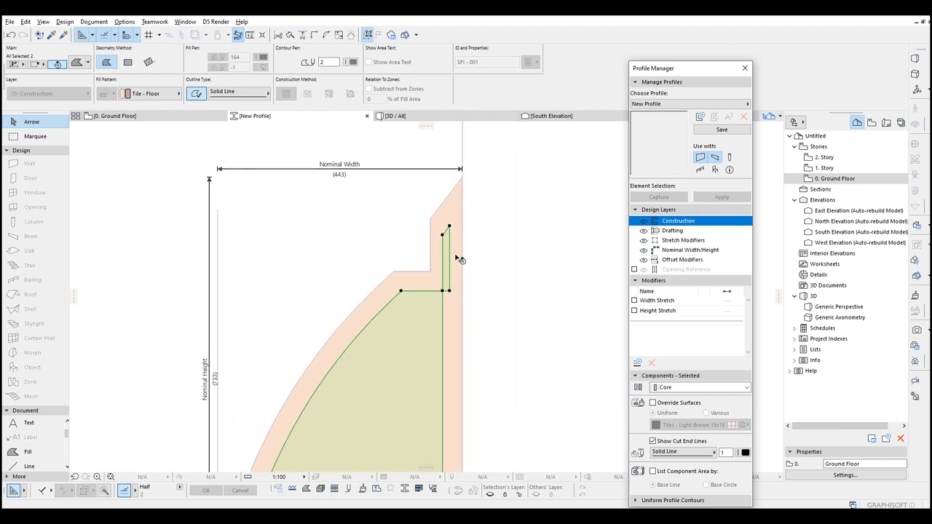
{"action": "key", "text": "Escape"}
{"action": "left_click", "coordinate": [451, 253]}
{"action": "left_click", "coordinate": [449, 247]}
{"action": "left_click", "coordinate": [461, 249]}
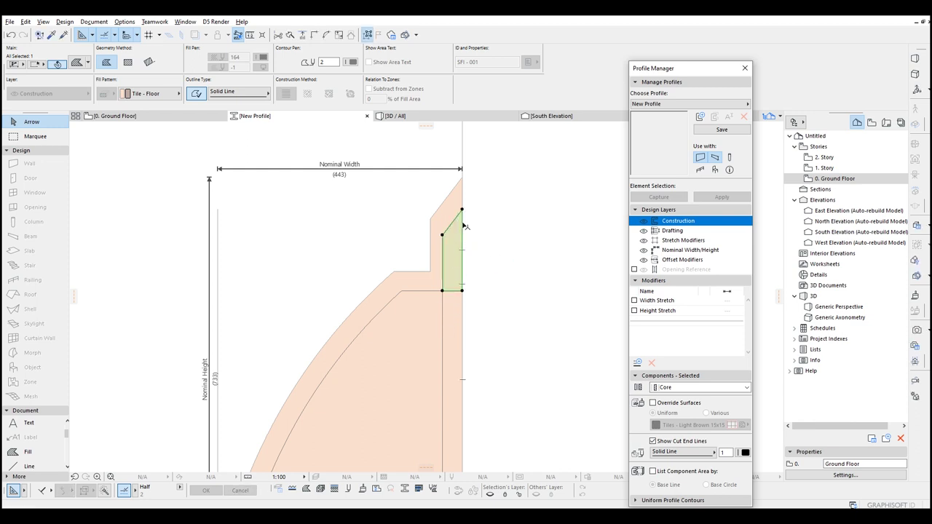
- Offset only the slanted edge of the narrow upper inner fill outward by about 11 toward the profile's sloped tip
{"action": "left_click", "coordinate": [456, 221]}
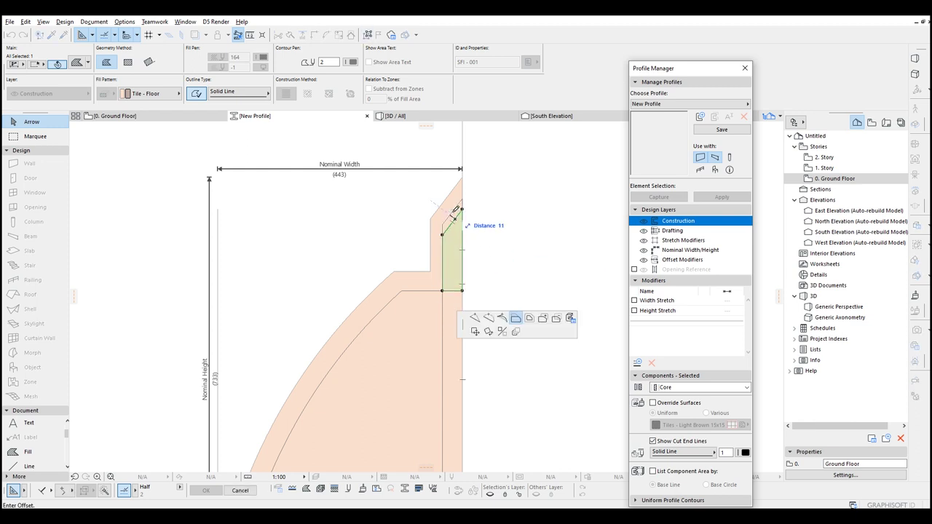
{"action": "left_click", "coordinate": [453, 212]}
{"action": "scroll", "coordinate": [497, 253], "scroll_direction": "down", "scroll_amount": 3}
{"action": "key", "text": "Escape"}
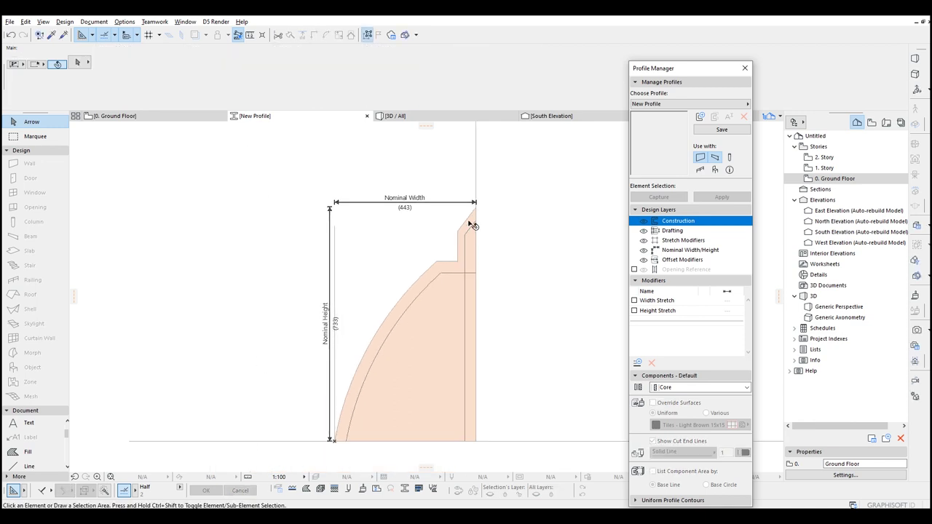
{"action": "left_click", "coordinate": [467, 233]}
{"action": "left_click", "coordinate": [466, 223]}
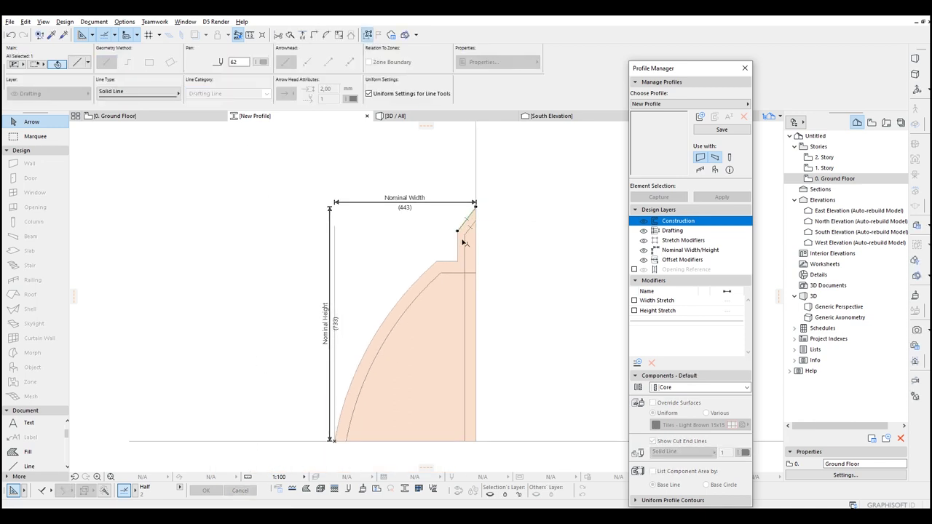
{"action": "key", "text": "Escape"}
- Subtract the large inner fill, the narrow upper fill and the strip below it from the outer profile fill
{"action": "scroll", "coordinate": [455, 253], "scroll_direction": "up", "scroll_amount": 3}
{"action": "left_click", "coordinate": [441, 278]}
{"action": "left_click", "coordinate": [460, 274]}
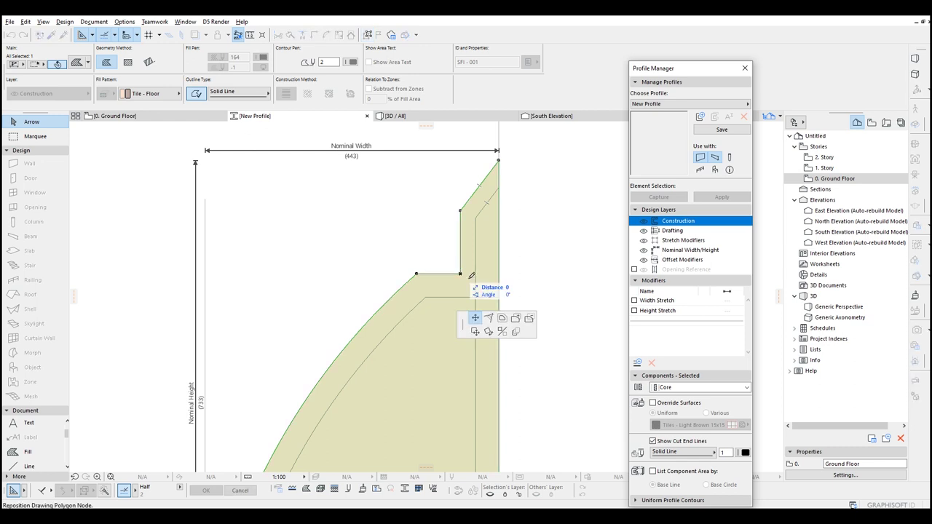
{"action": "left_click", "coordinate": [529, 318]}
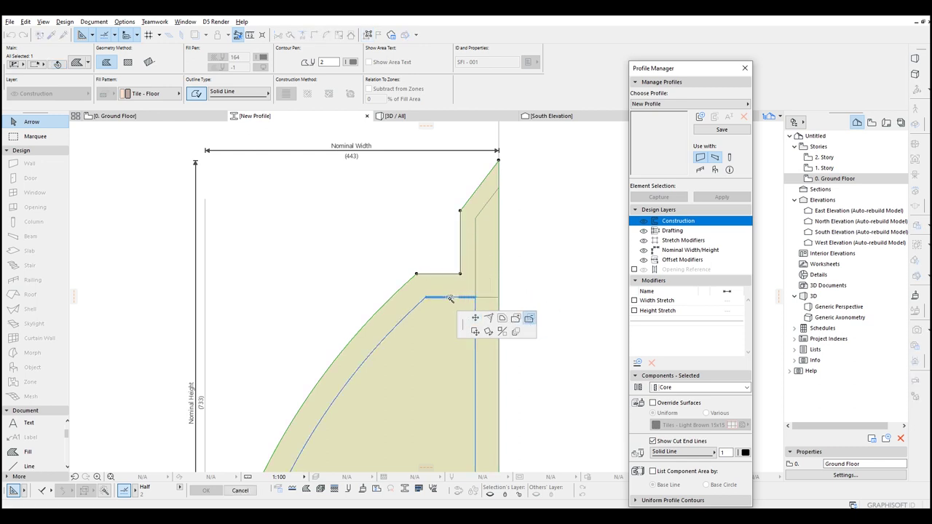
{"action": "left_click", "coordinate": [449, 298]}
{"action": "left_click", "coordinate": [474, 301]}
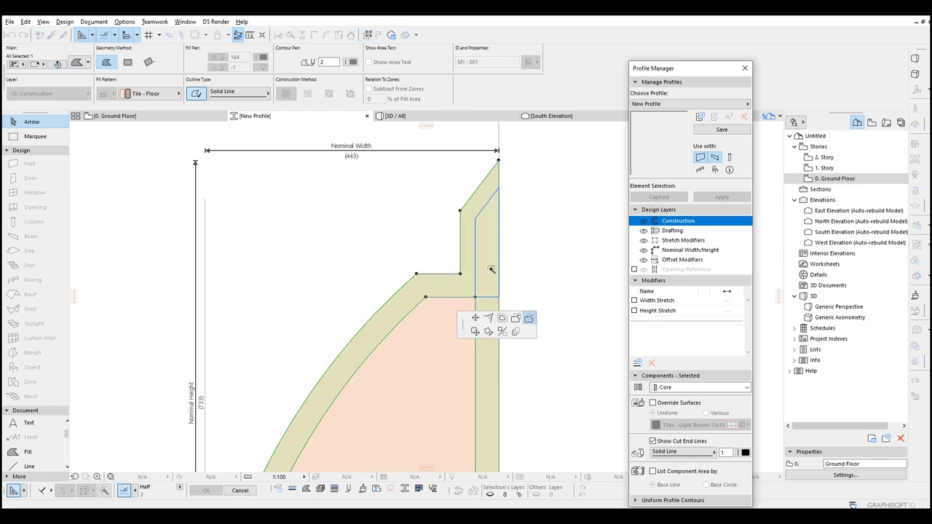
{"action": "left_click", "coordinate": [480, 293]}
- Delete the lower strip, the narrow upper fill and the large inner fill, leaving only the thin arched shell
{"action": "left_click", "coordinate": [479, 308]}
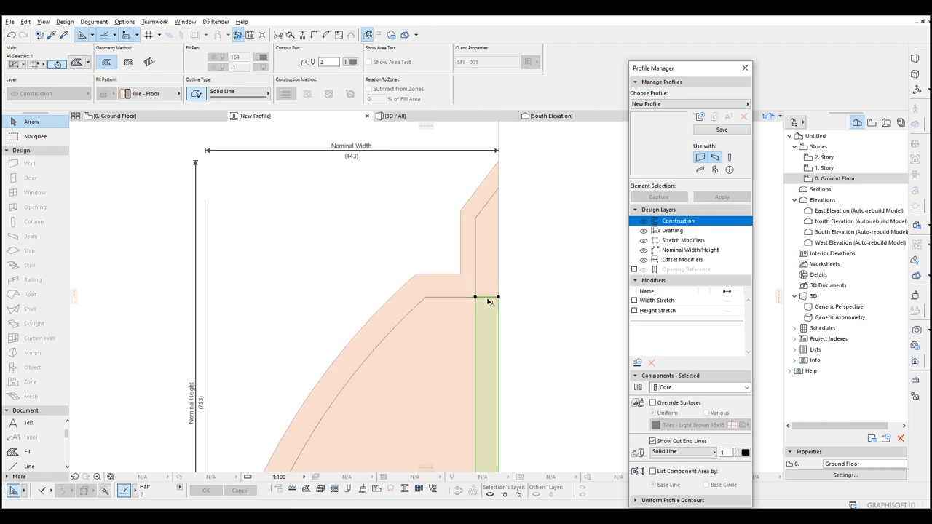
{"action": "key", "text": "Delete"}
{"action": "left_click", "coordinate": [494, 282]}
{"action": "key", "text": "Delete"}
{"action": "left_click", "coordinate": [458, 323]}
{"action": "key", "text": "Delete"}
{"action": "scroll", "coordinate": [481, 260], "scroll_direction": "down", "scroll_amount": 3}
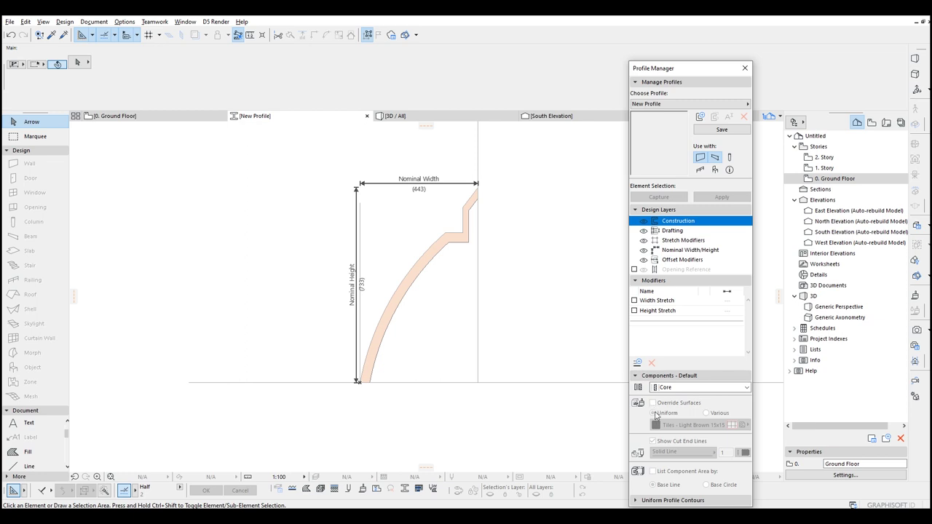
- Override the shell fill's surfaces uniformly with Paint - Titanium White and save the profile
{"action": "left_click", "coordinate": [465, 245]}
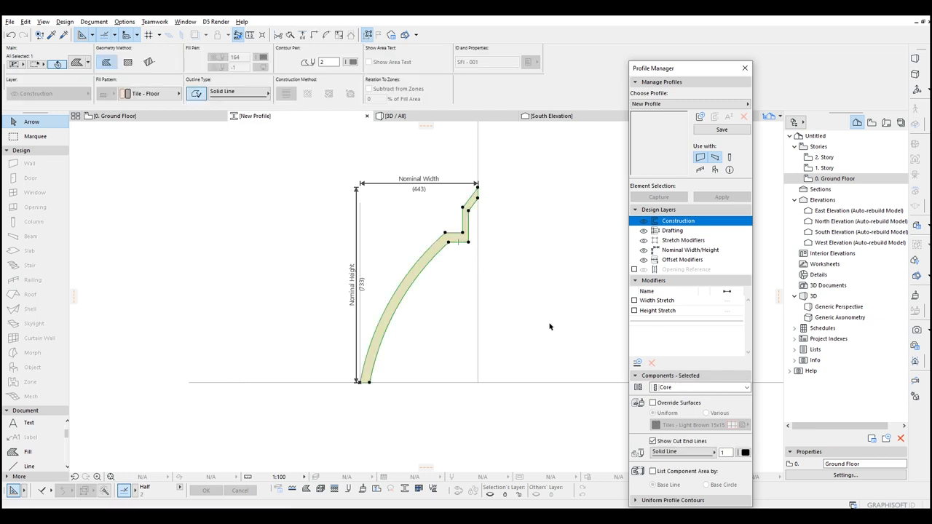
{"action": "left_click", "coordinate": [661, 406]}
{"action": "left_click", "coordinate": [676, 425]}
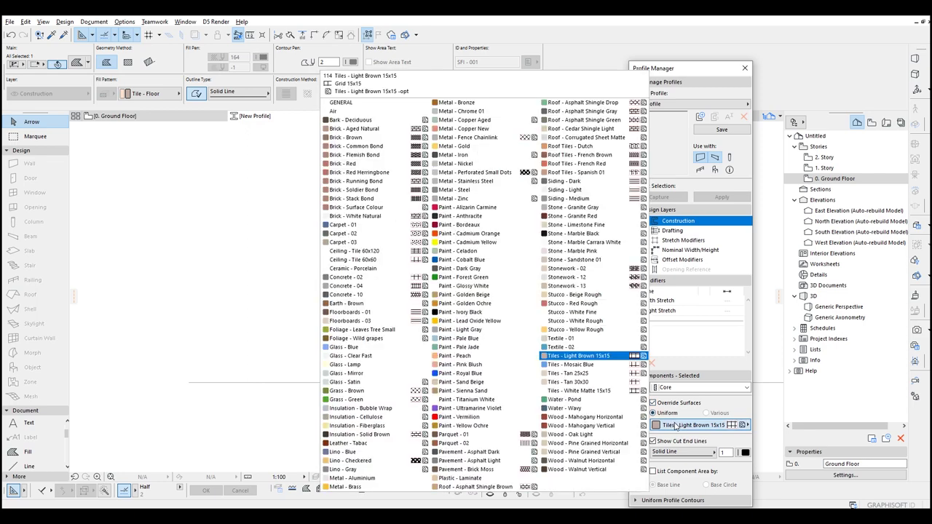
{"action": "left_click", "coordinate": [489, 400]}
{"action": "left_click", "coordinate": [721, 129]}
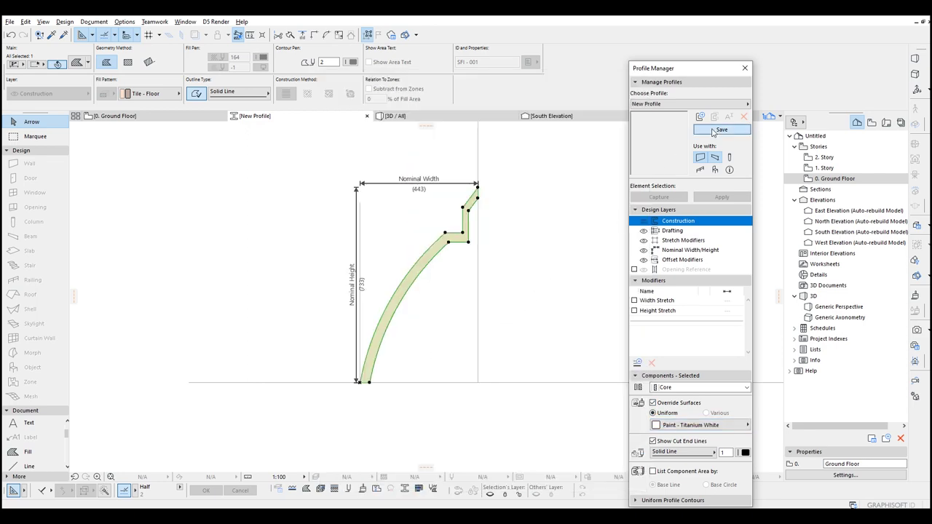
{"action": "left_click", "coordinate": [588, 176]}
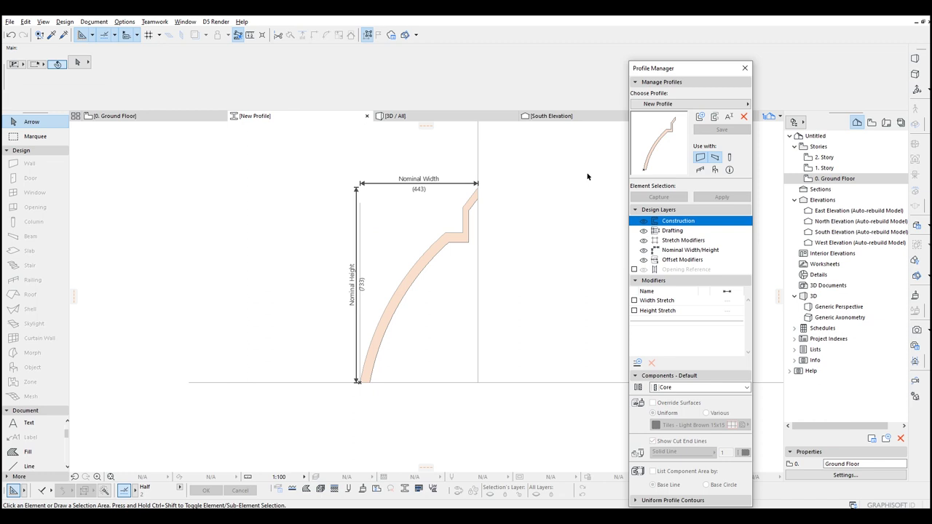
- On the ground floor plan, set the Wall tool to a complex profile structure using New Profile
{"action": "left_click", "coordinate": [153, 121]}
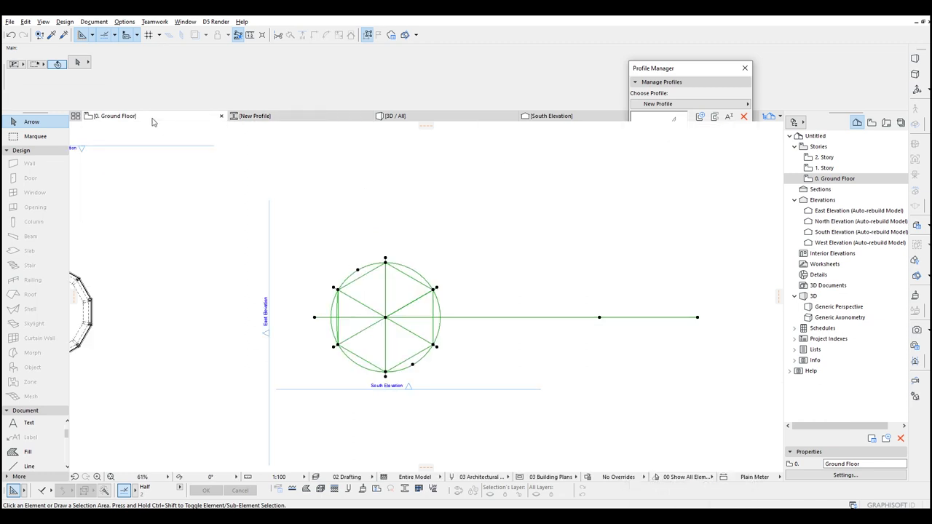
{"action": "left_click", "coordinate": [454, 241]}
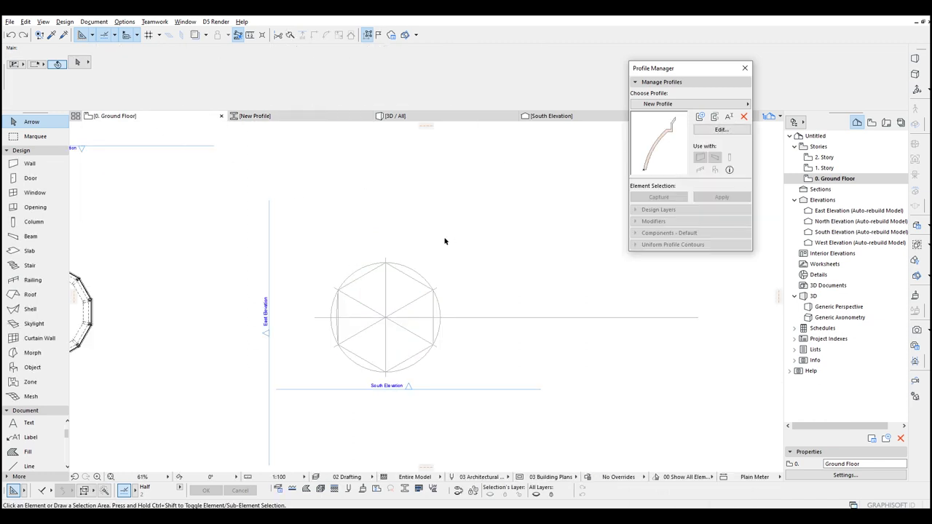
{"action": "left_click", "coordinate": [34, 166]}
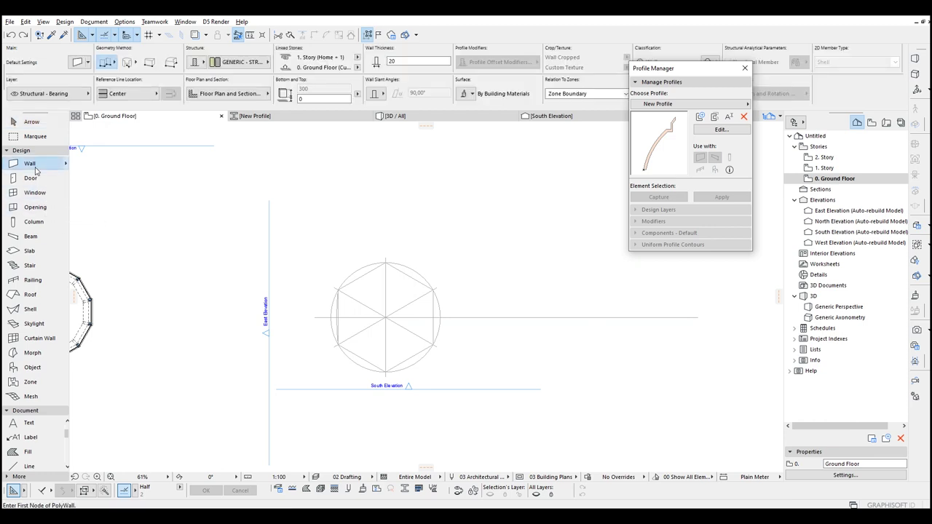
{"action": "left_click", "coordinate": [200, 65]}
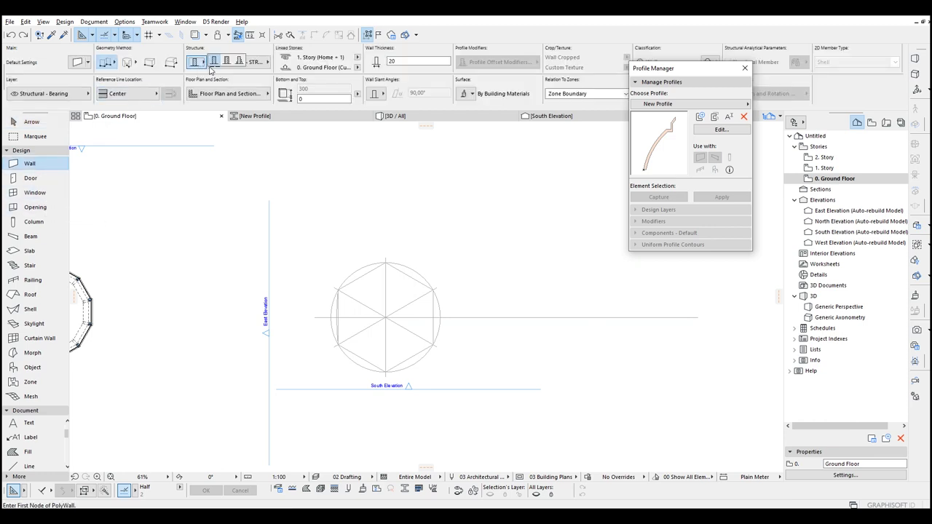
{"action": "left_click", "coordinate": [239, 64]}
{"action": "left_click", "coordinate": [233, 66]}
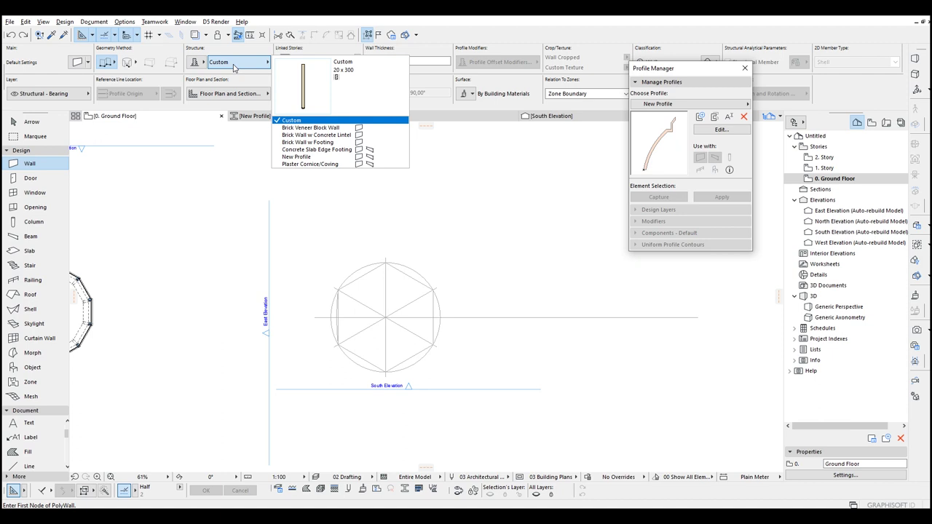
{"action": "left_click", "coordinate": [296, 157]}
- Draw a profile wall upward along the hexagon's left side, from its lower-left corner to its upper-left corner
{"action": "scroll", "coordinate": [328, 347], "scroll_direction": "up", "scroll_amount": 6}
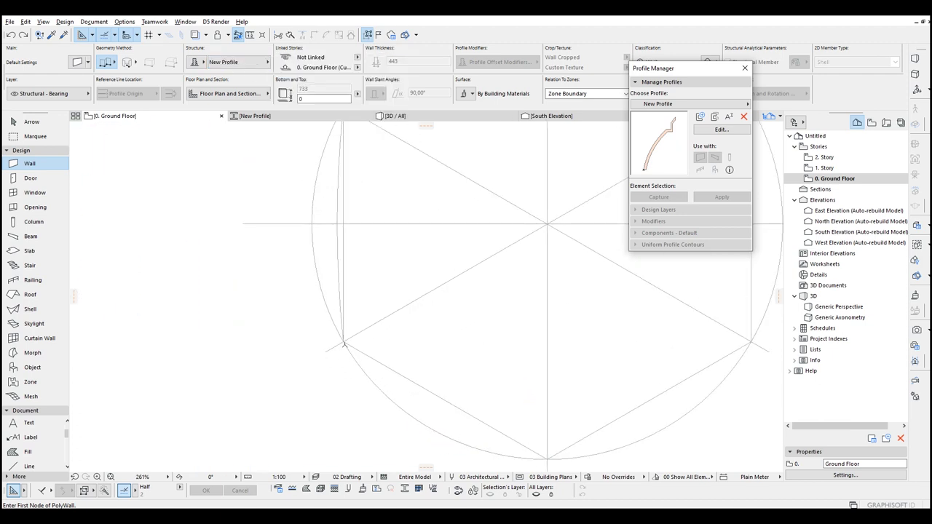
{"action": "left_click", "coordinate": [345, 339]}
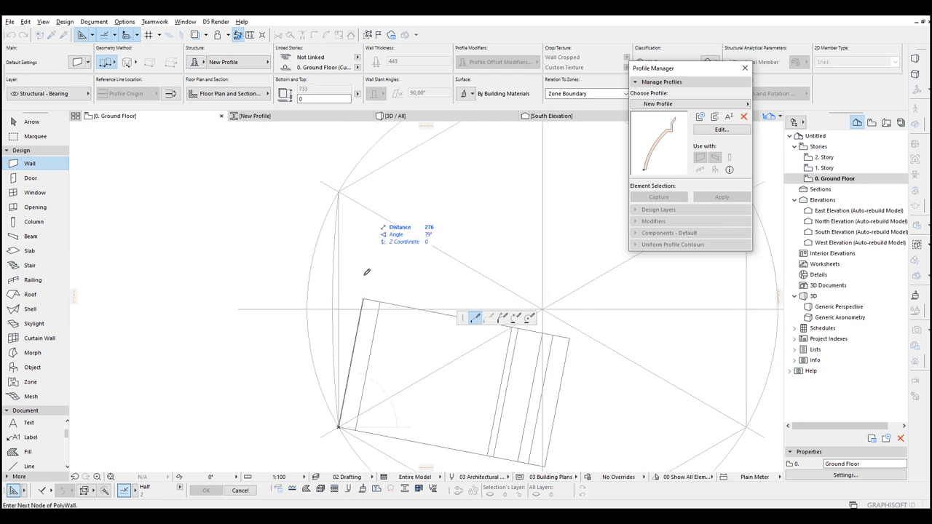
{"action": "double_click", "coordinate": [340, 189]}
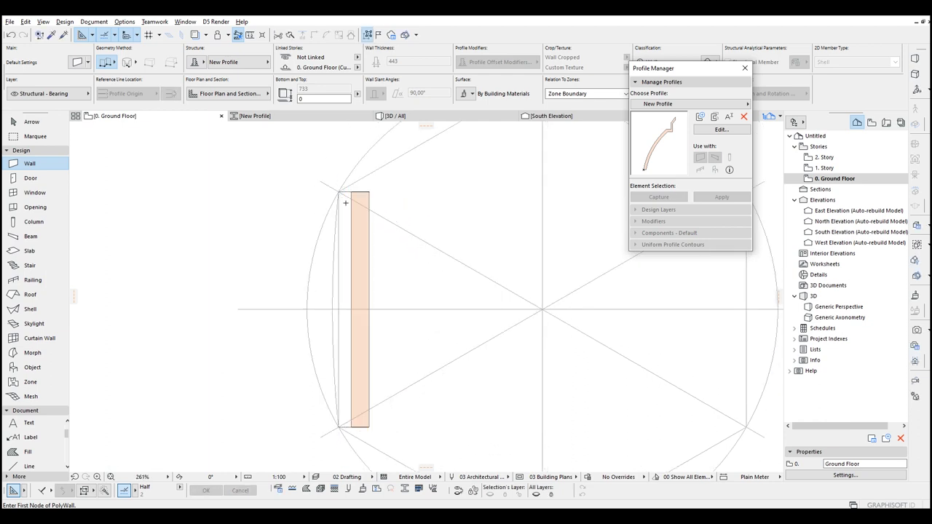
- Curve the new wall's reference line outward to match the shallow arc beside the hexagon's left side
{"action": "left_click", "coordinate": [340, 230], "text": "shift"}
{"action": "left_click", "coordinate": [341, 232]}
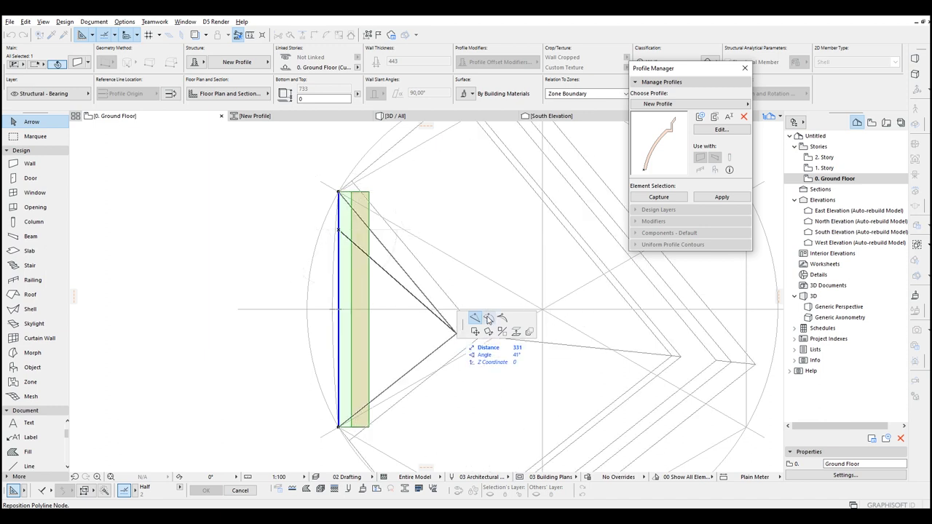
{"action": "left_click", "coordinate": [488, 319]}
{"action": "left_click", "coordinate": [340, 292]}
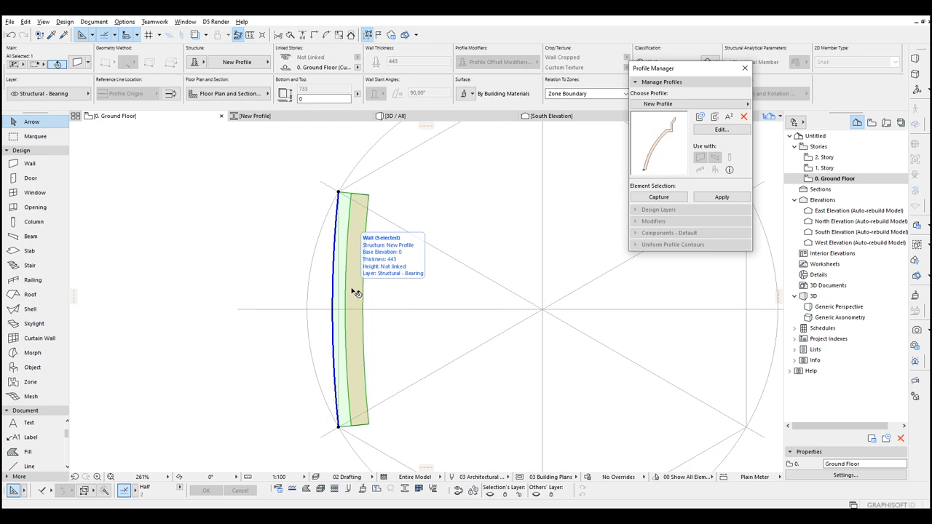
- Multiply the curved wall by rotation about the hexagon's centre with Increment and Spread, covering the other five sides
{"action": "scroll", "coordinate": [354, 292], "scroll_direction": "down", "scroll_amount": 3}
{"action": "key", "text": "ctrl+u"}
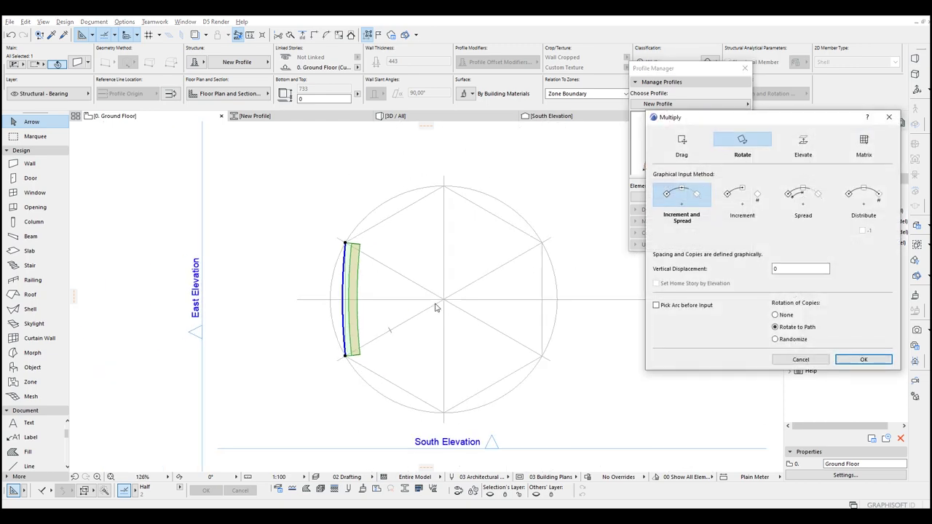
{"action": "left_click", "coordinate": [849, 360]}
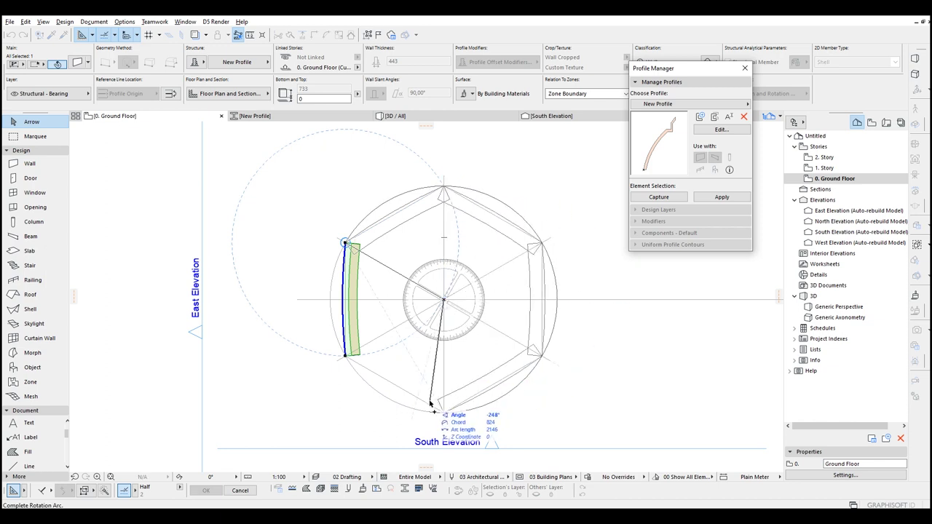
{"action": "left_click", "coordinate": [329, 360]}
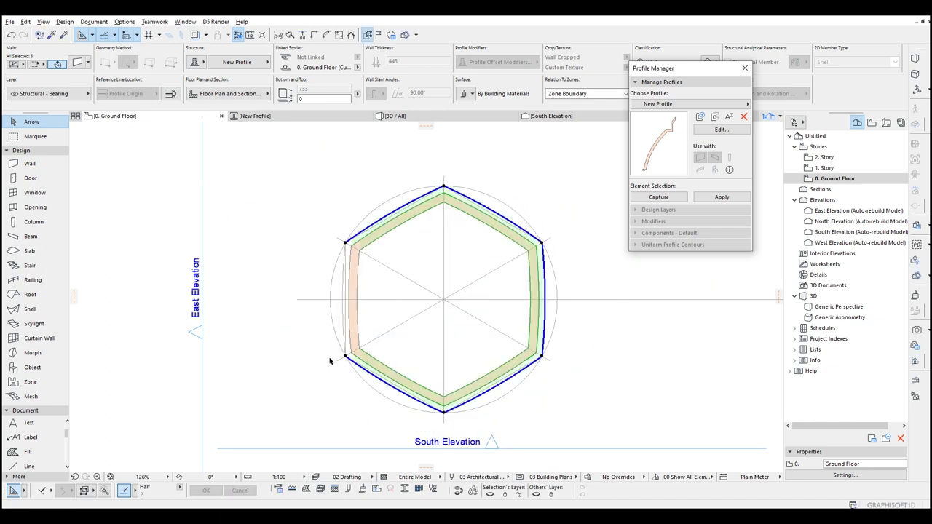
{"action": "key", "text": "Escape"}
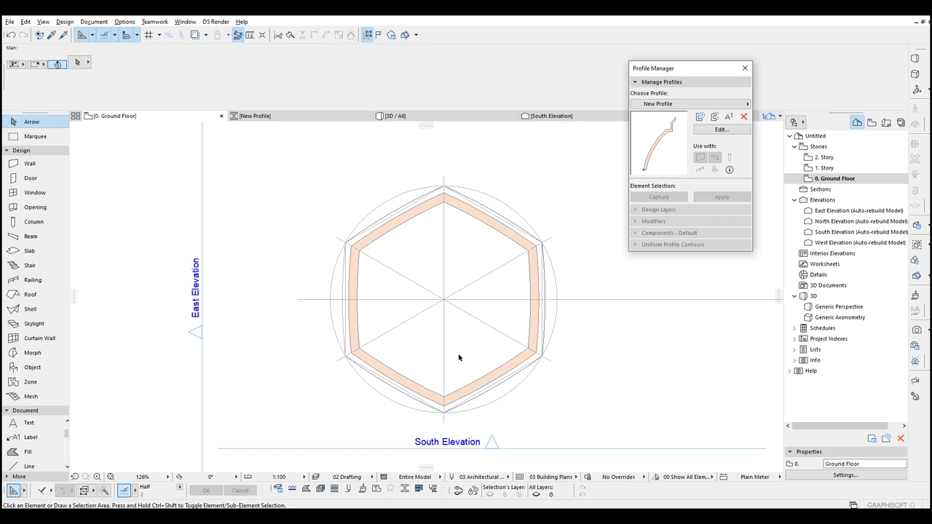
- Examine the profiled hexagonal dome in the 3D perspective from several angles, checking its faces and tip
{"action": "key", "text": "F3"}
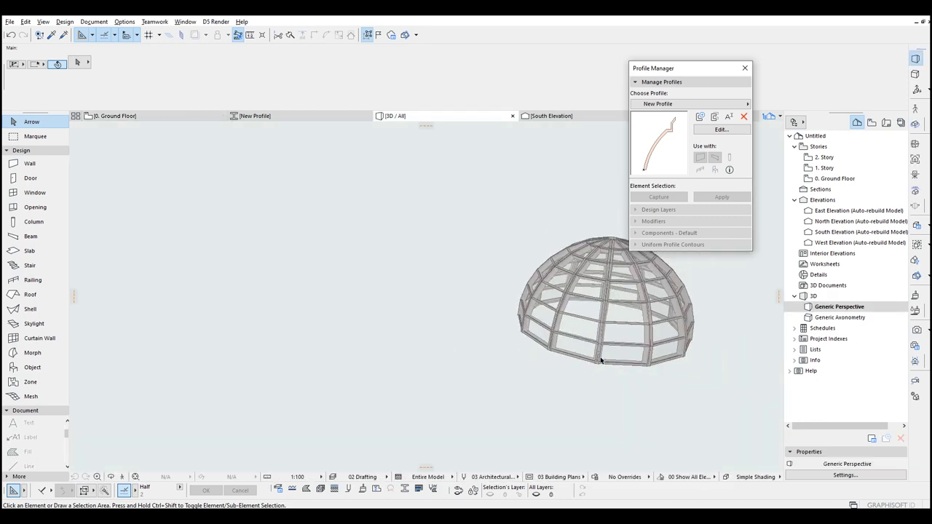
{"action": "scroll", "coordinate": [521, 306], "scroll_direction": "up", "scroll_amount": 3}
{"action": "middle_click_drag", "start_coordinate": [532, 308], "coordinate": [681, 354], "text": "shift"}
{"action": "left_click", "coordinate": [478, 226]}
{"action": "middle_click_drag", "start_coordinate": [558, 285], "coordinate": [287, 279], "text": "shift"}
{"action": "middle_click_drag", "start_coordinate": [490, 307], "coordinate": [206, 364], "text": "shift"}
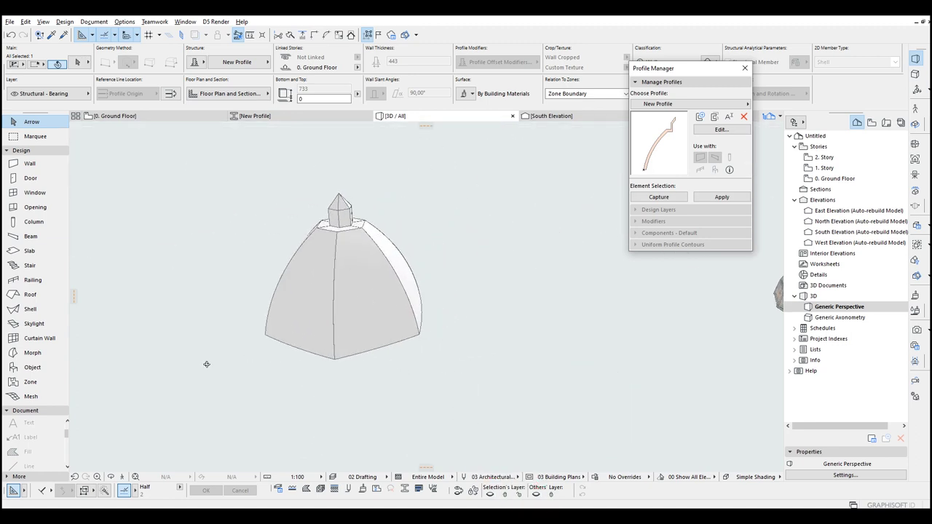
{"action": "middle_click_drag", "start_coordinate": [216, 395], "coordinate": [540, 311], "text": "shift"}
{"action": "left_click", "coordinate": [468, 347]}
- Select all six walls of the hexagonal dome in 3D and move them together beside the curtain wall dome
{"action": "scroll", "coordinate": [466, 346], "scroll_direction": "down", "scroll_amount": 2}
{"action": "middle_click_drag", "start_coordinate": [439, 346], "coordinate": [526, 350]}
{"action": "left_click_drag", "start_coordinate": [568, 357], "coordinate": [433, 217]}
{"action": "middle_click_drag", "start_coordinate": [416, 322], "coordinate": [542, 300]}
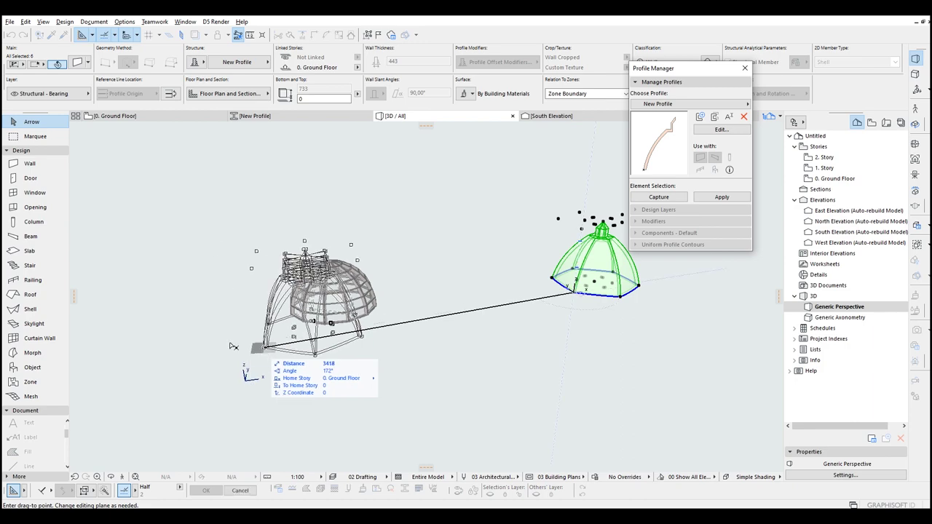
{"action": "middle_click_drag", "start_coordinate": [174, 357], "coordinate": [381, 350]}
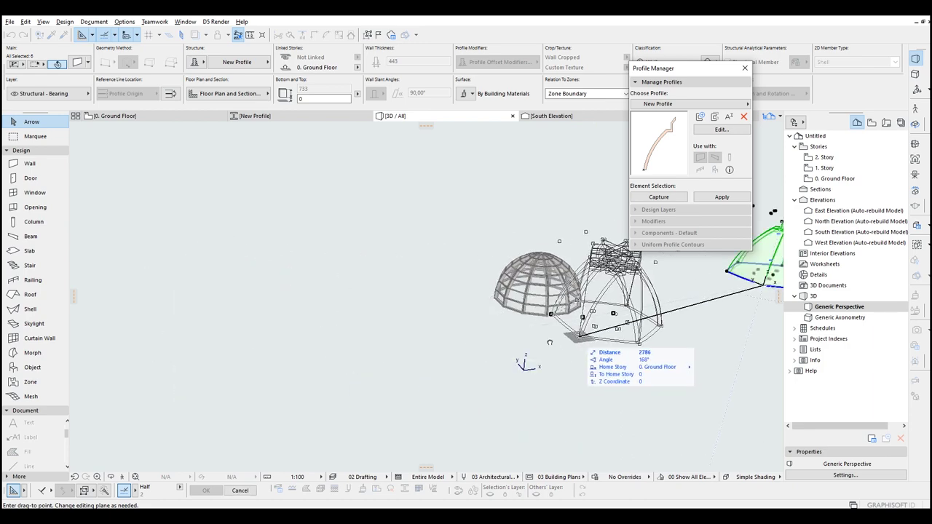
{"action": "middle_click_drag", "start_coordinate": [582, 340], "coordinate": [404, 365]}
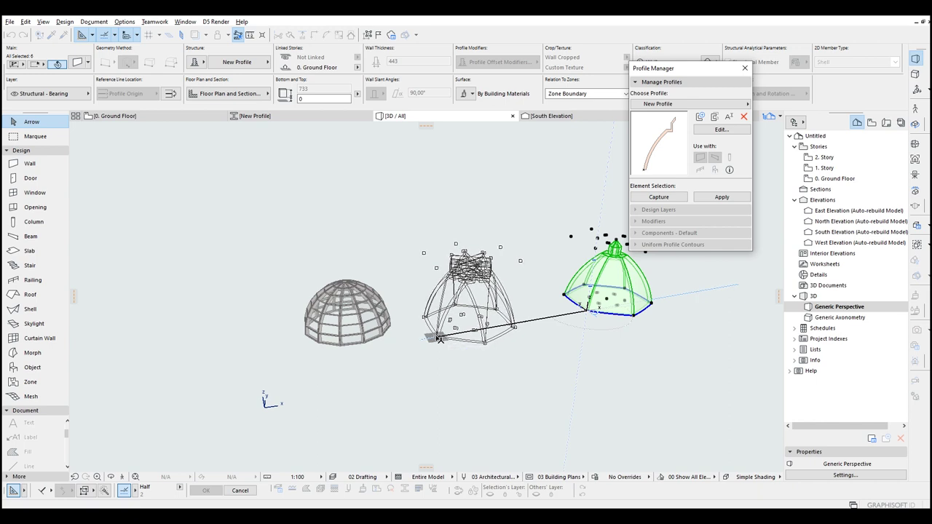
{"action": "left_click", "coordinate": [416, 388]}
{"action": "scroll", "coordinate": [401, 360], "scroll_direction": "up", "scroll_amount": 3}
{"action": "middle_click_drag", "start_coordinate": [401, 360], "coordinate": [541, 359], "text": "shift"}
{"action": "middle_click_drag", "start_coordinate": [529, 418], "coordinate": [410, 395], "text": "shift"}
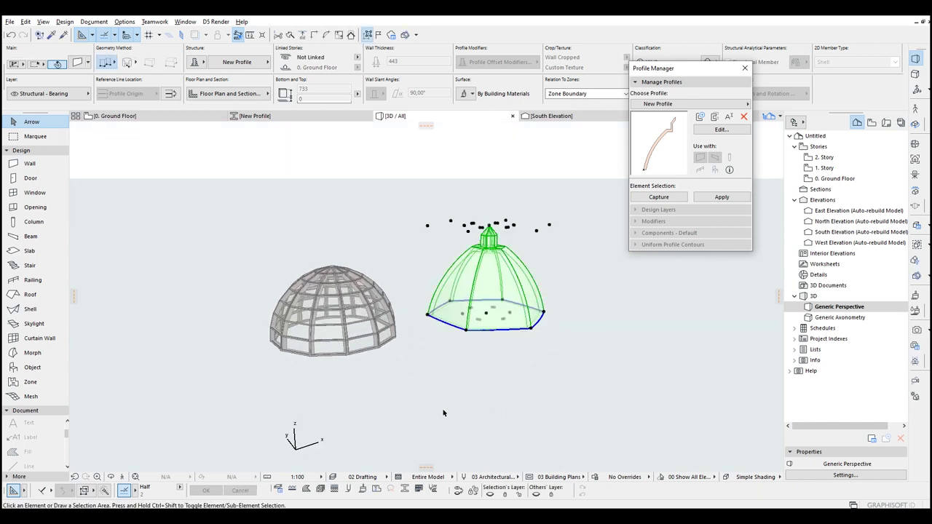
{"action": "key", "text": "Escape"}
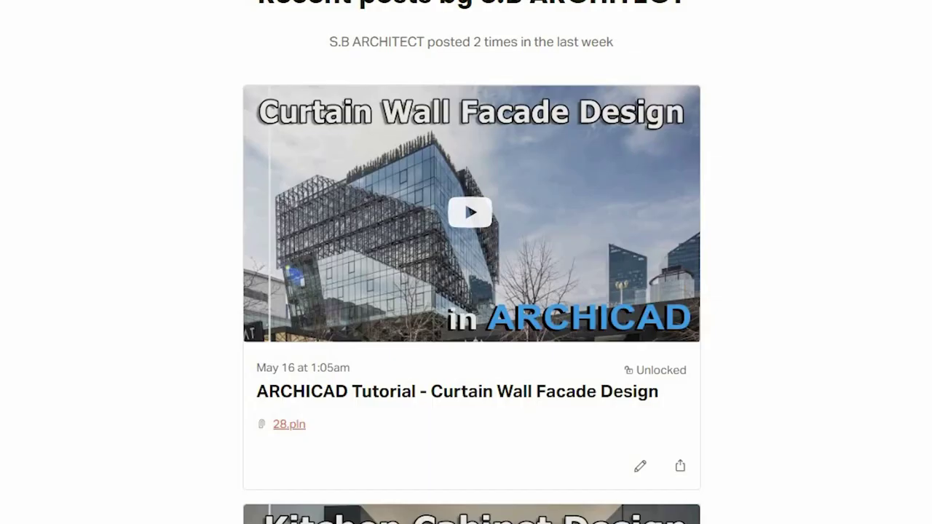
{"action": "scroll", "coordinate": [471, 263], "scroll_direction": "down", "scroll_amount": 8}
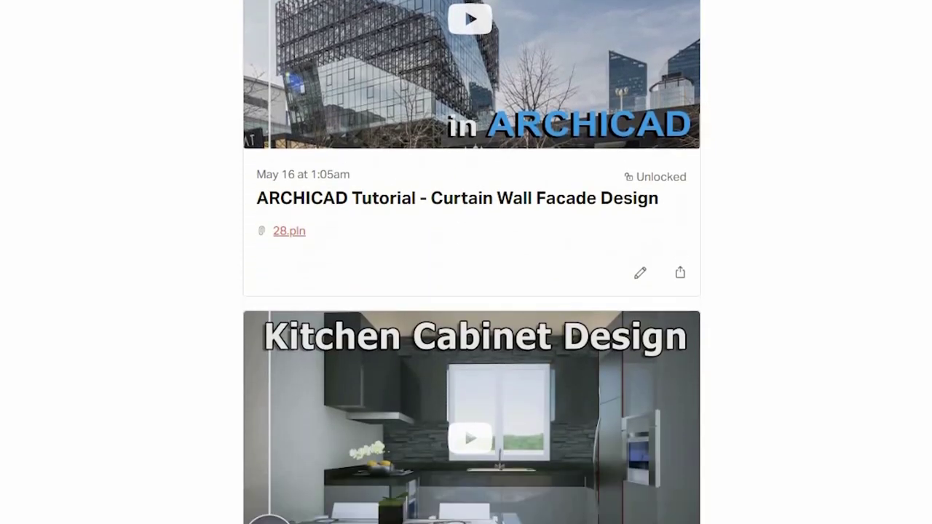
{"action": "scroll", "coordinate": [471, 263], "scroll_direction": "down", "scroll_amount": 15}
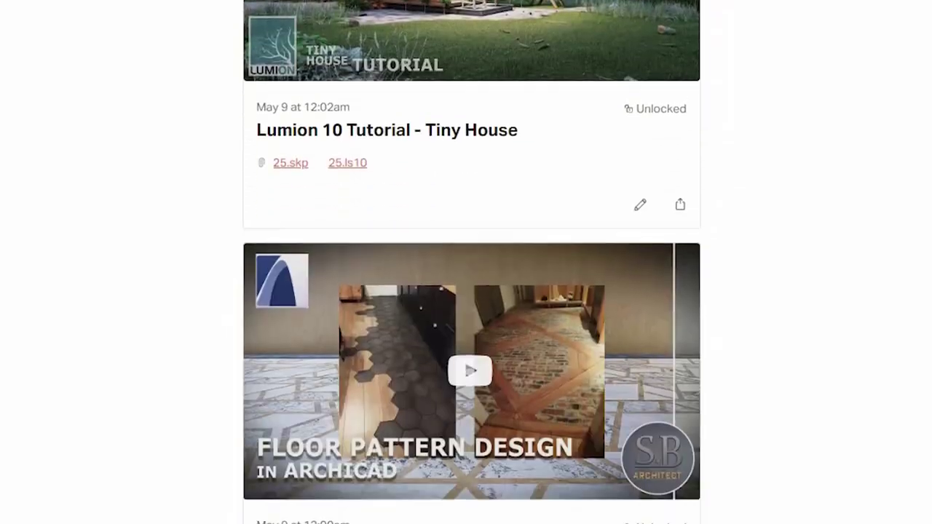
{"action": "scroll", "coordinate": [471, 262], "scroll_direction": "down", "scroll_amount": 20}
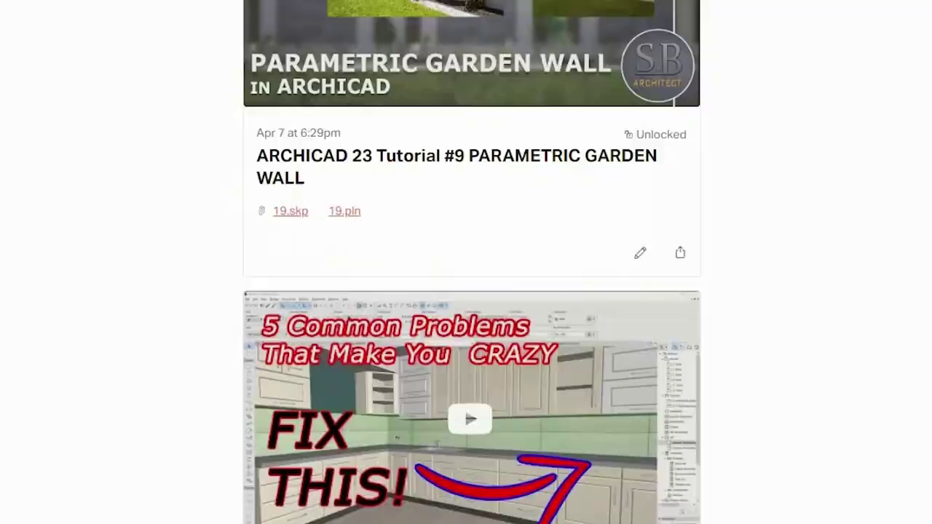